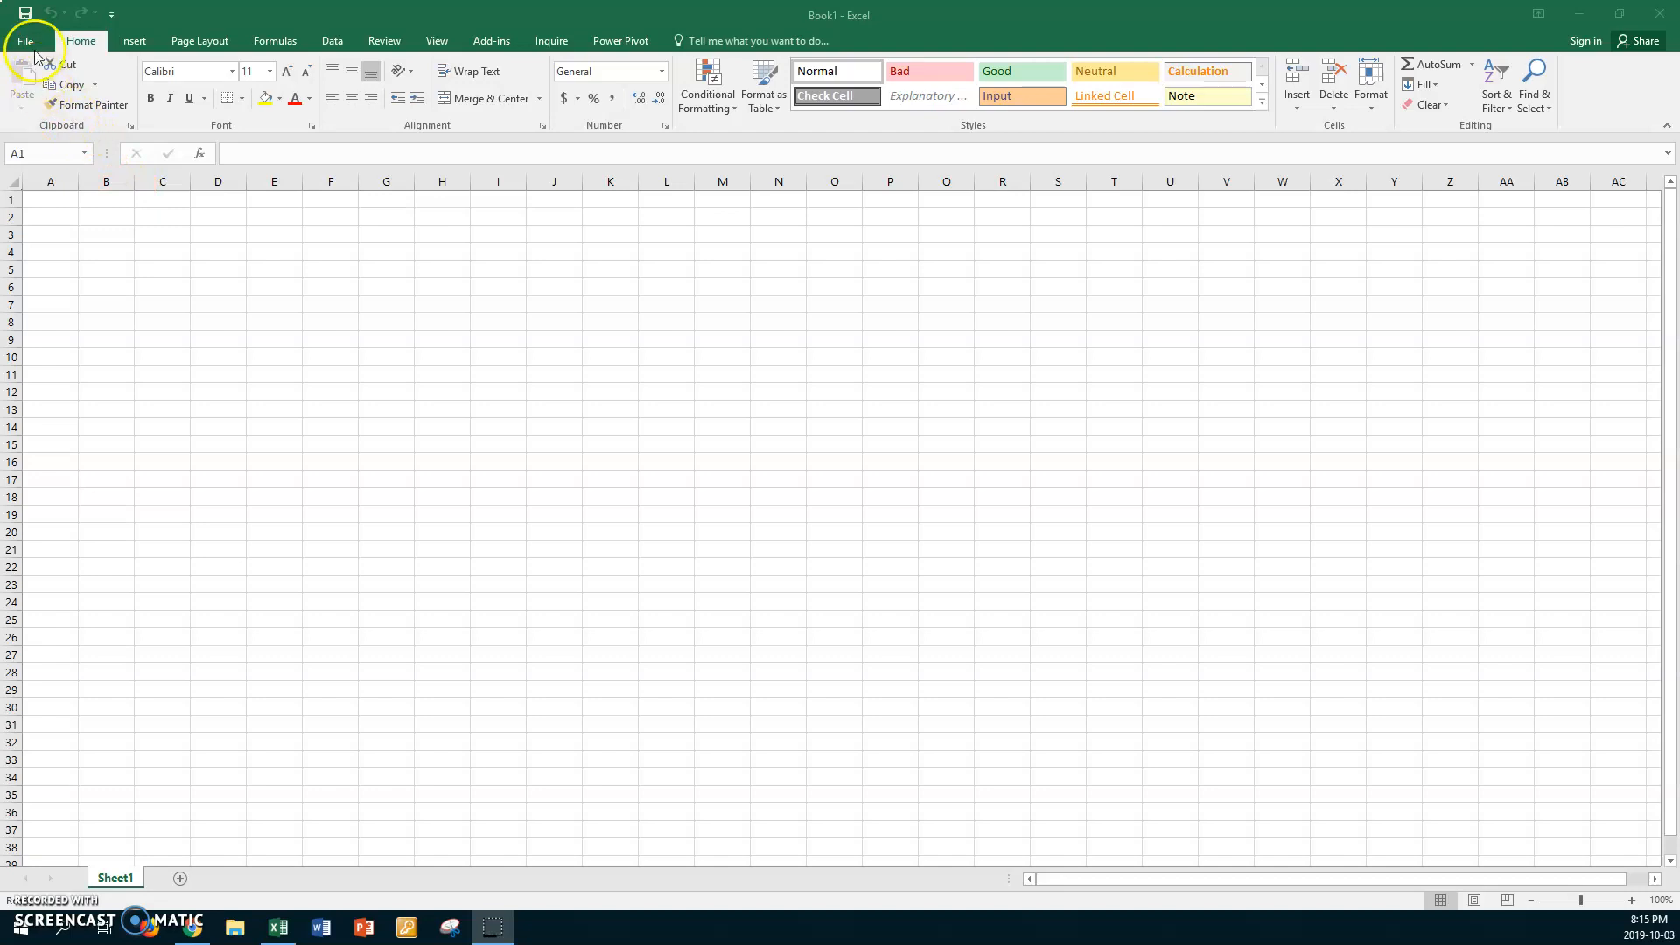
Open the xx dunkirk3 workbook from CLASSES V Drive > PC > Teaching Documents PC on the data (D:) drive
{"action": "left_click", "coordinate": [24, 46]}
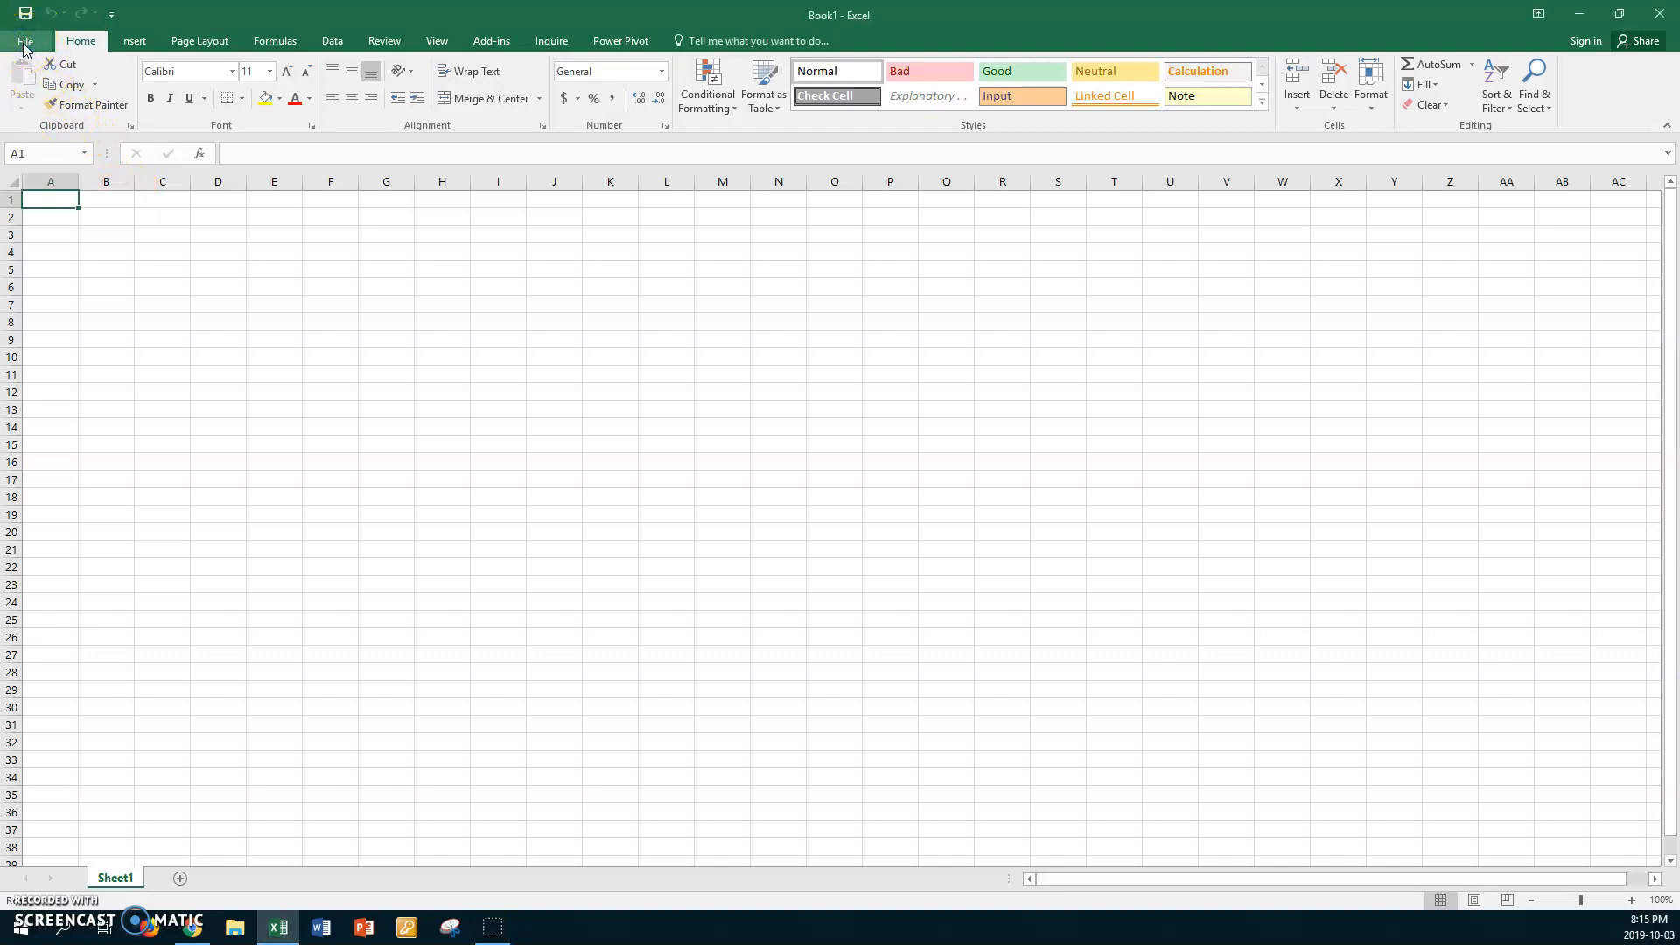
{"action": "left_click", "coordinate": [24, 46]}
{"action": "left_click", "coordinate": [202, 341]}
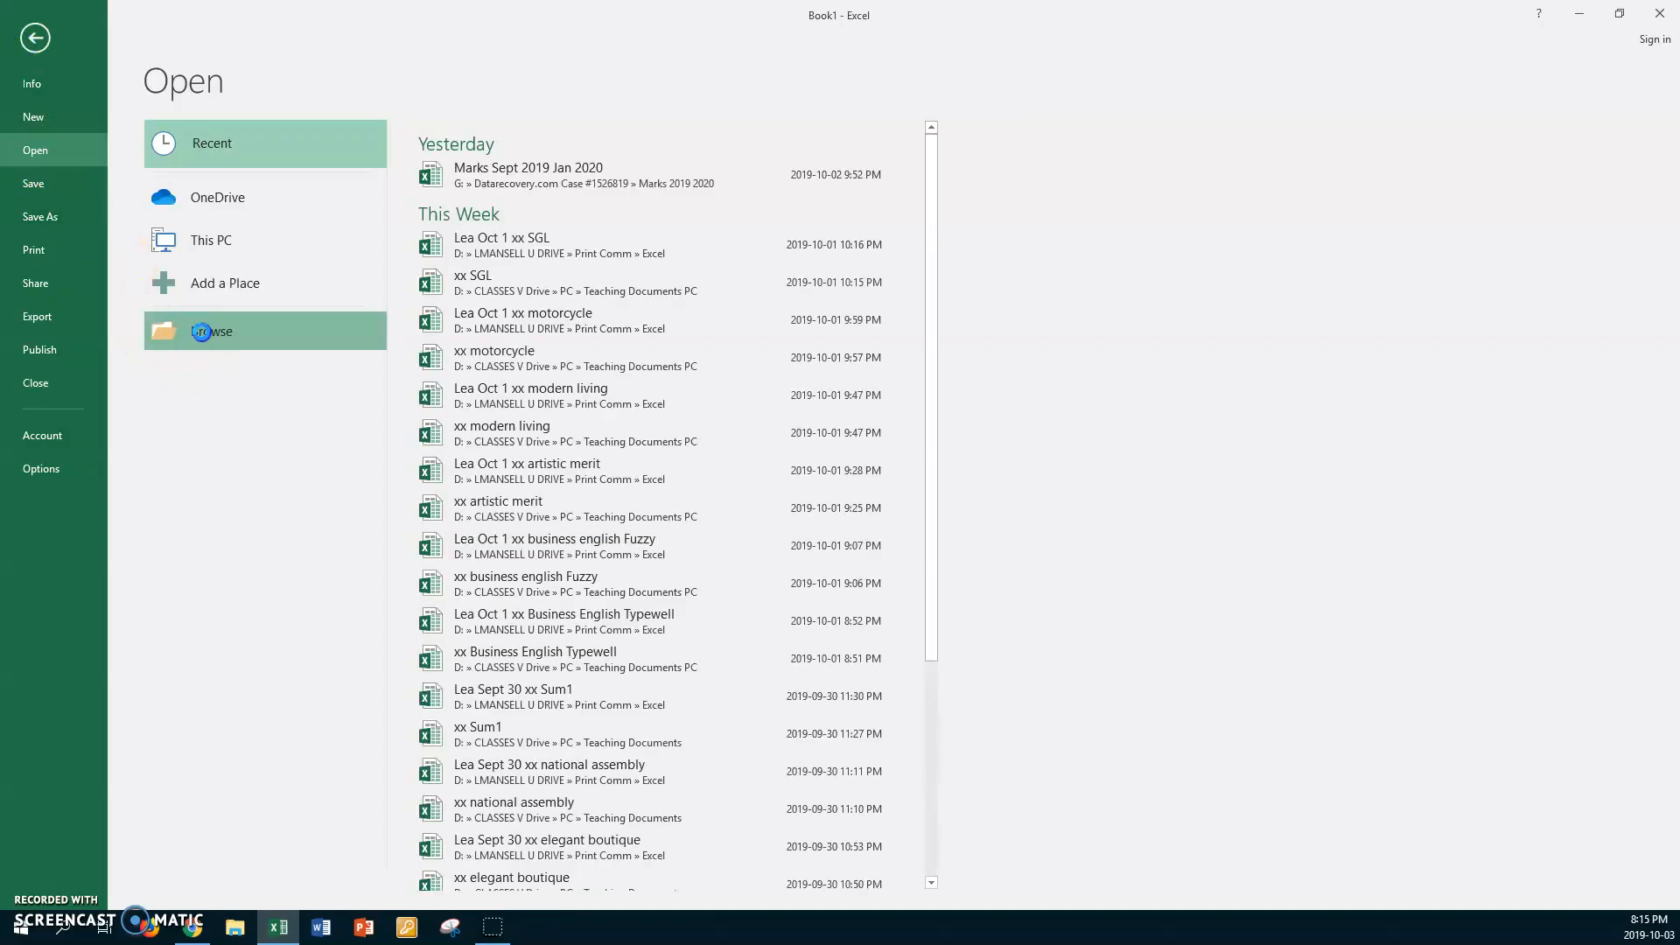
{"action": "left_click_drag", "start_coordinate": [279, 231], "coordinate": [282, 299]}
{"action": "left_click", "coordinate": [72, 305]}
{"action": "double_click", "coordinate": [326, 124]}
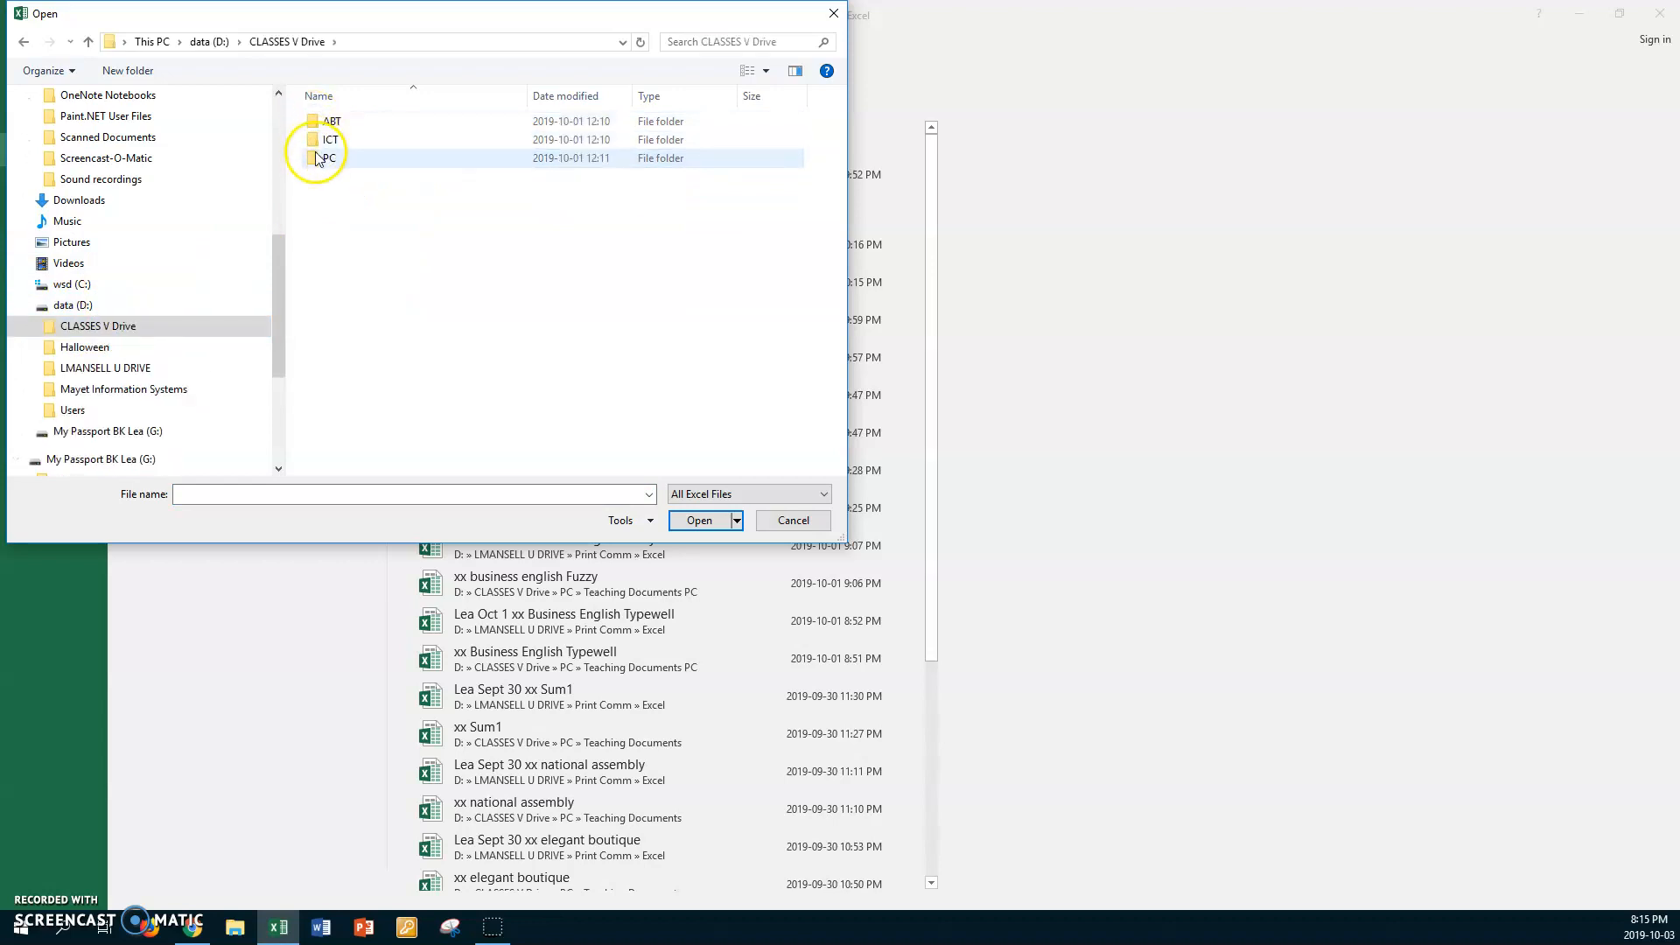
{"action": "double_click", "coordinate": [324, 157]}
{"action": "double_click", "coordinate": [313, 123]}
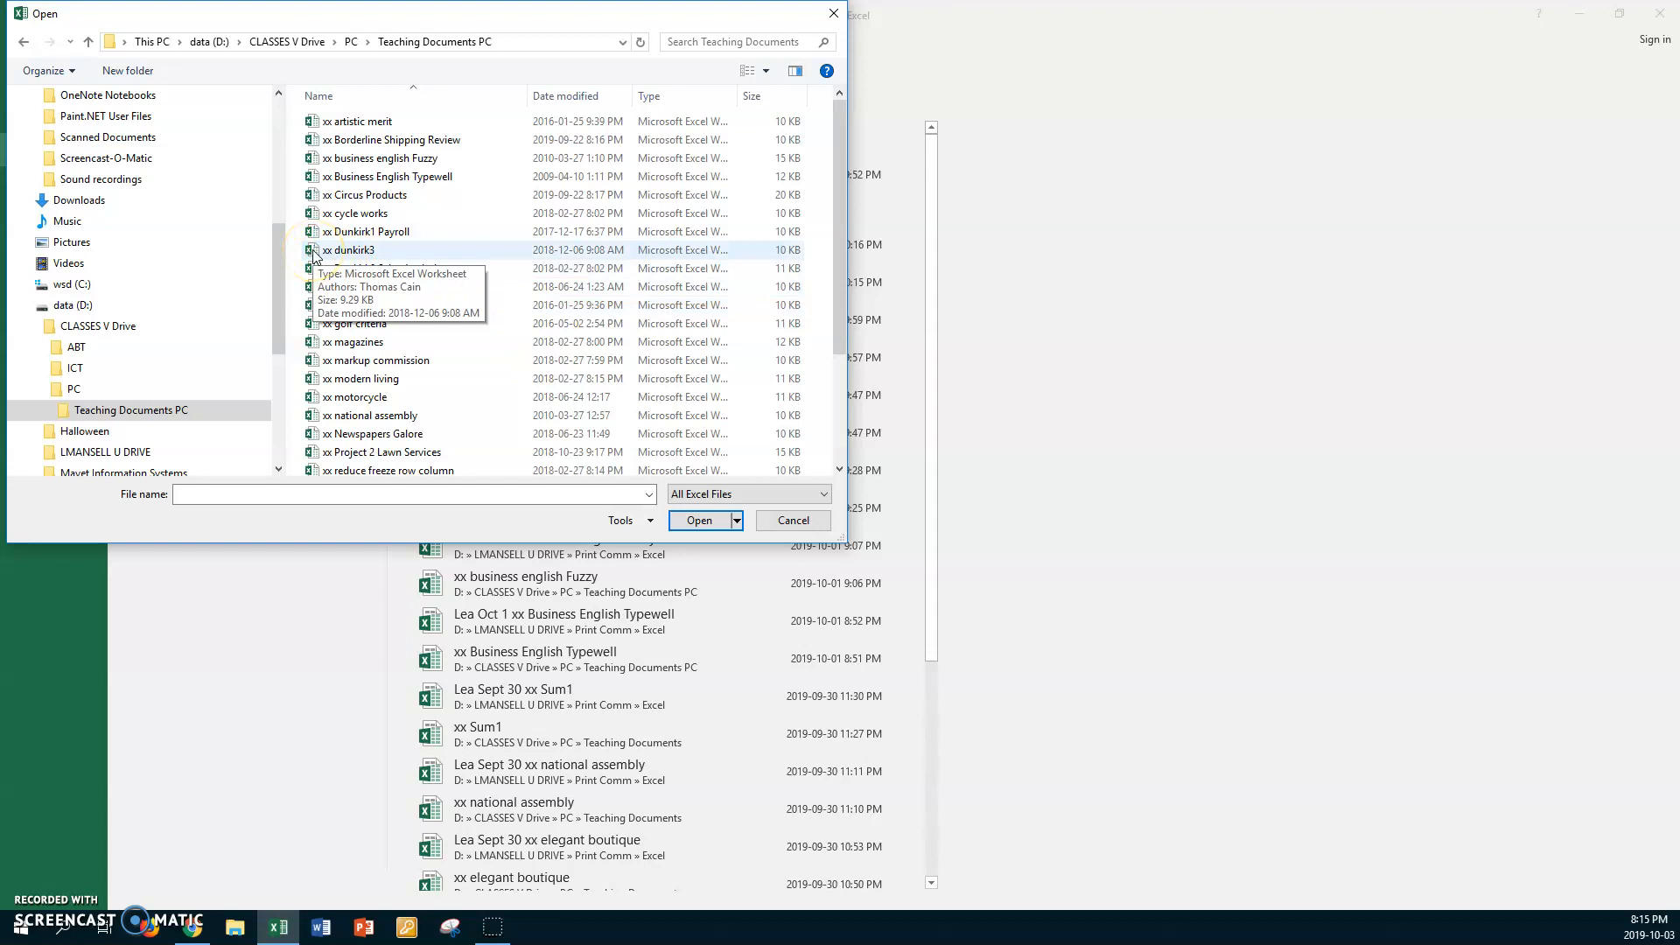
{"action": "double_click", "coordinate": [348, 250]}
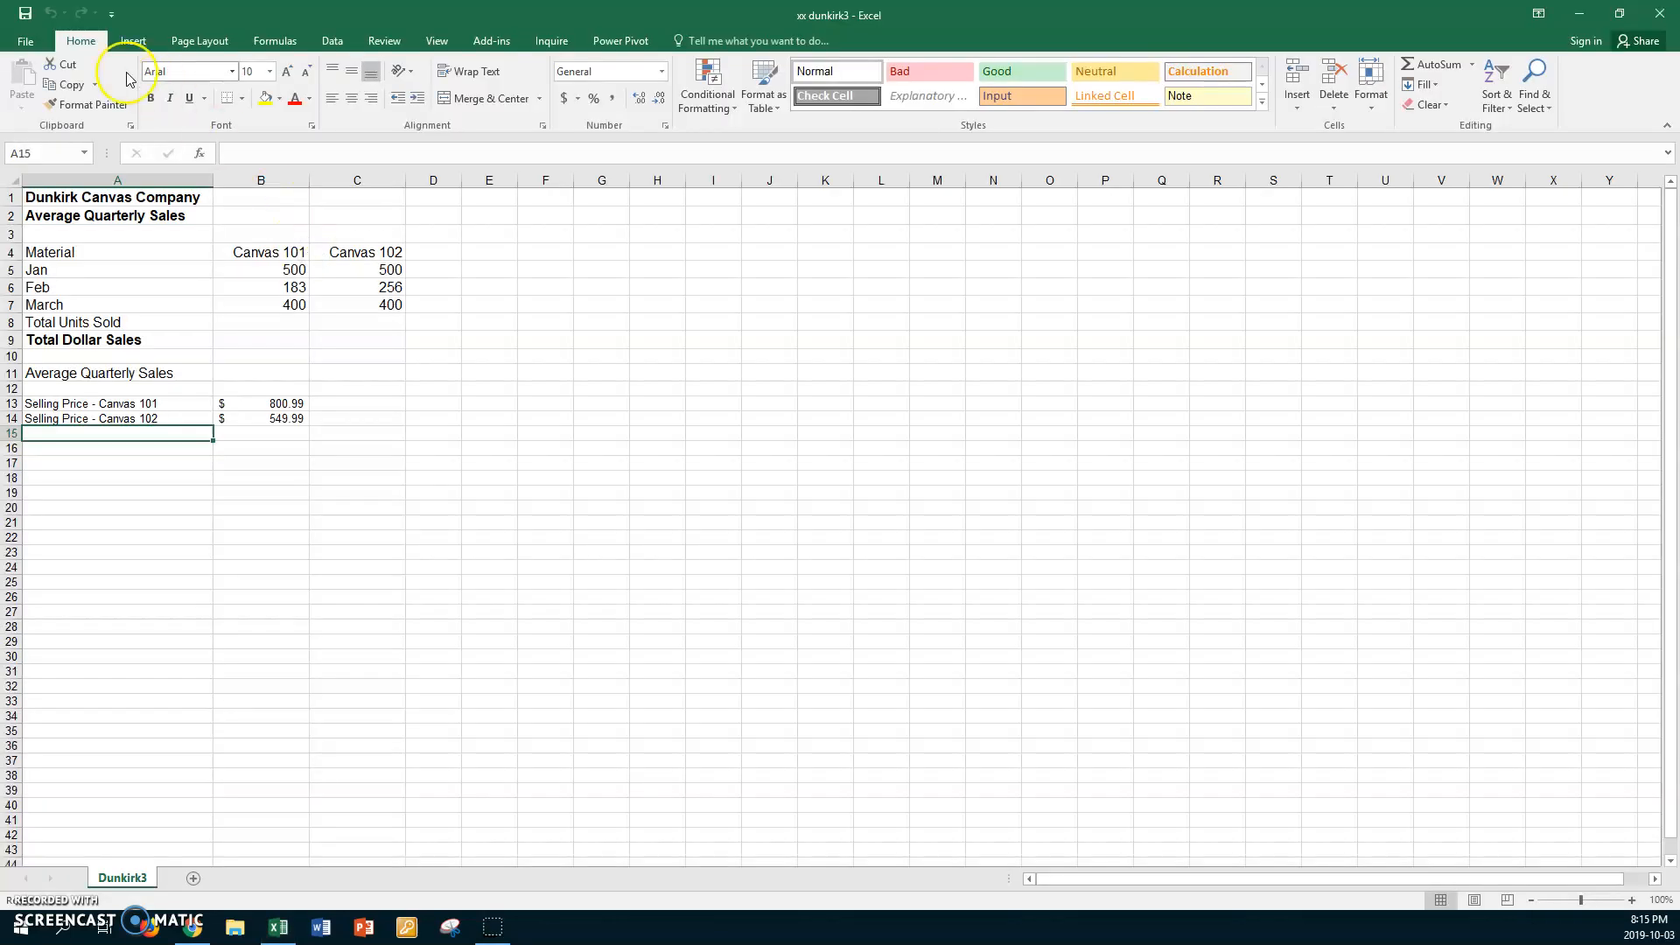
Start saving a copy of the workbook and choose the Print Comm > Excel folder on the personal U DRIVE as its location
{"action": "left_click", "coordinate": [27, 41]}
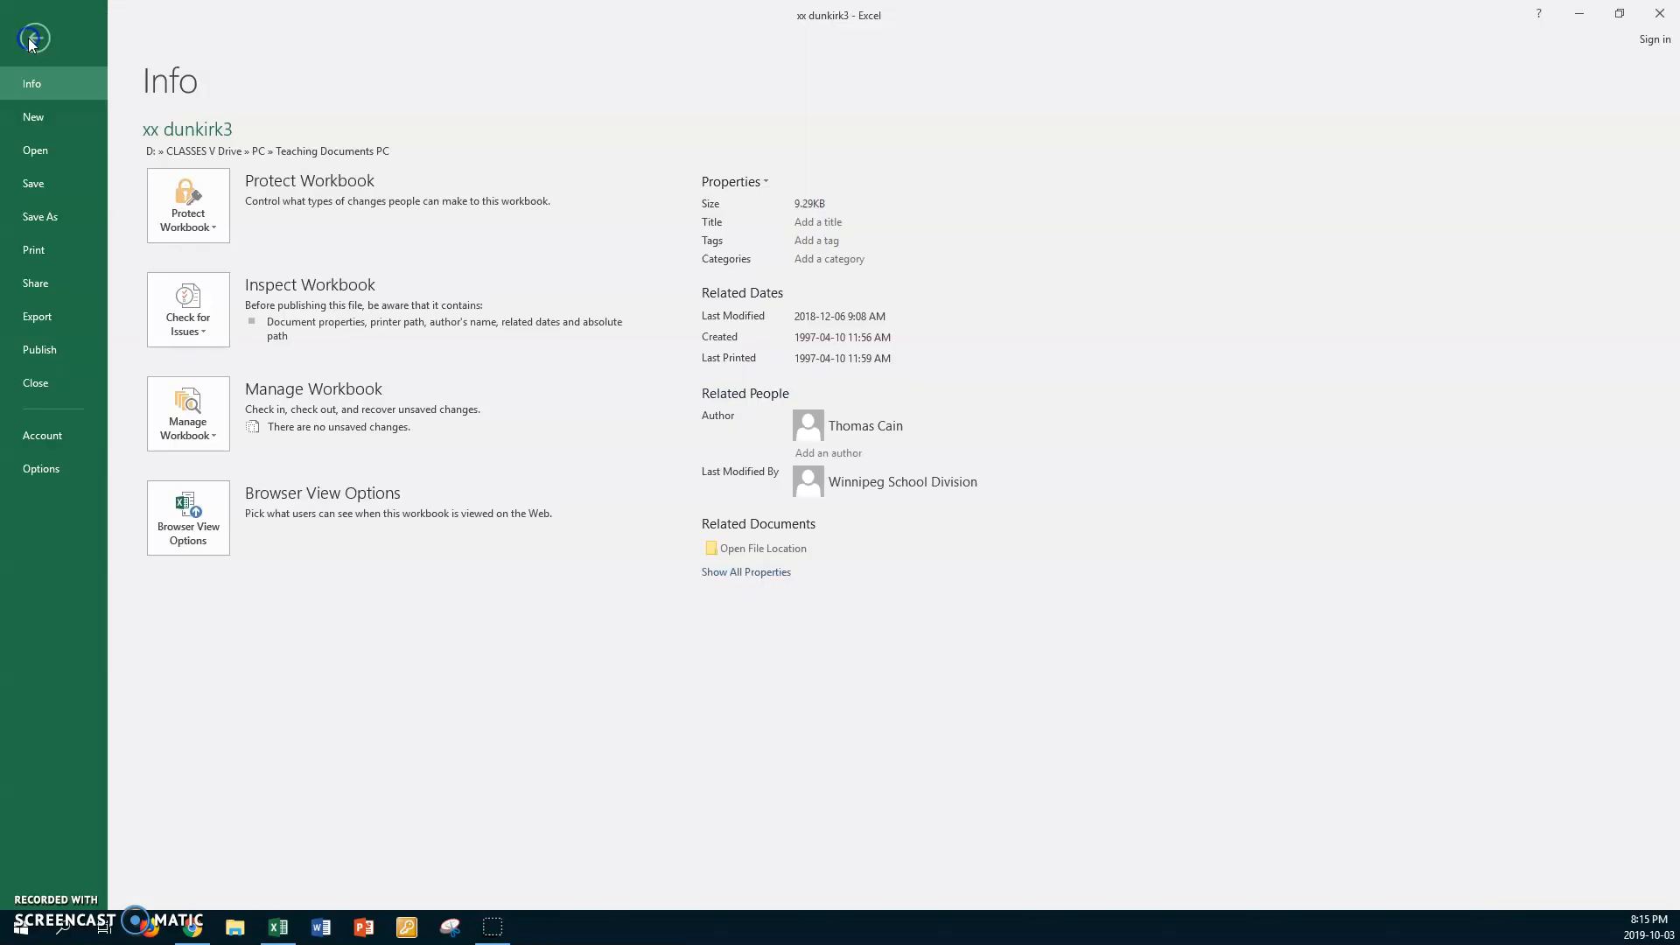
{"action": "left_click", "coordinate": [35, 217]}
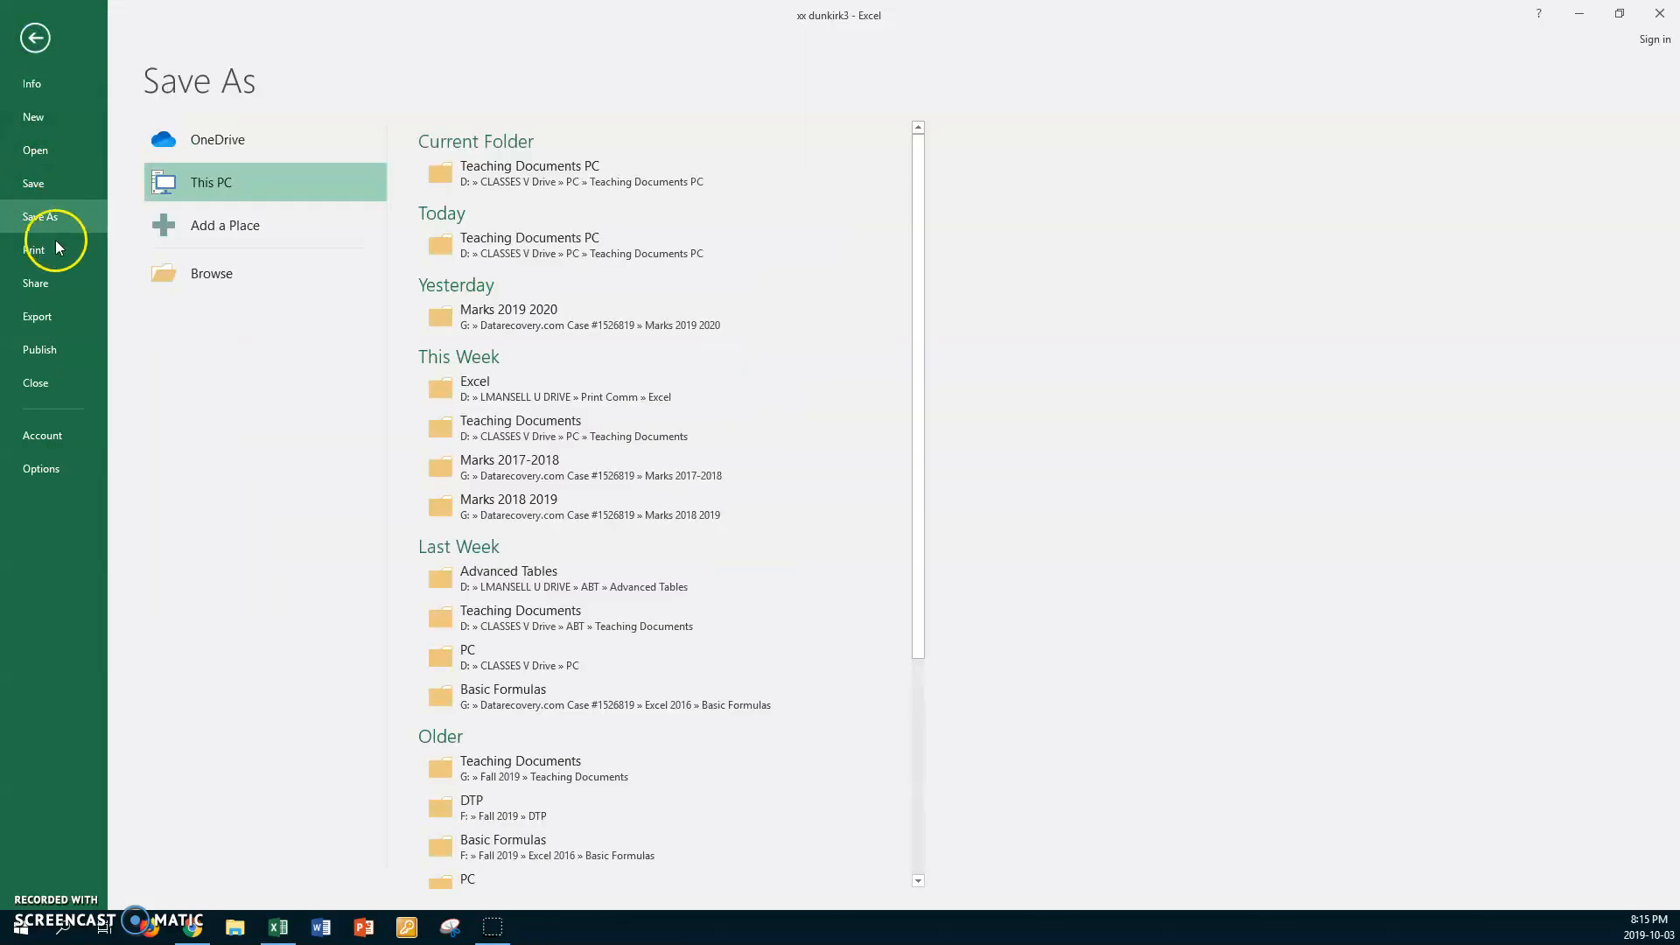
{"action": "left_click", "coordinate": [213, 272]}
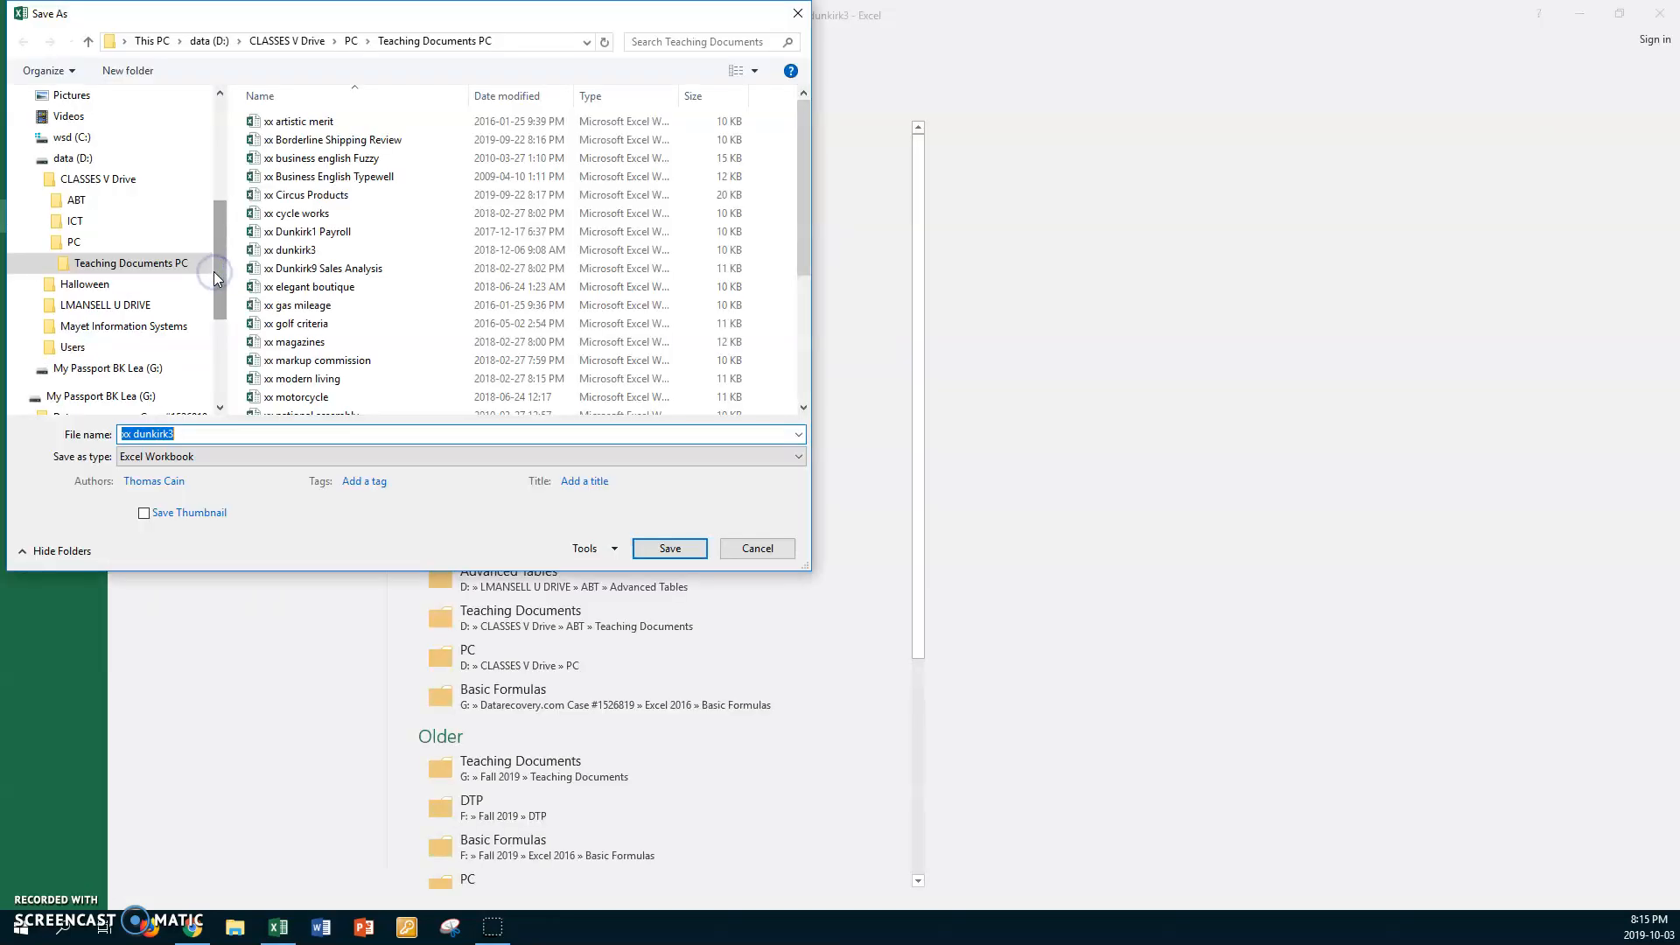
{"action": "left_click", "coordinate": [81, 305]}
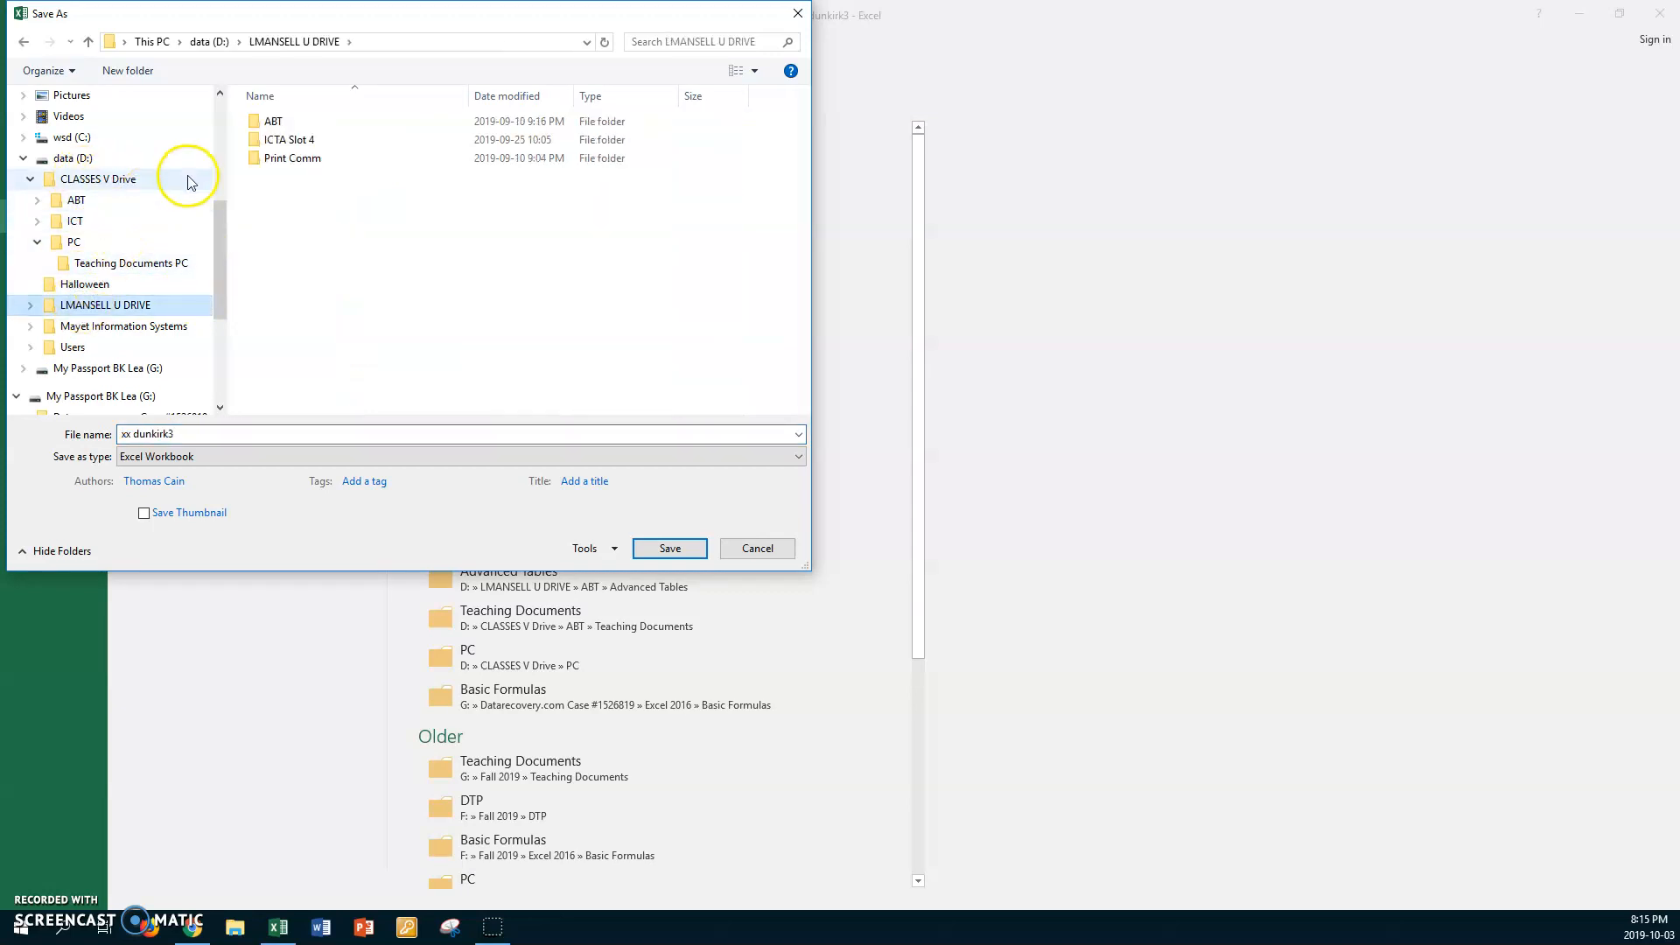
{"action": "double_click", "coordinate": [255, 162]}
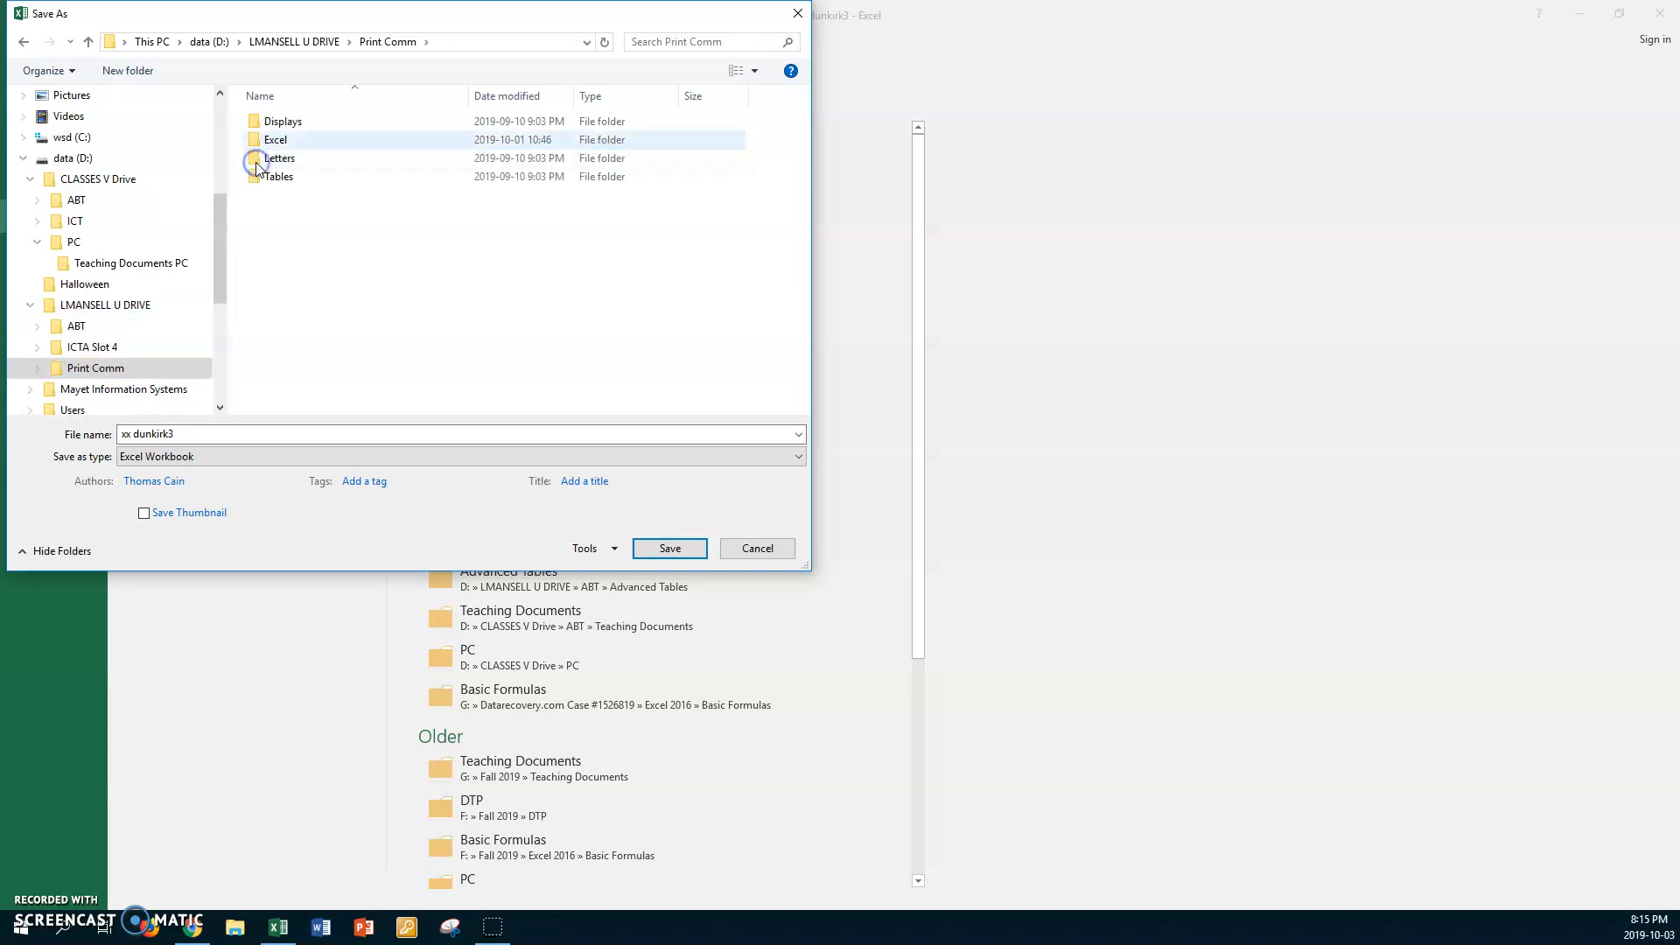
{"action": "double_click", "coordinate": [247, 138]}
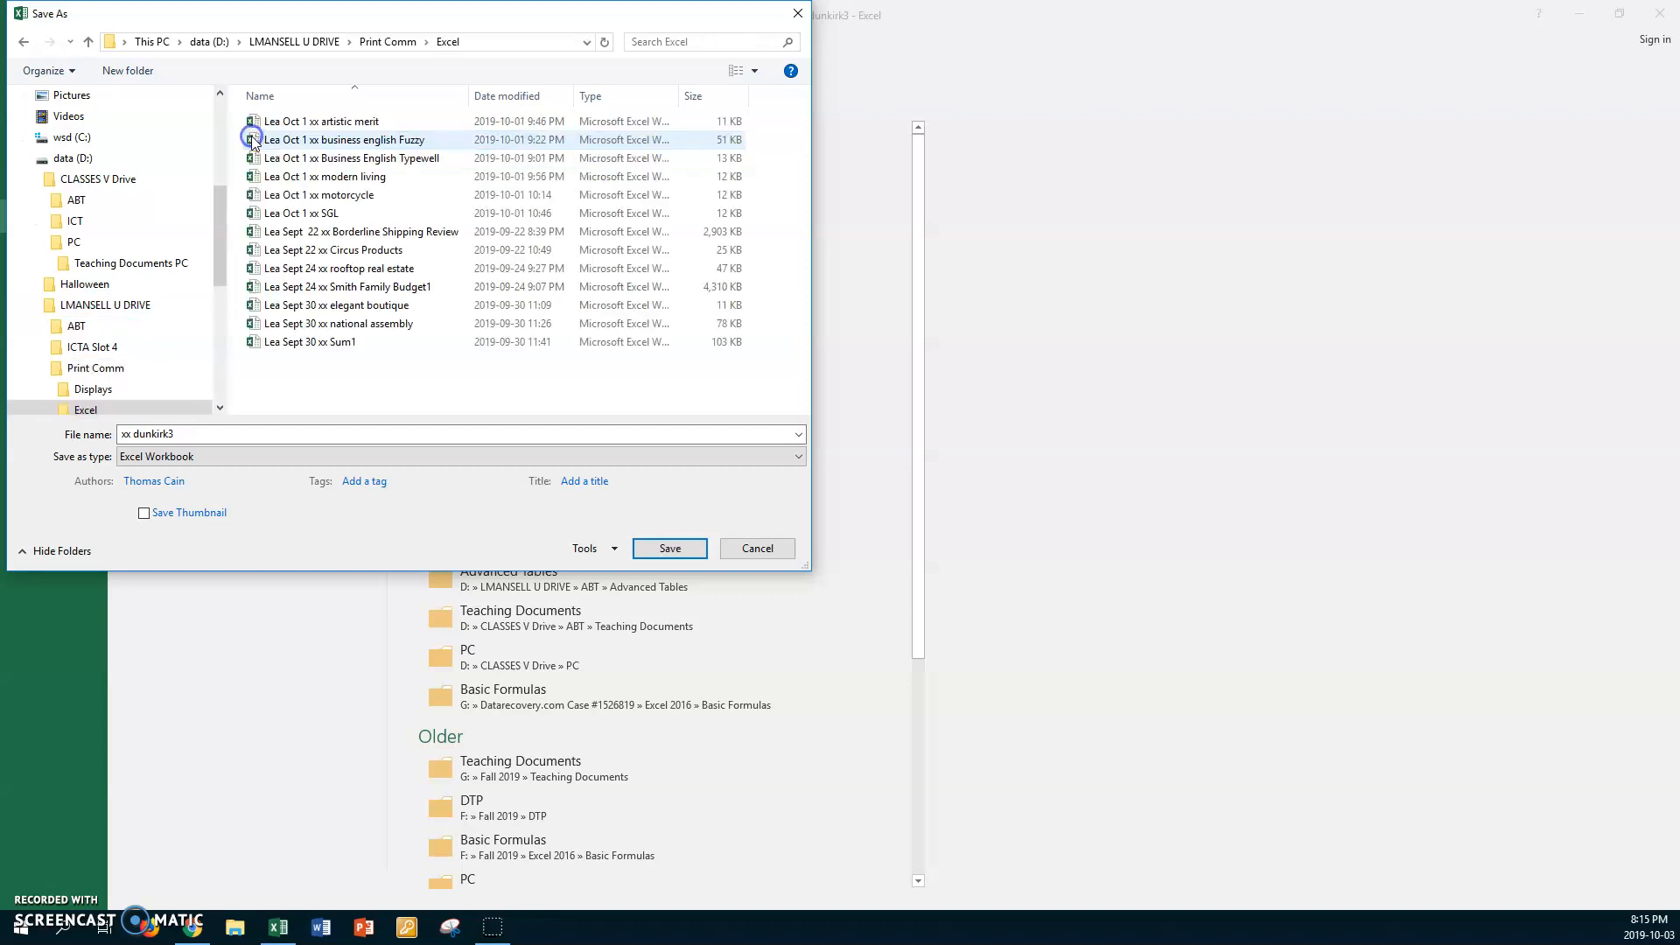
Put the student's first name and "Oct 3" before "xx dunkirk3" in the file name and save the copy
{"action": "left_click", "coordinate": [210, 436]}
{"action": "triple_click", "coordinate": [210, 433]}
{"action": "key", "text": "Home"}
{"action": "type", "text": "Lea "}
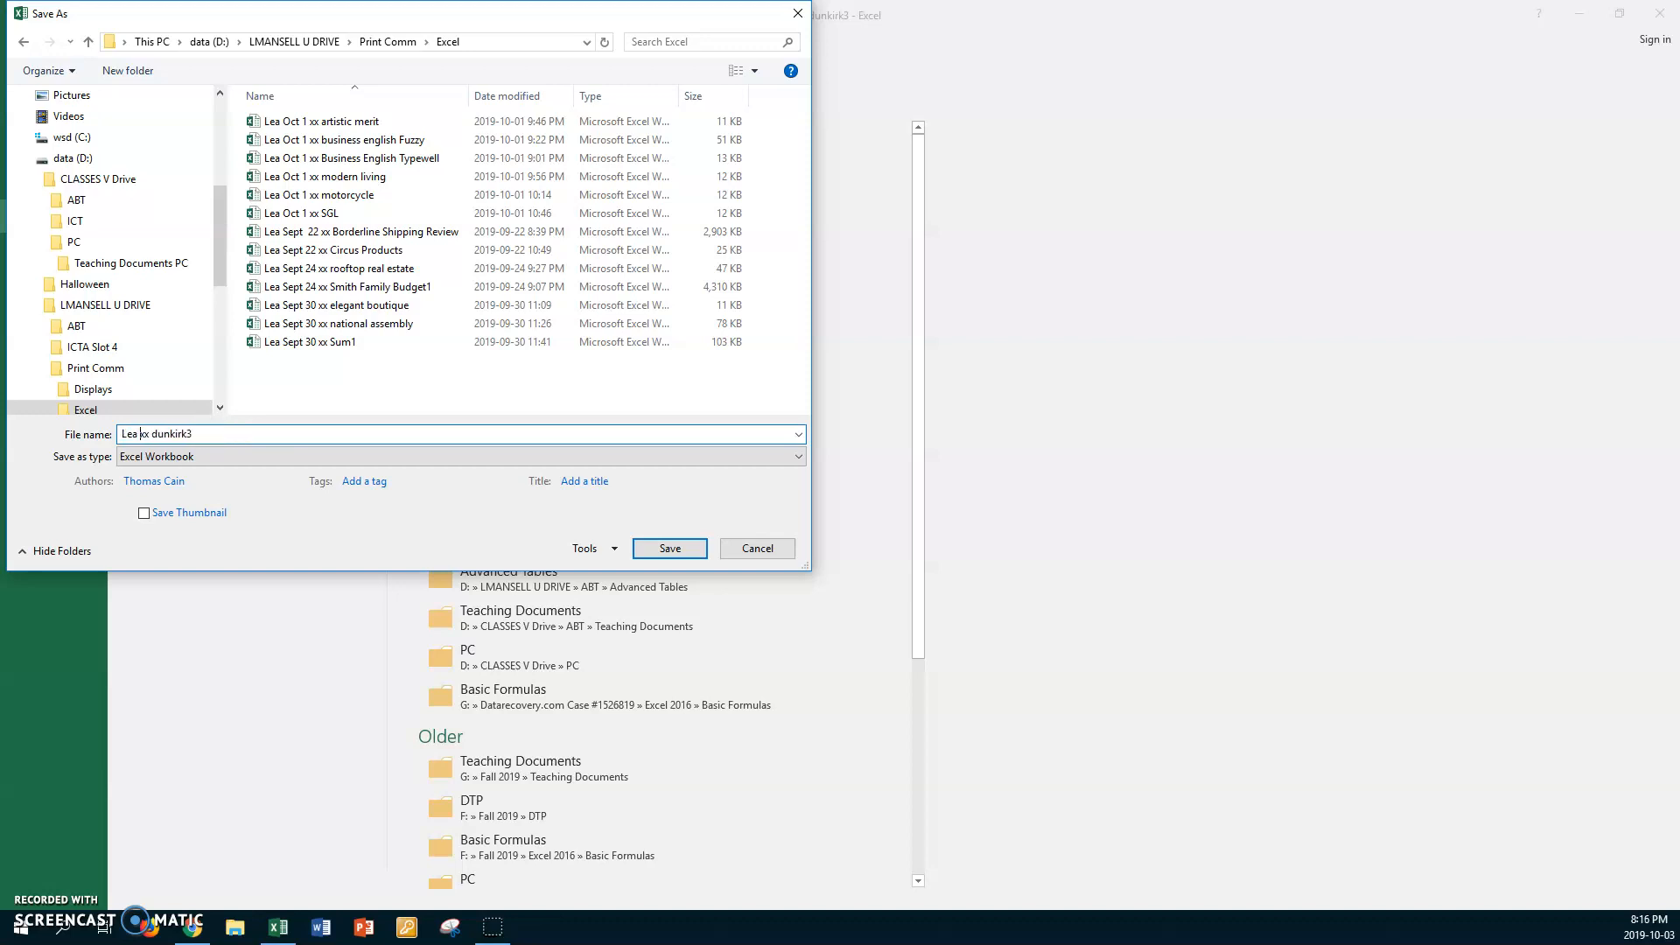
{"action": "type", "text": "Oct 3"}
{"action": "left_click", "coordinate": [680, 550]}
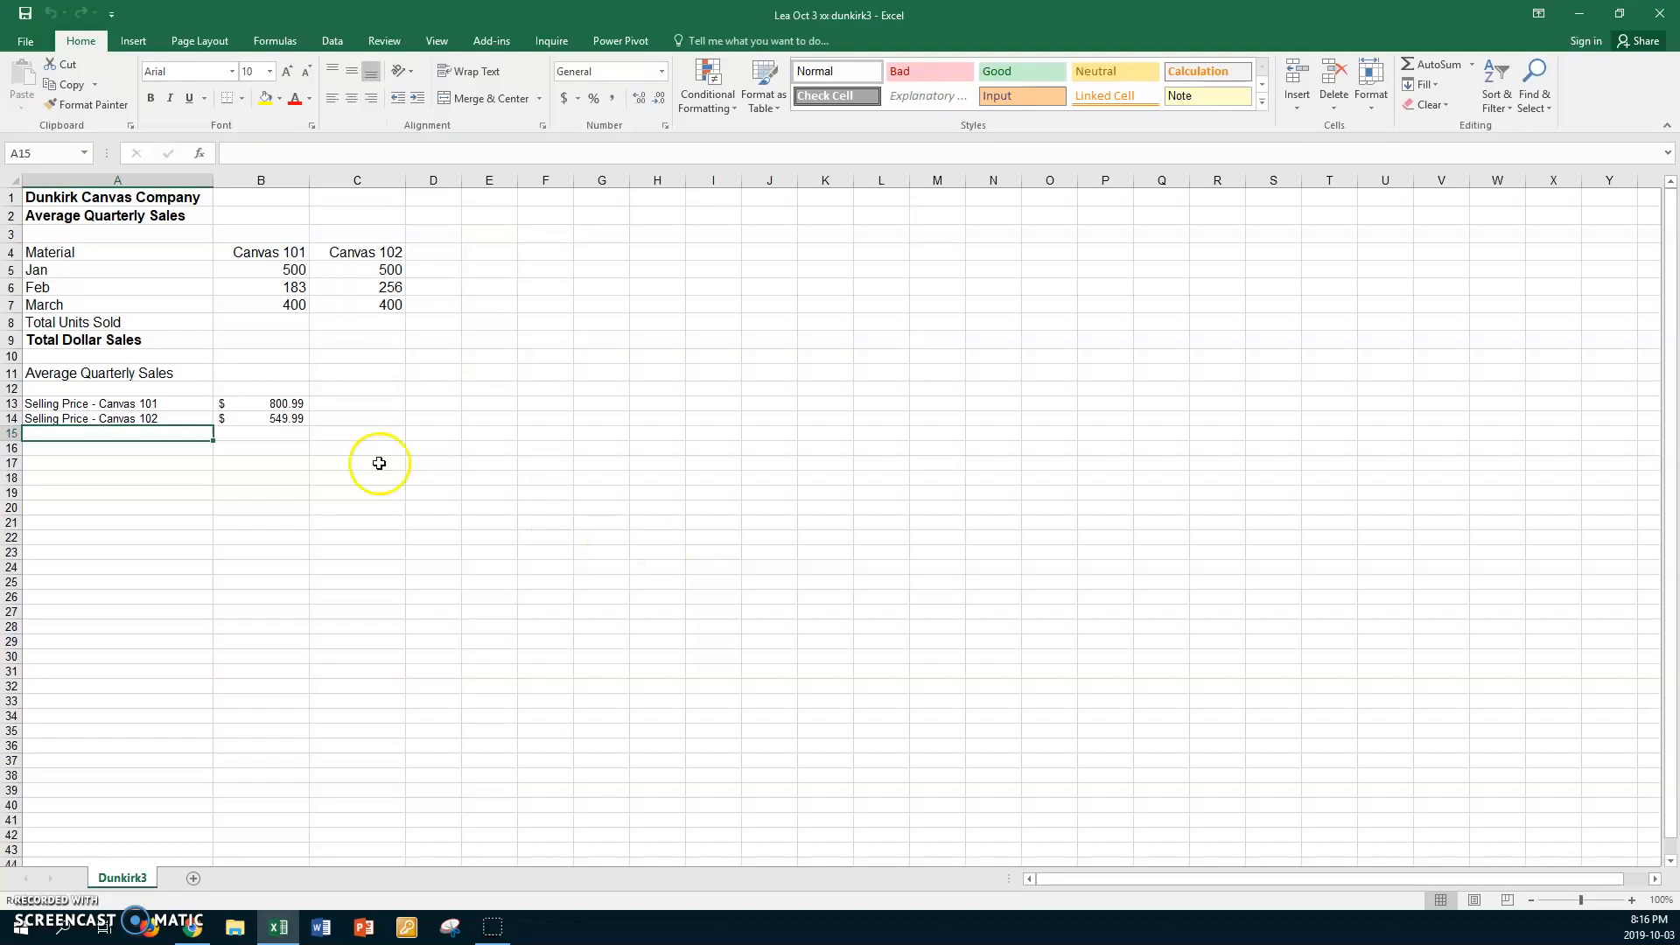
Change the font of the range A1:G19 to Calibri
{"action": "left_click", "coordinate": [187, 319]}
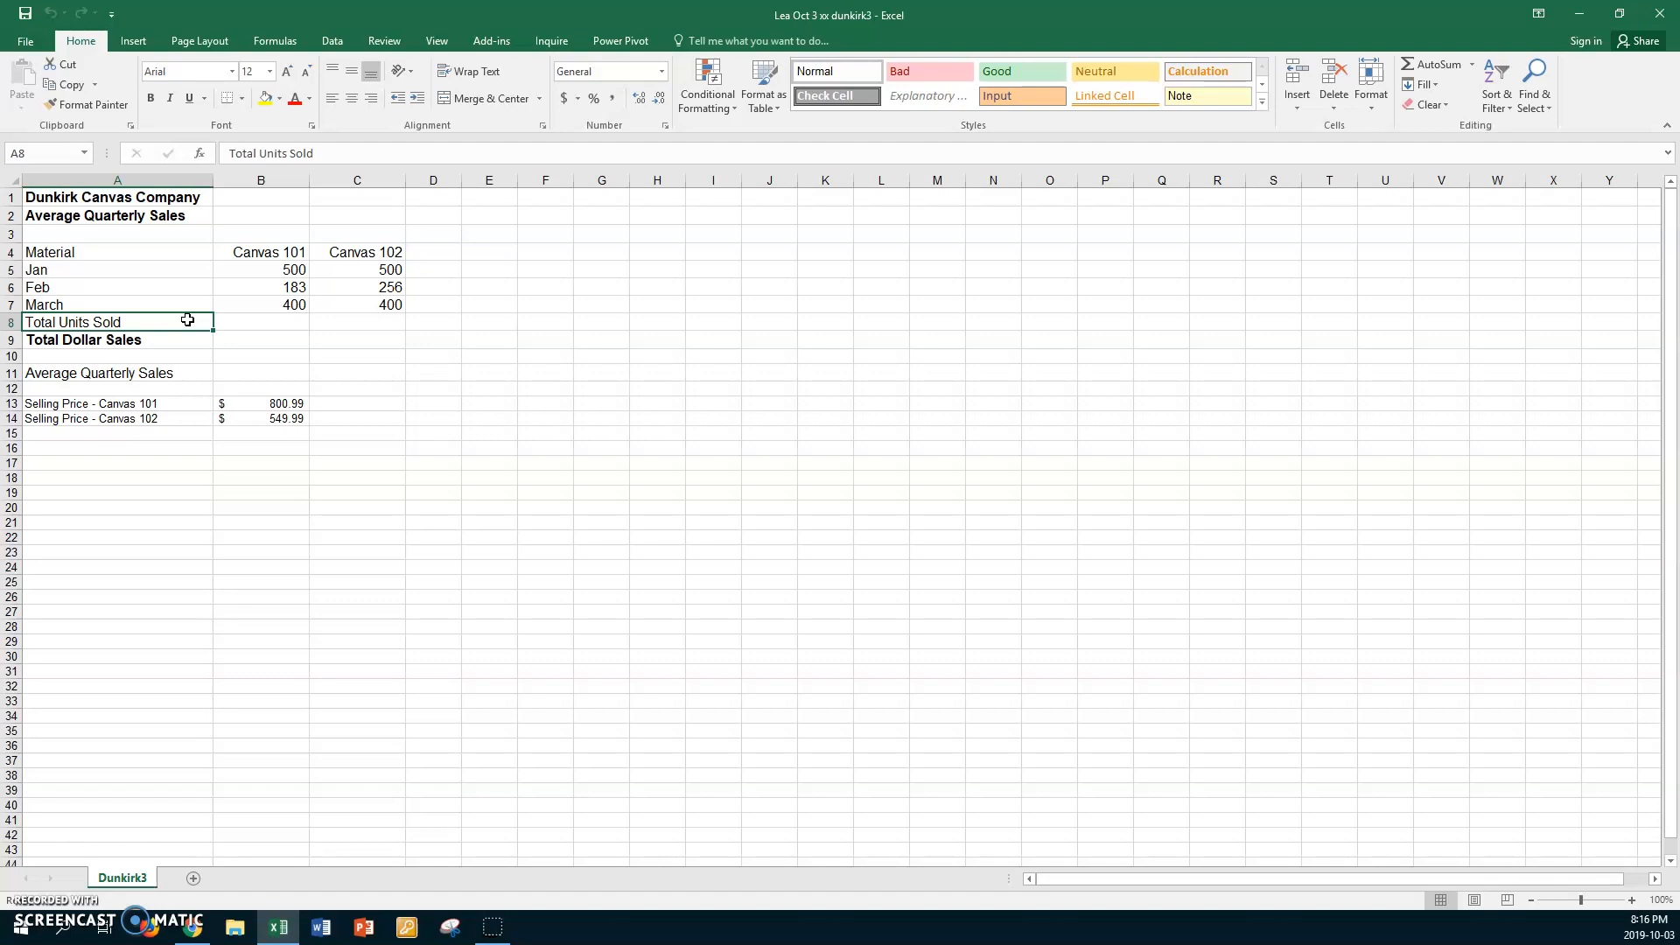
{"action": "left_click", "coordinate": [44, 195]}
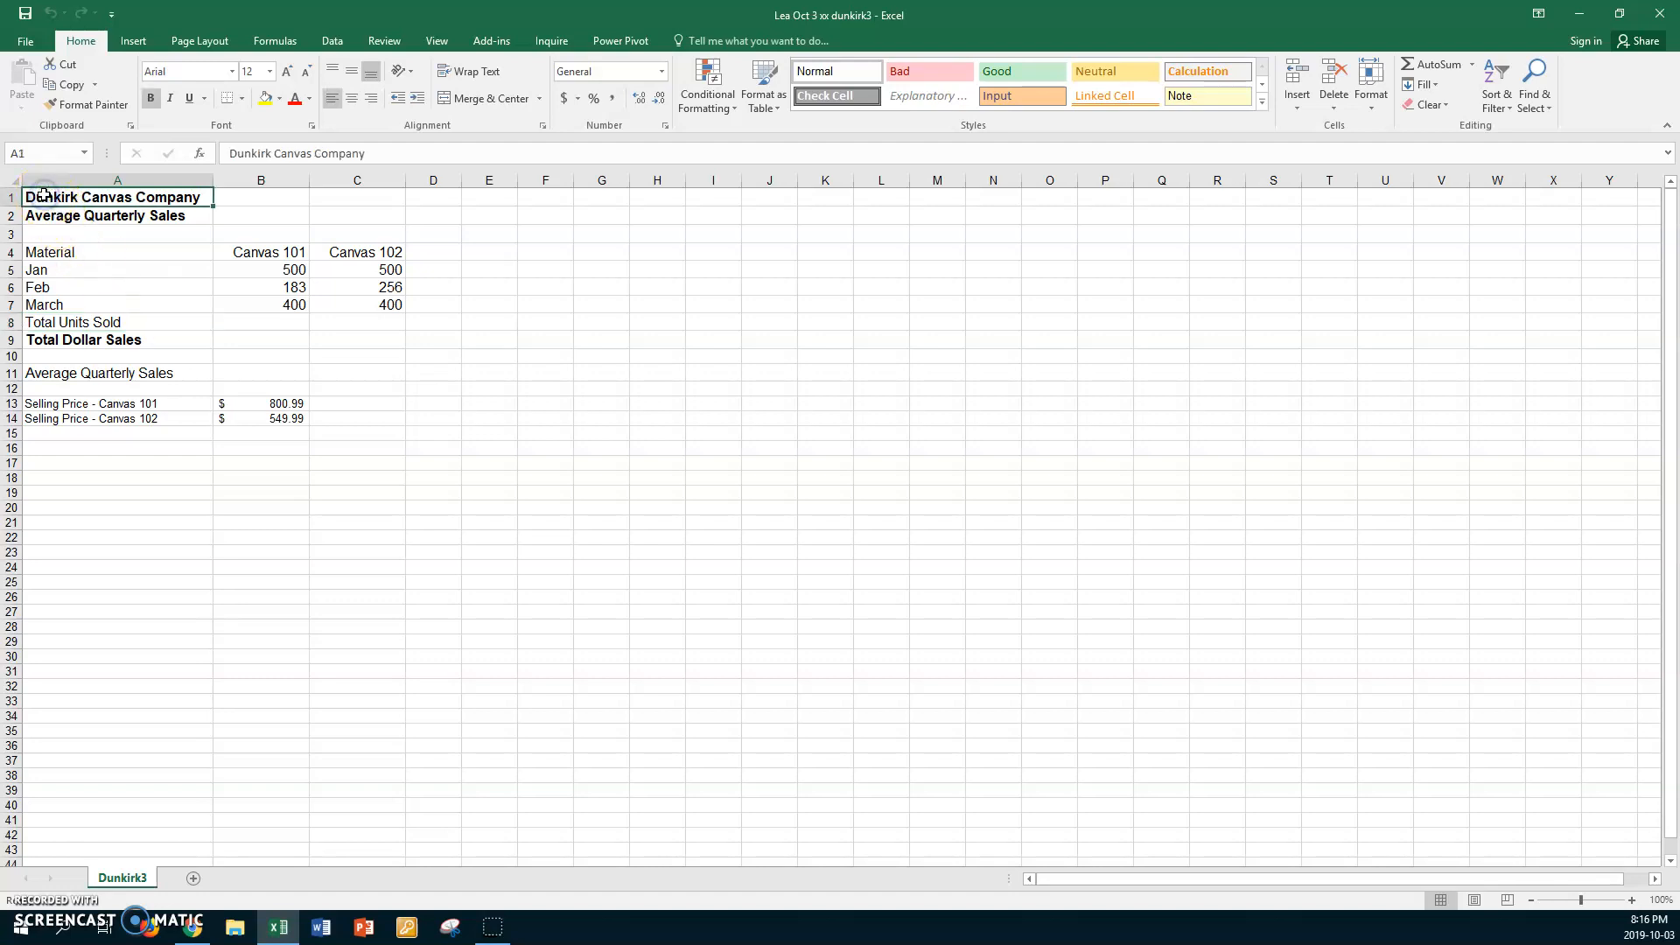
{"action": "left_click", "coordinate": [608, 490], "text": "shift"}
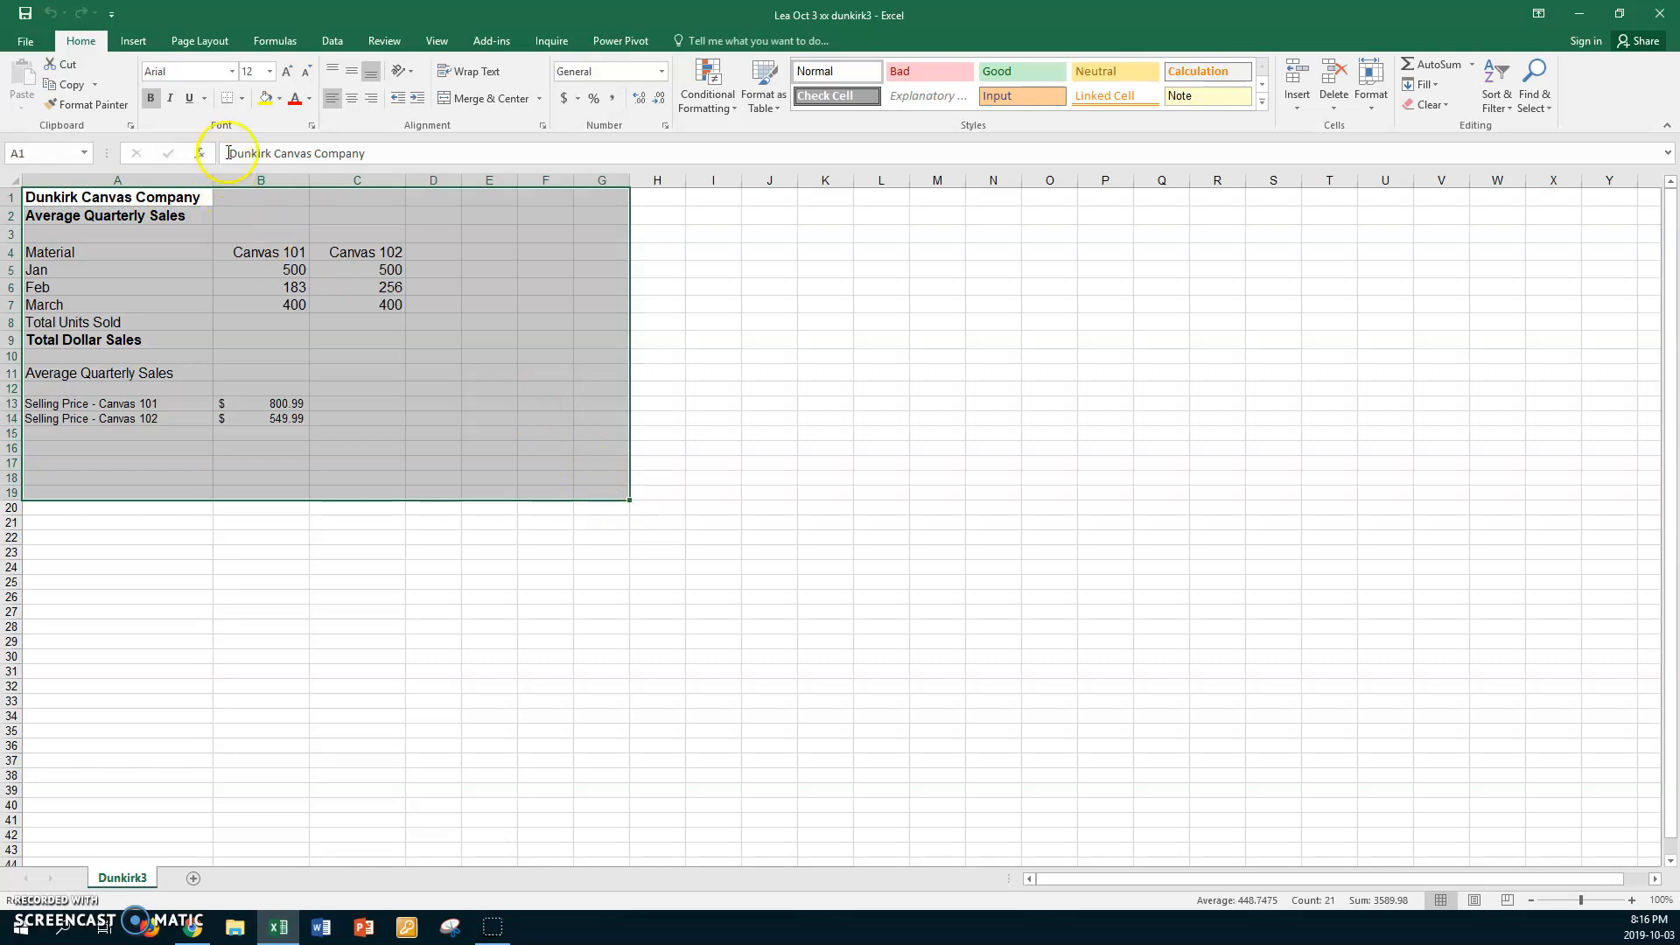
{"action": "left_click", "coordinate": [232, 72]}
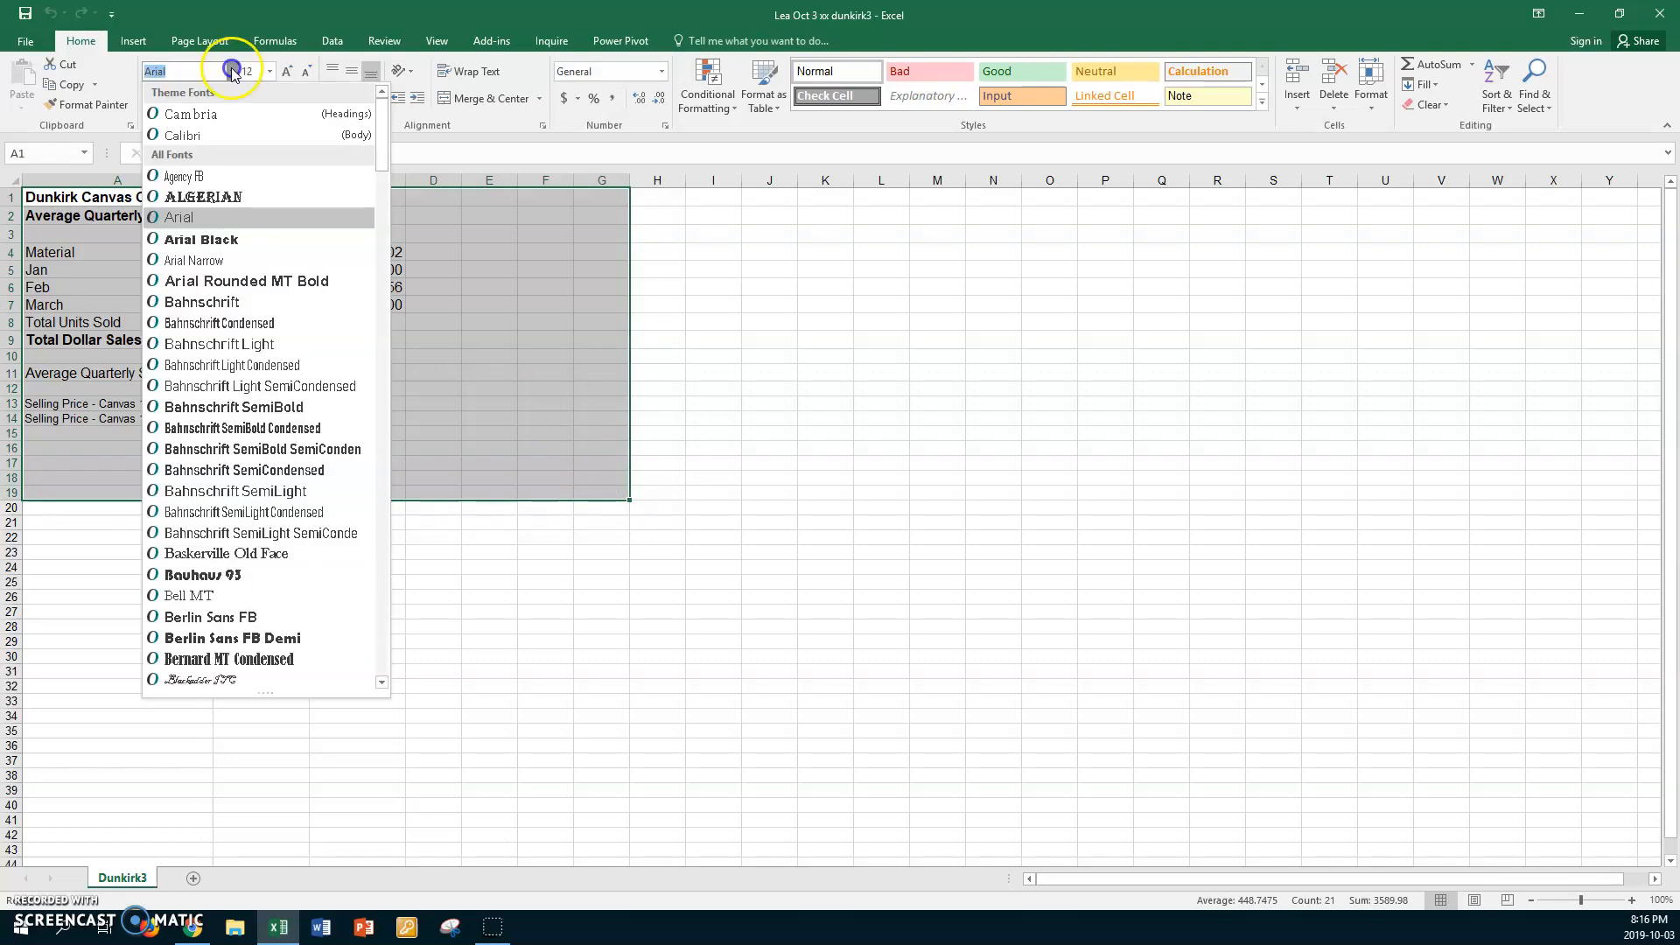
{"action": "left_click", "coordinate": [193, 138]}
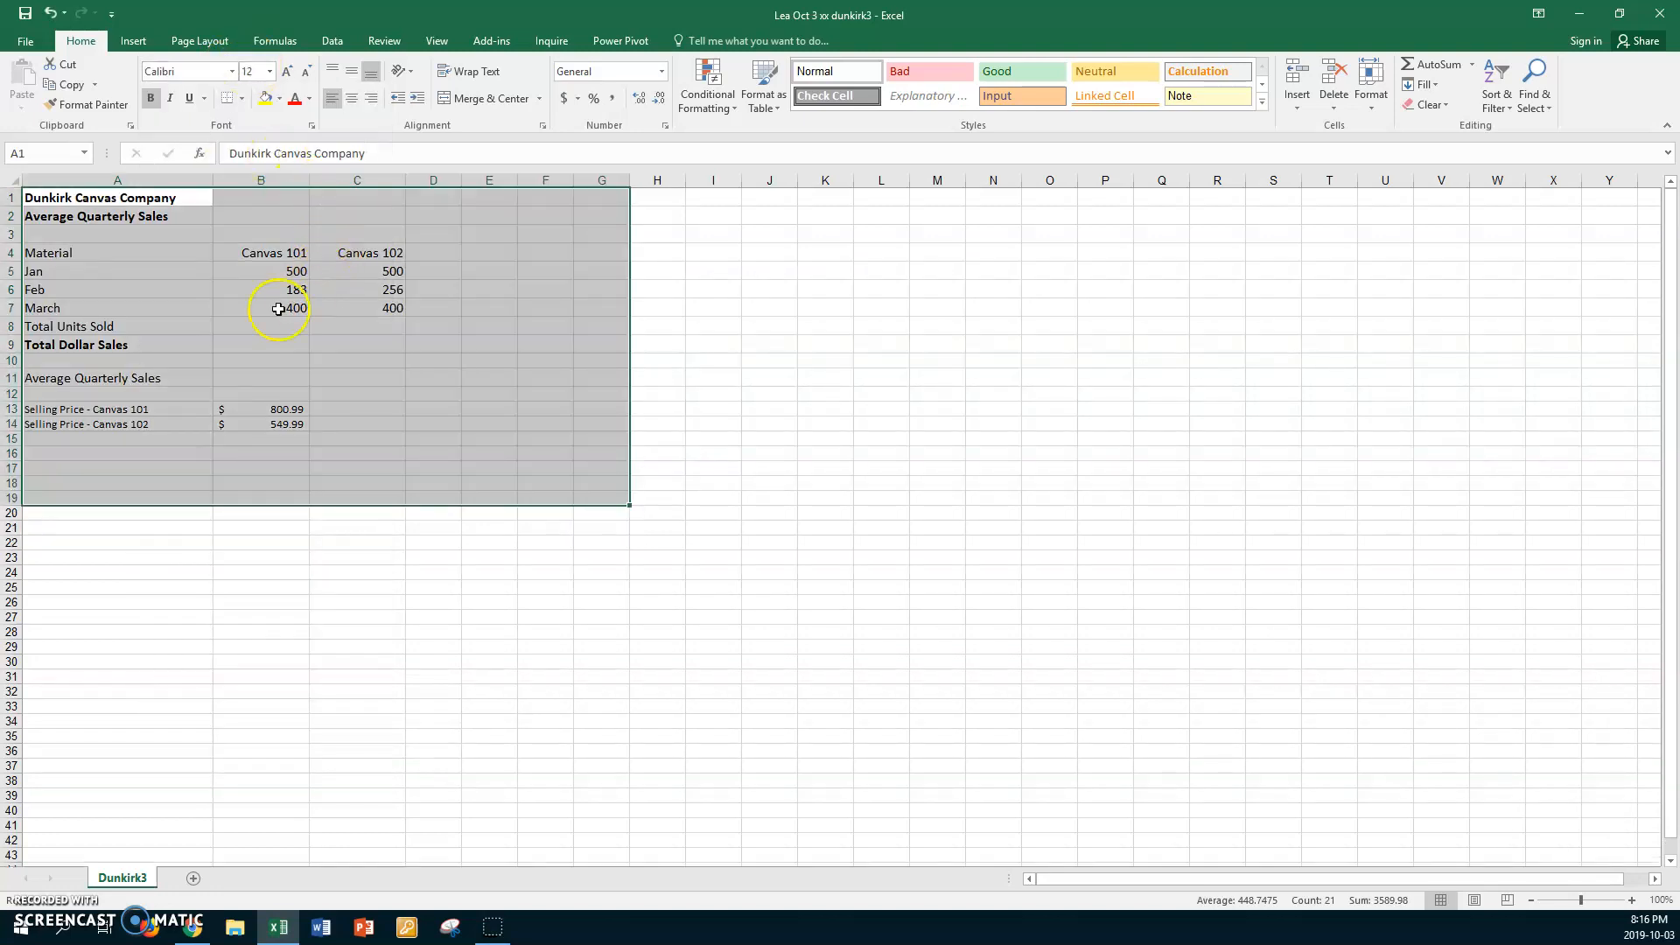
{"action": "left_click", "coordinate": [247, 294]}
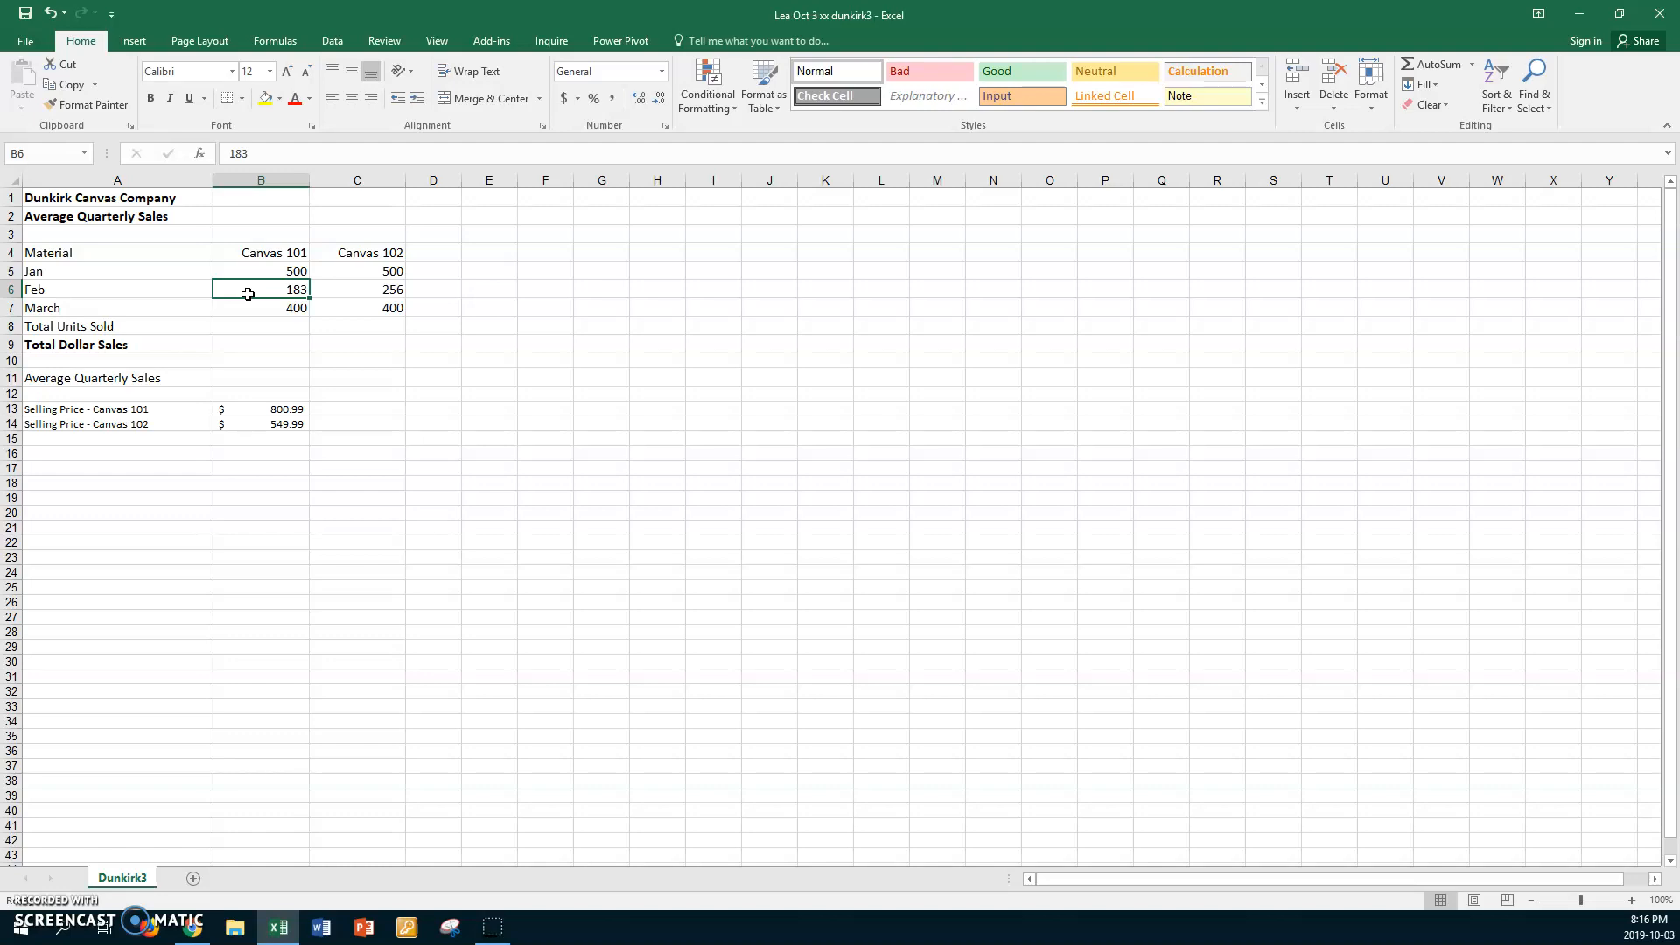
Insert a blank column between the Canvas 101 and Canvas 102 columns
{"action": "left_click", "coordinate": [353, 177]}
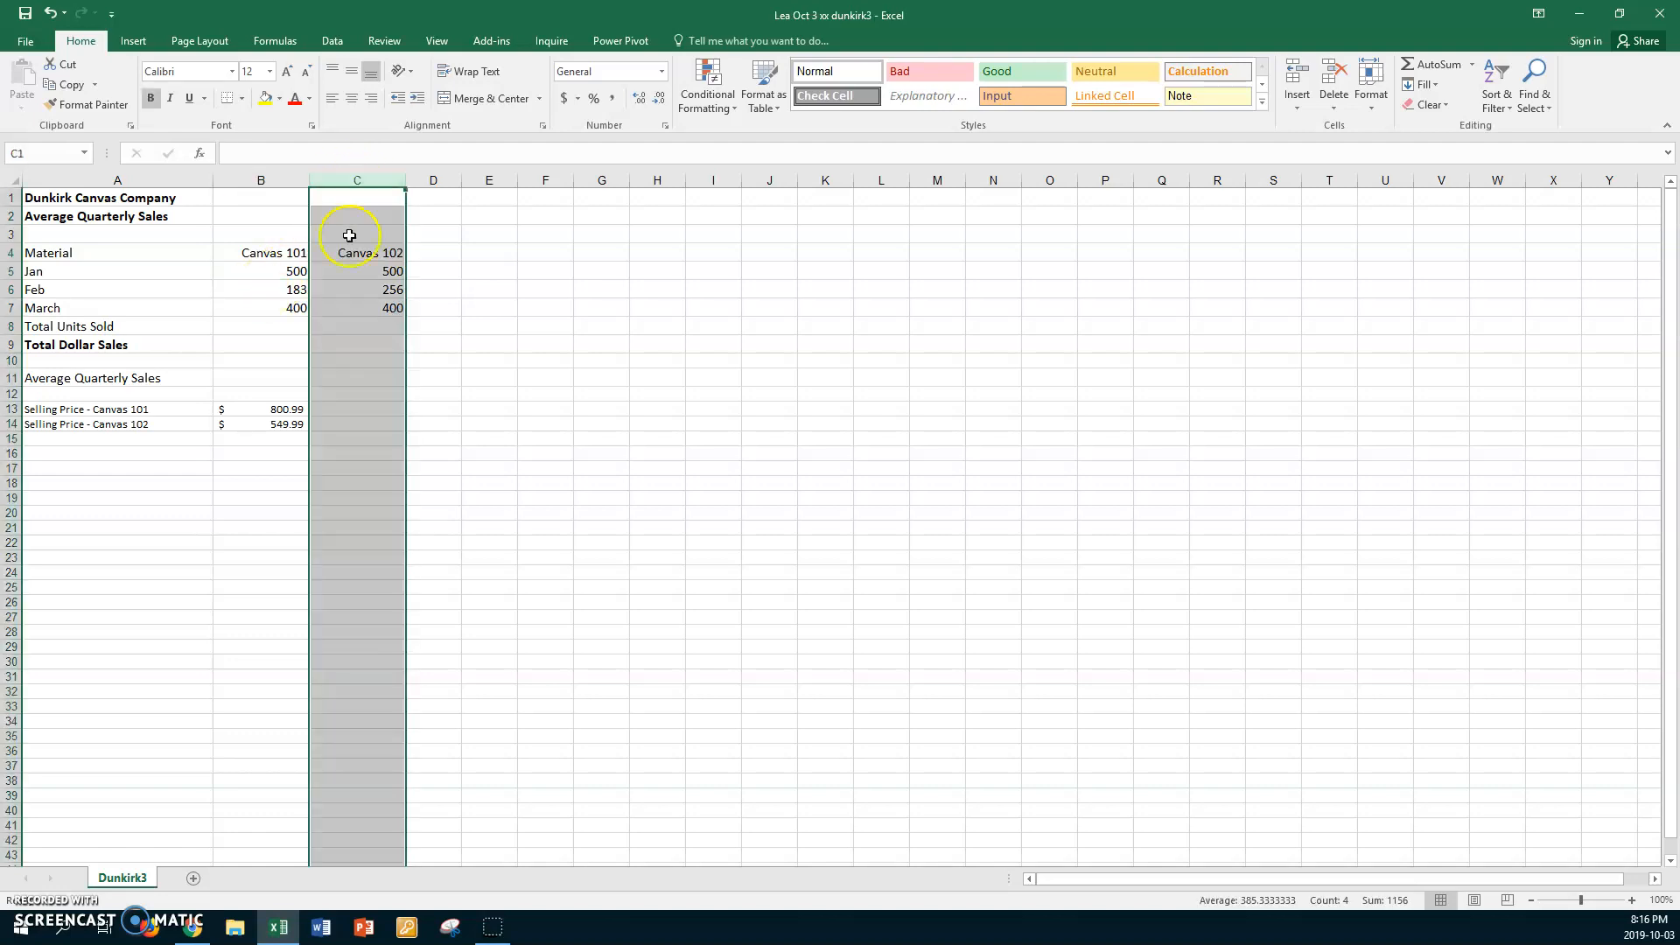
{"action": "right_click", "coordinate": [356, 278]}
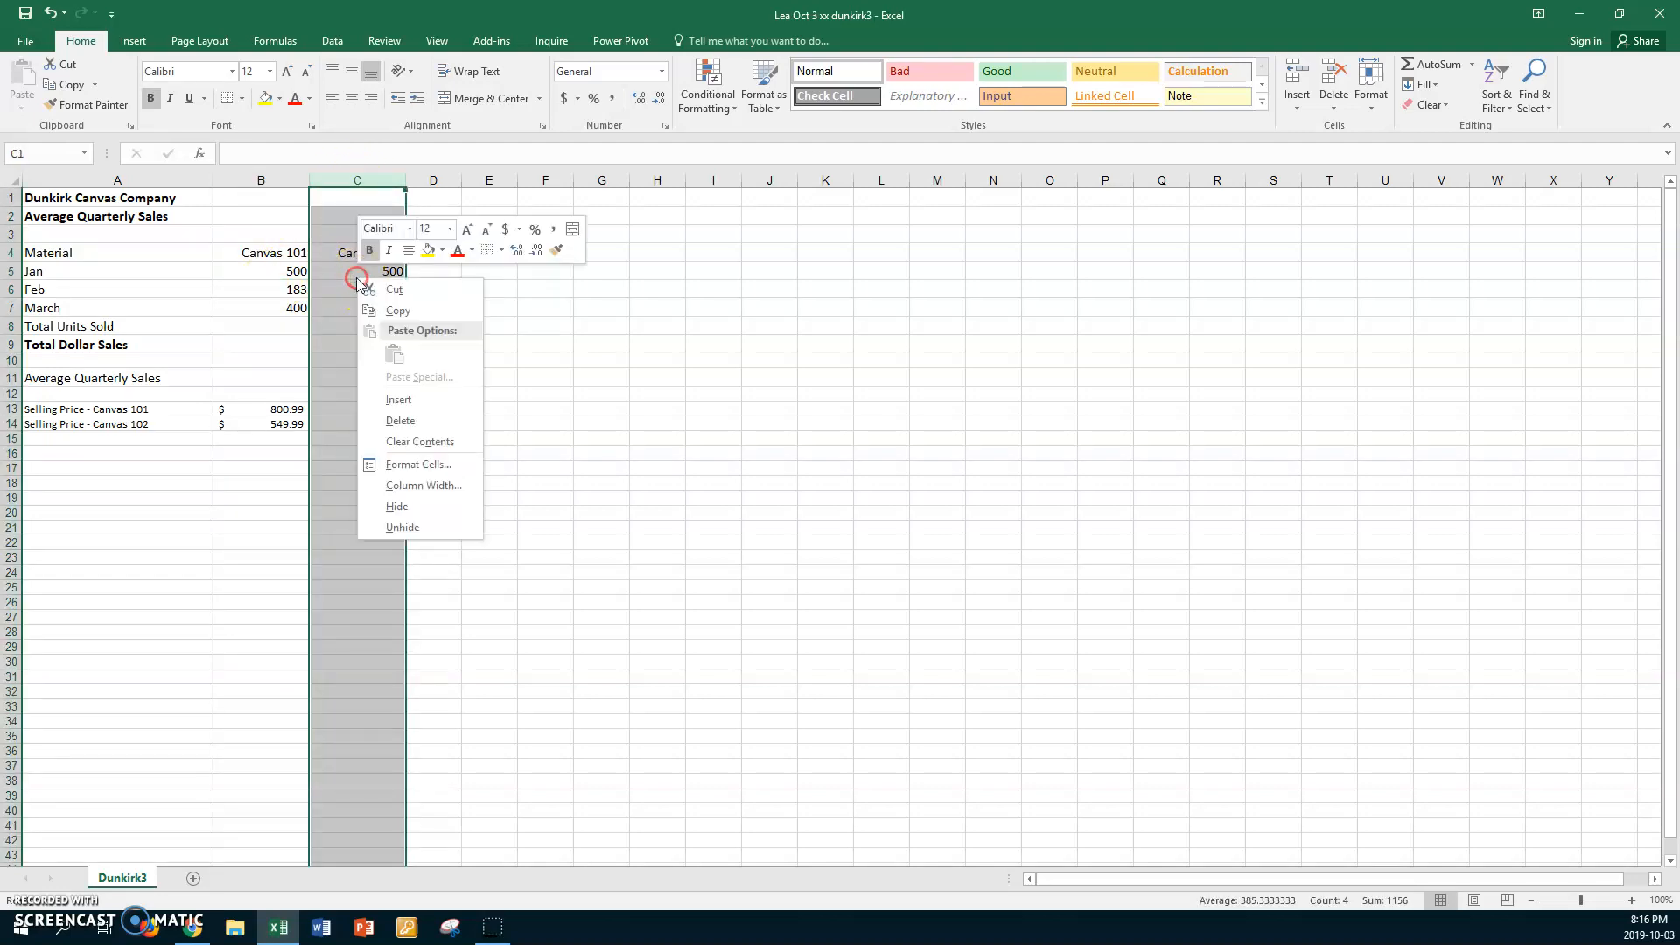
{"action": "left_click", "coordinate": [392, 398]}
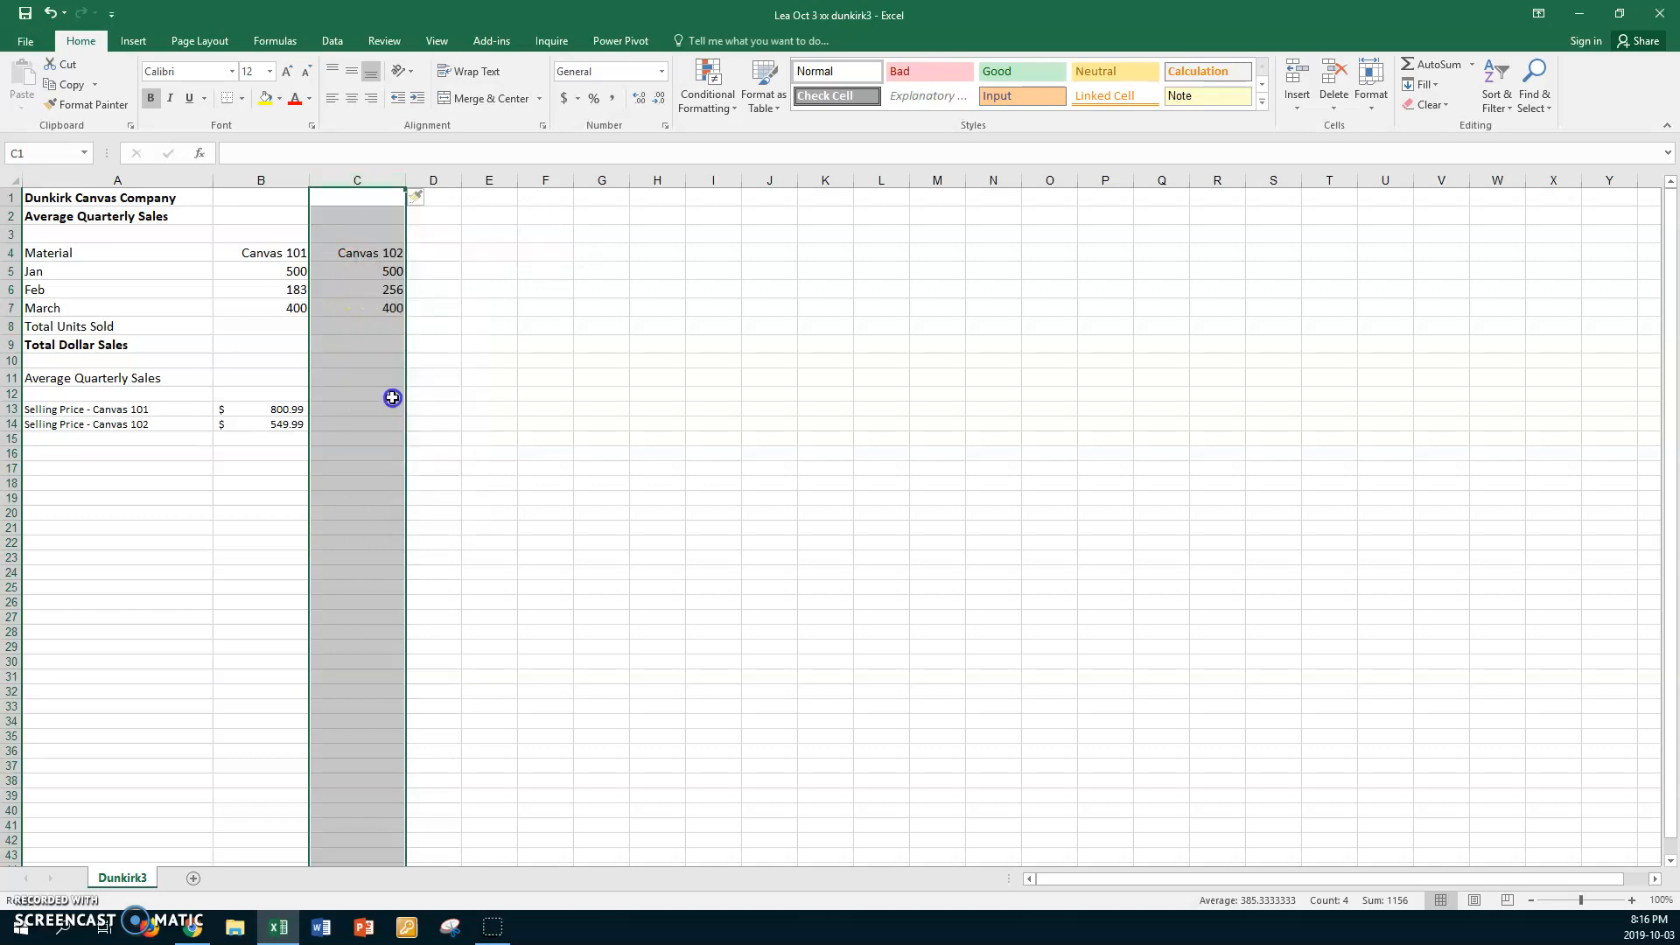
Enter the heading "Sales Canvas 101" in C4, with a line break after "Sales"
{"action": "left_click", "coordinate": [355, 250]}
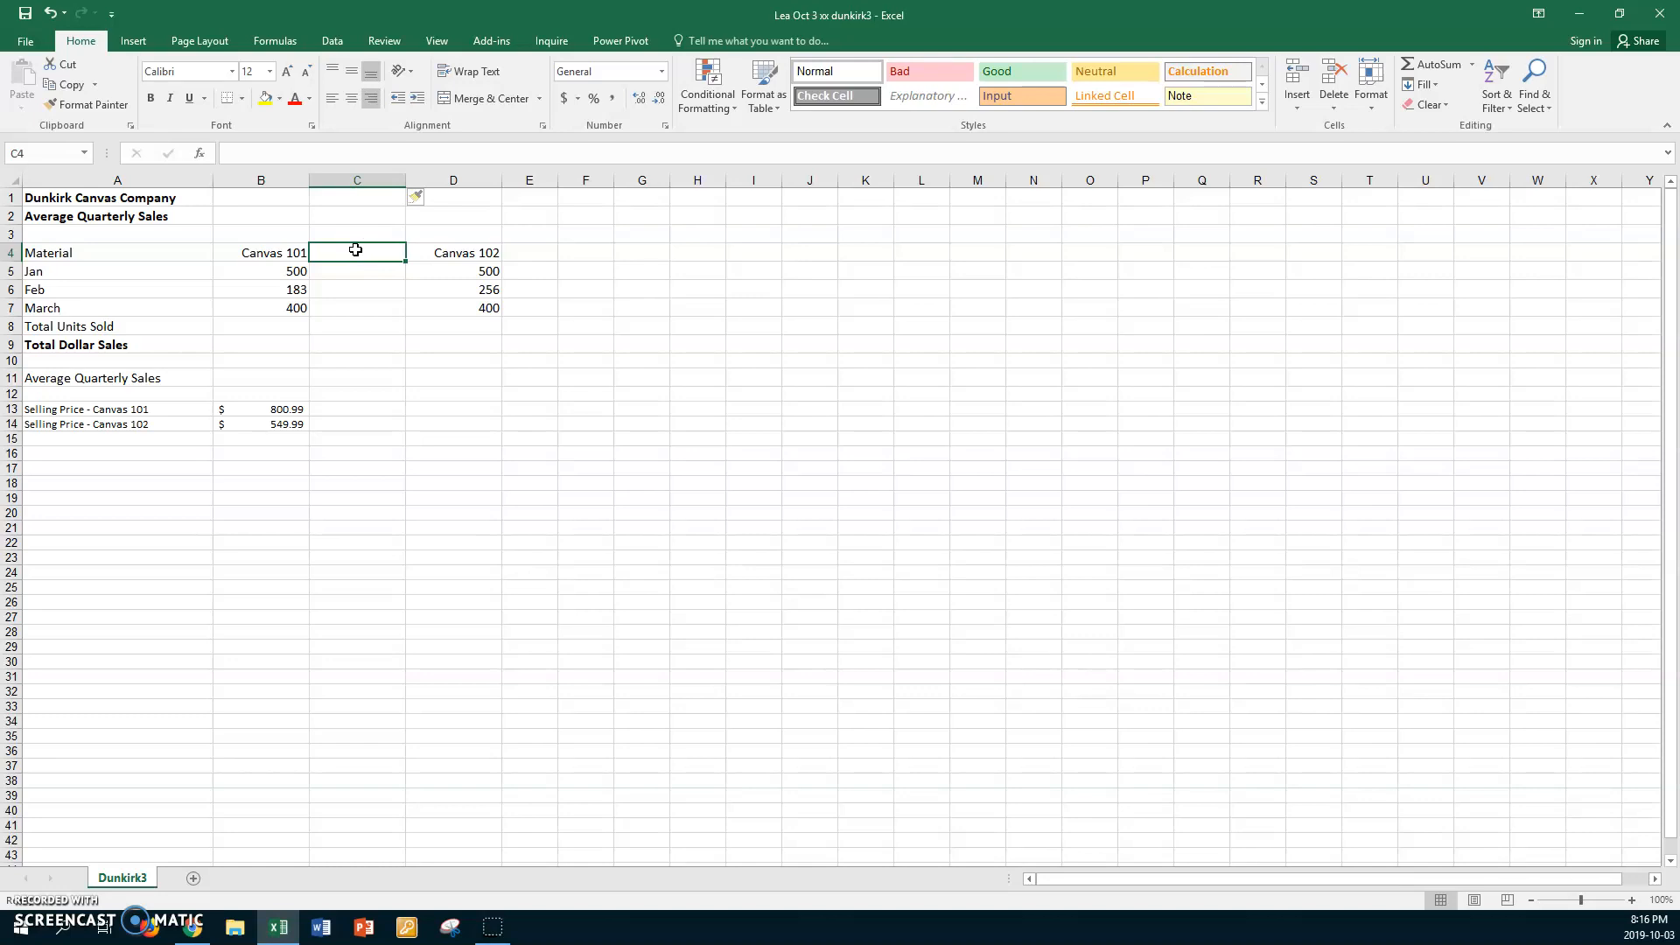
{"action": "type", "text": "Sales"}
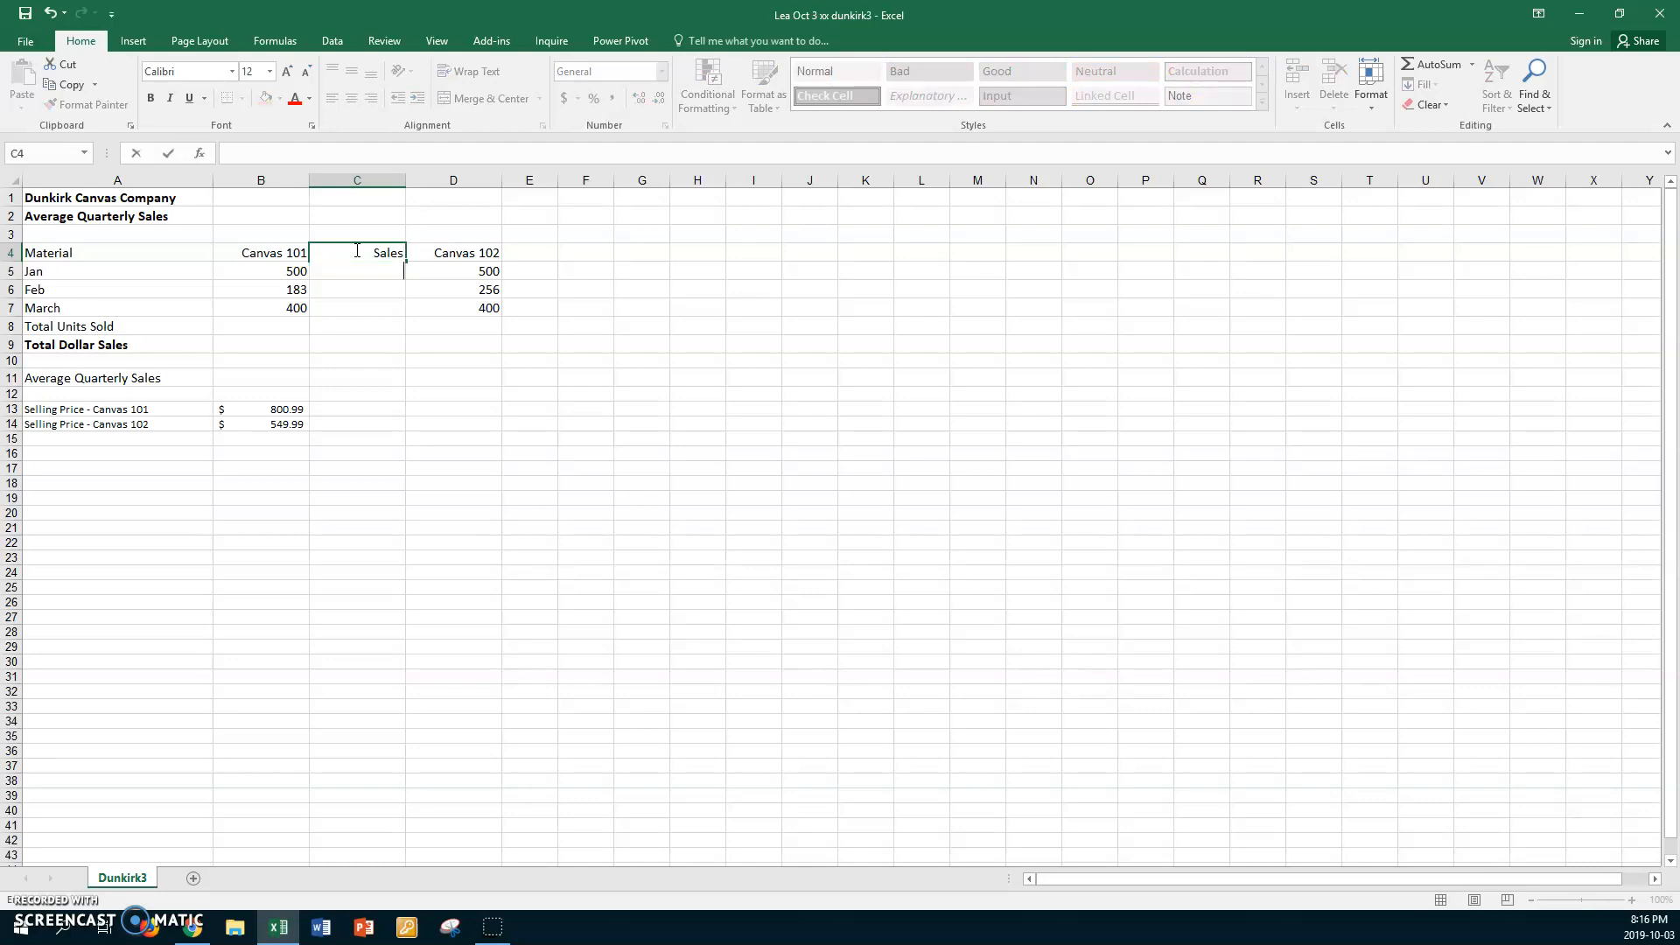
{"action": "type", "text": "vas 101"}
{"action": "key", "text": "Return"}
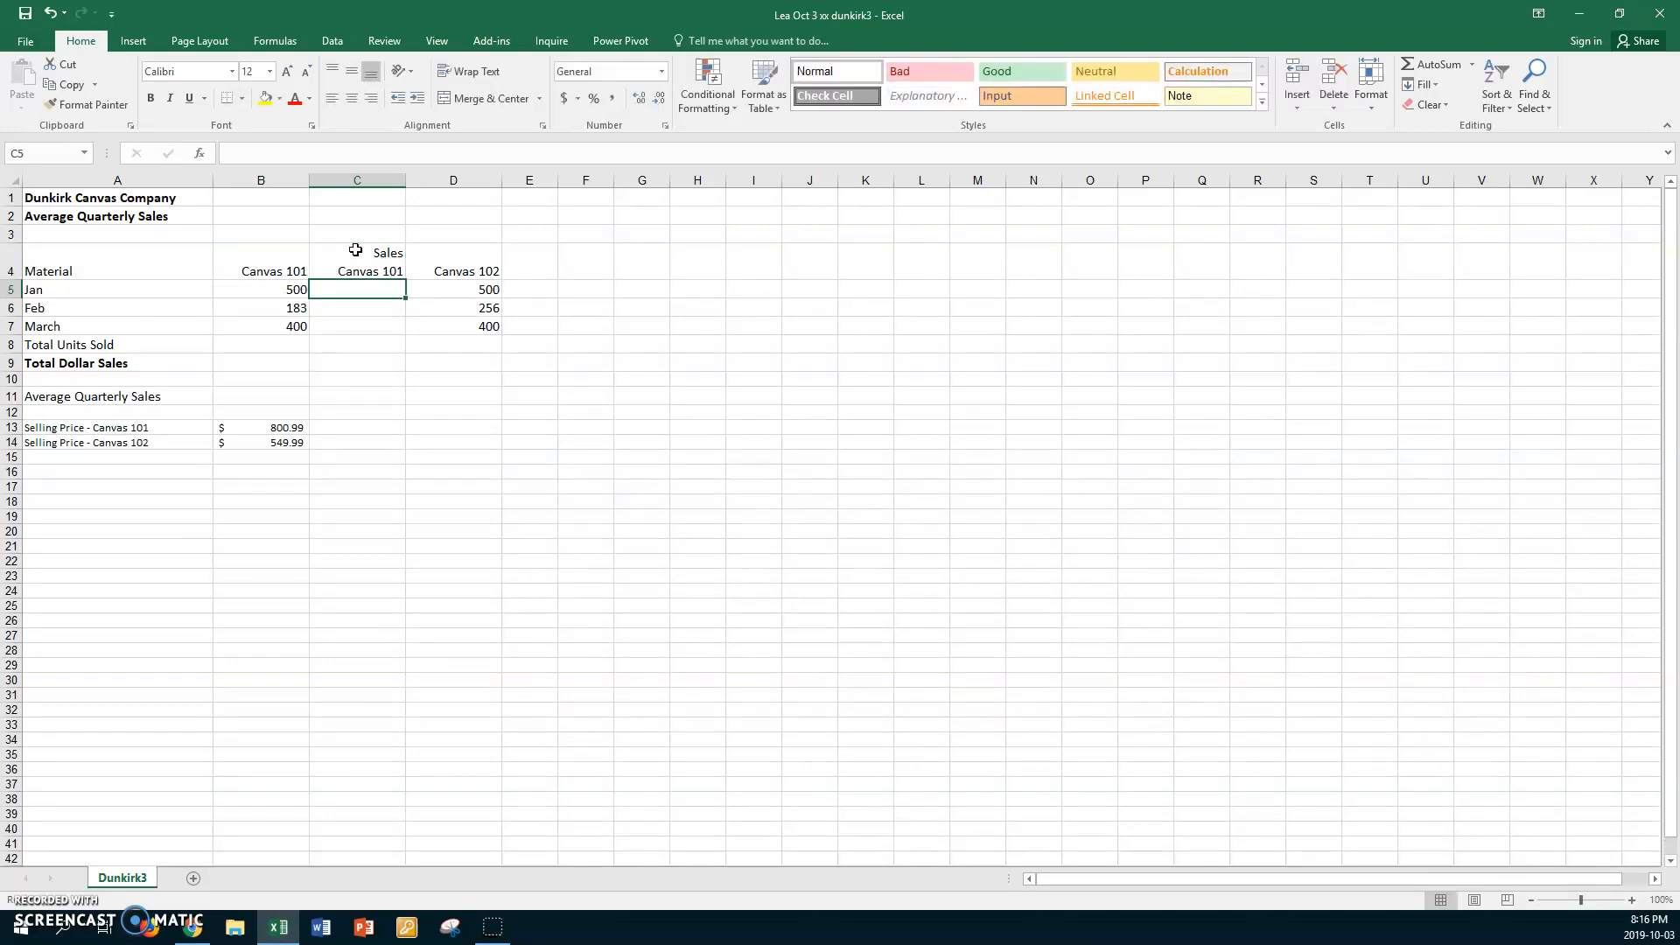
Enter the two-line heading "Sales Canvas 102" in E4 and widen column E so "Canvas 102" fits on one line
{"action": "left_click", "coordinate": [547, 271]}
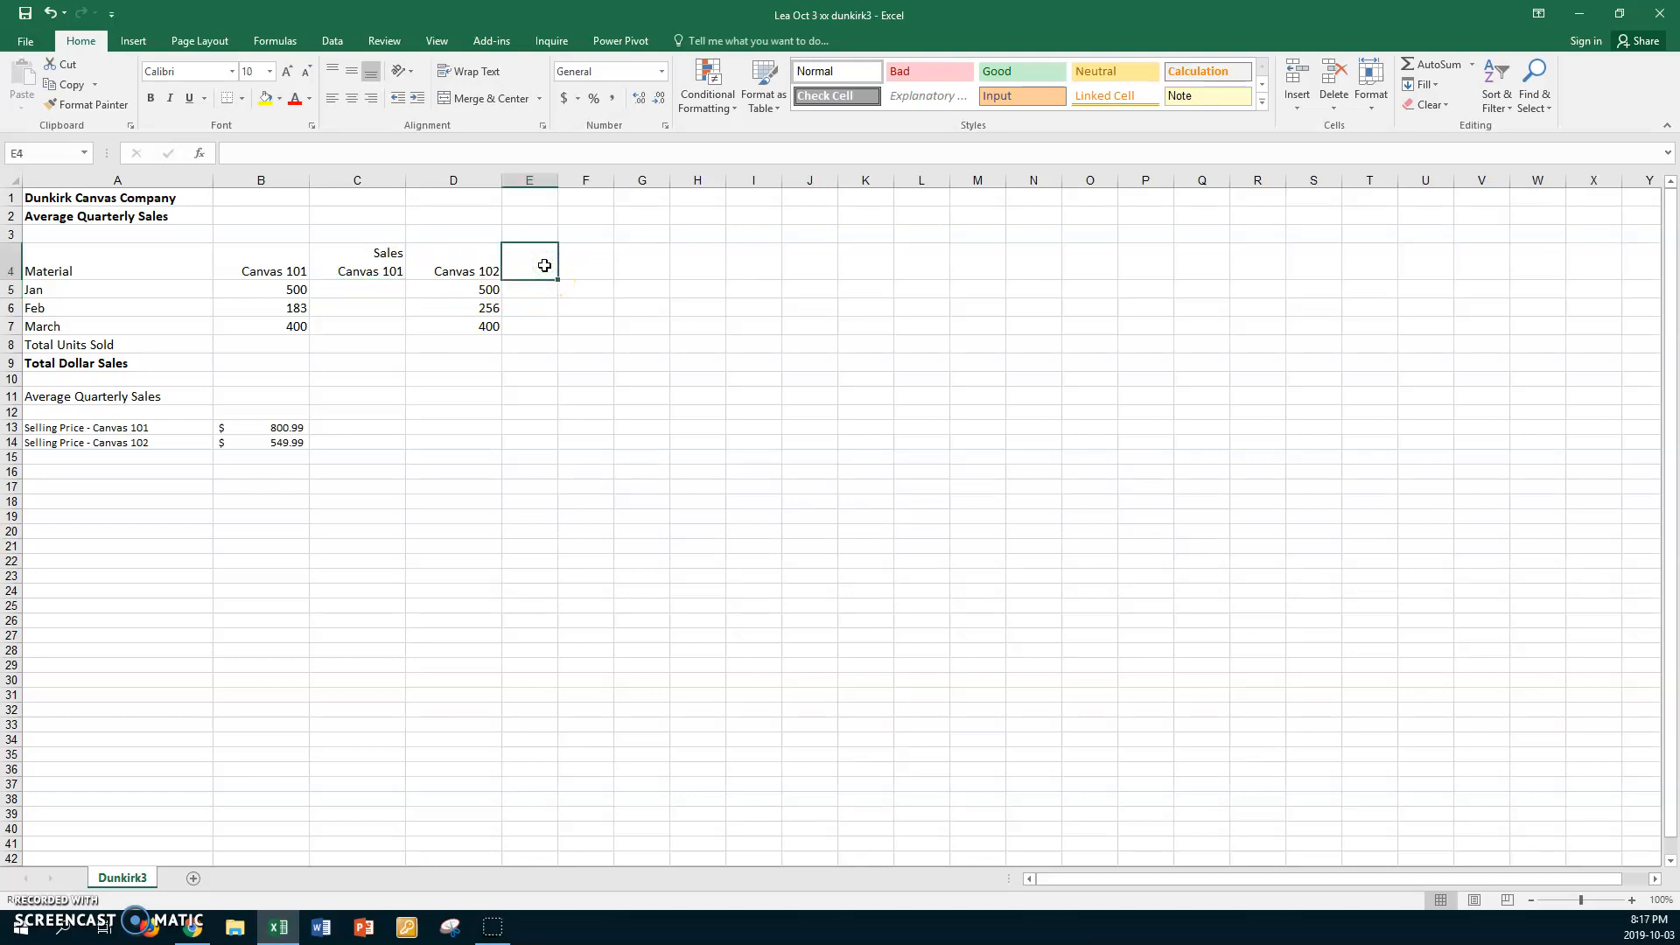
{"action": "type", "text": "Sla"}
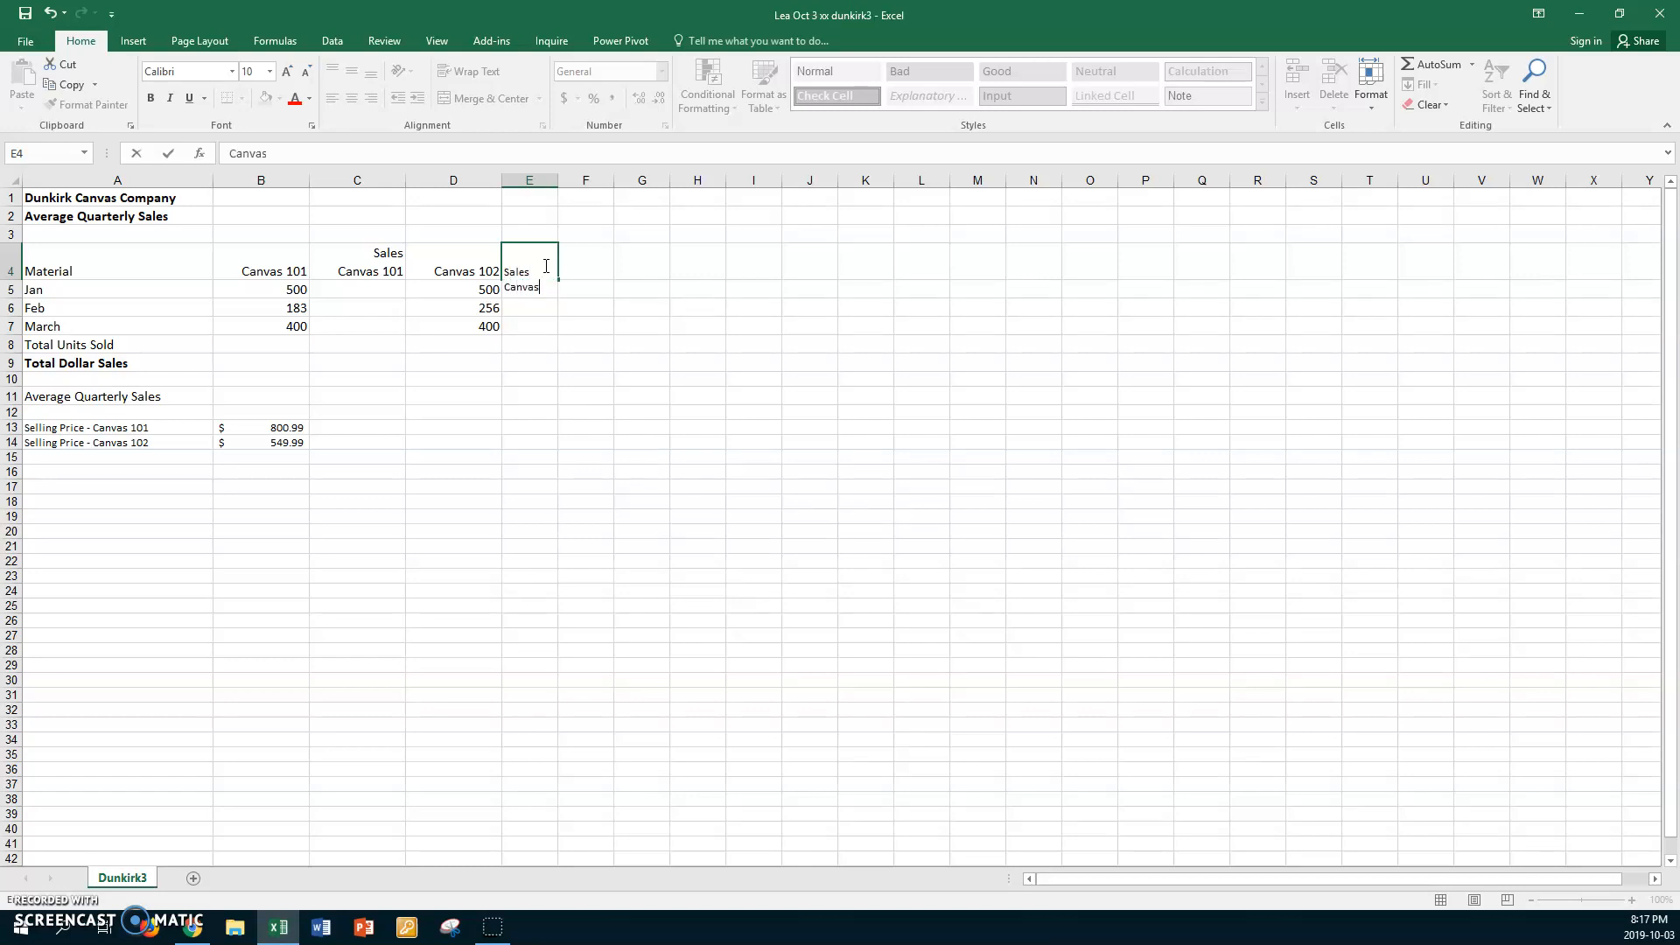
{"action": "type", "text": "02"}
{"action": "key", "text": "Return"}
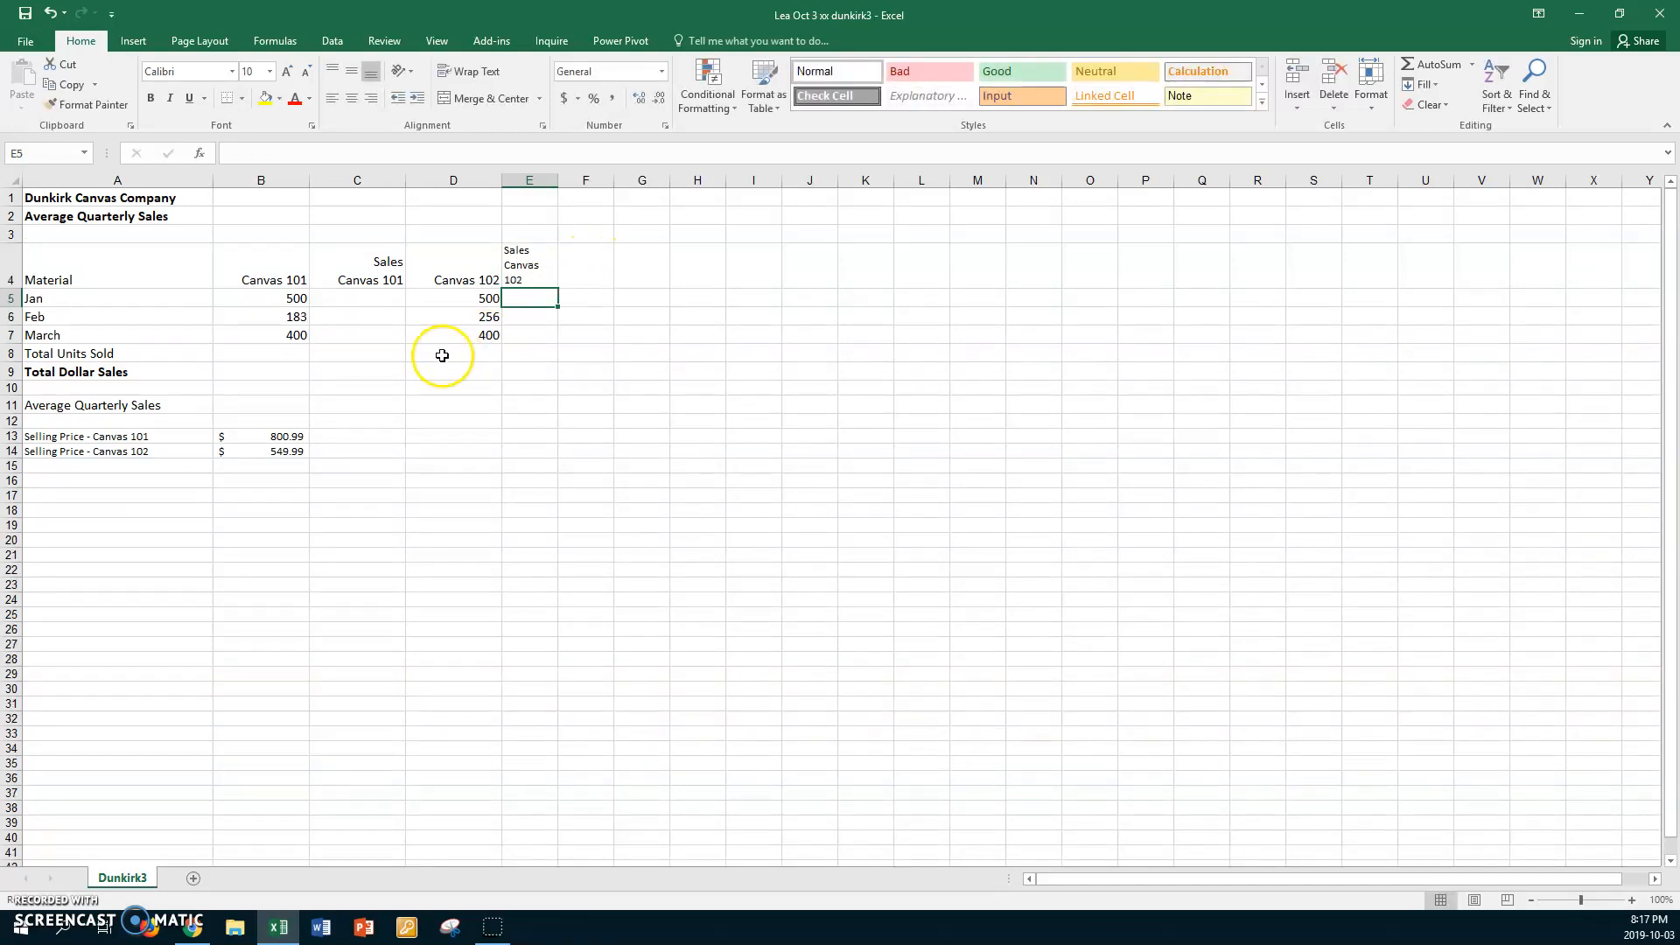
{"action": "left_click_drag", "start_coordinate": [559, 183], "coordinate": [582, 182]}
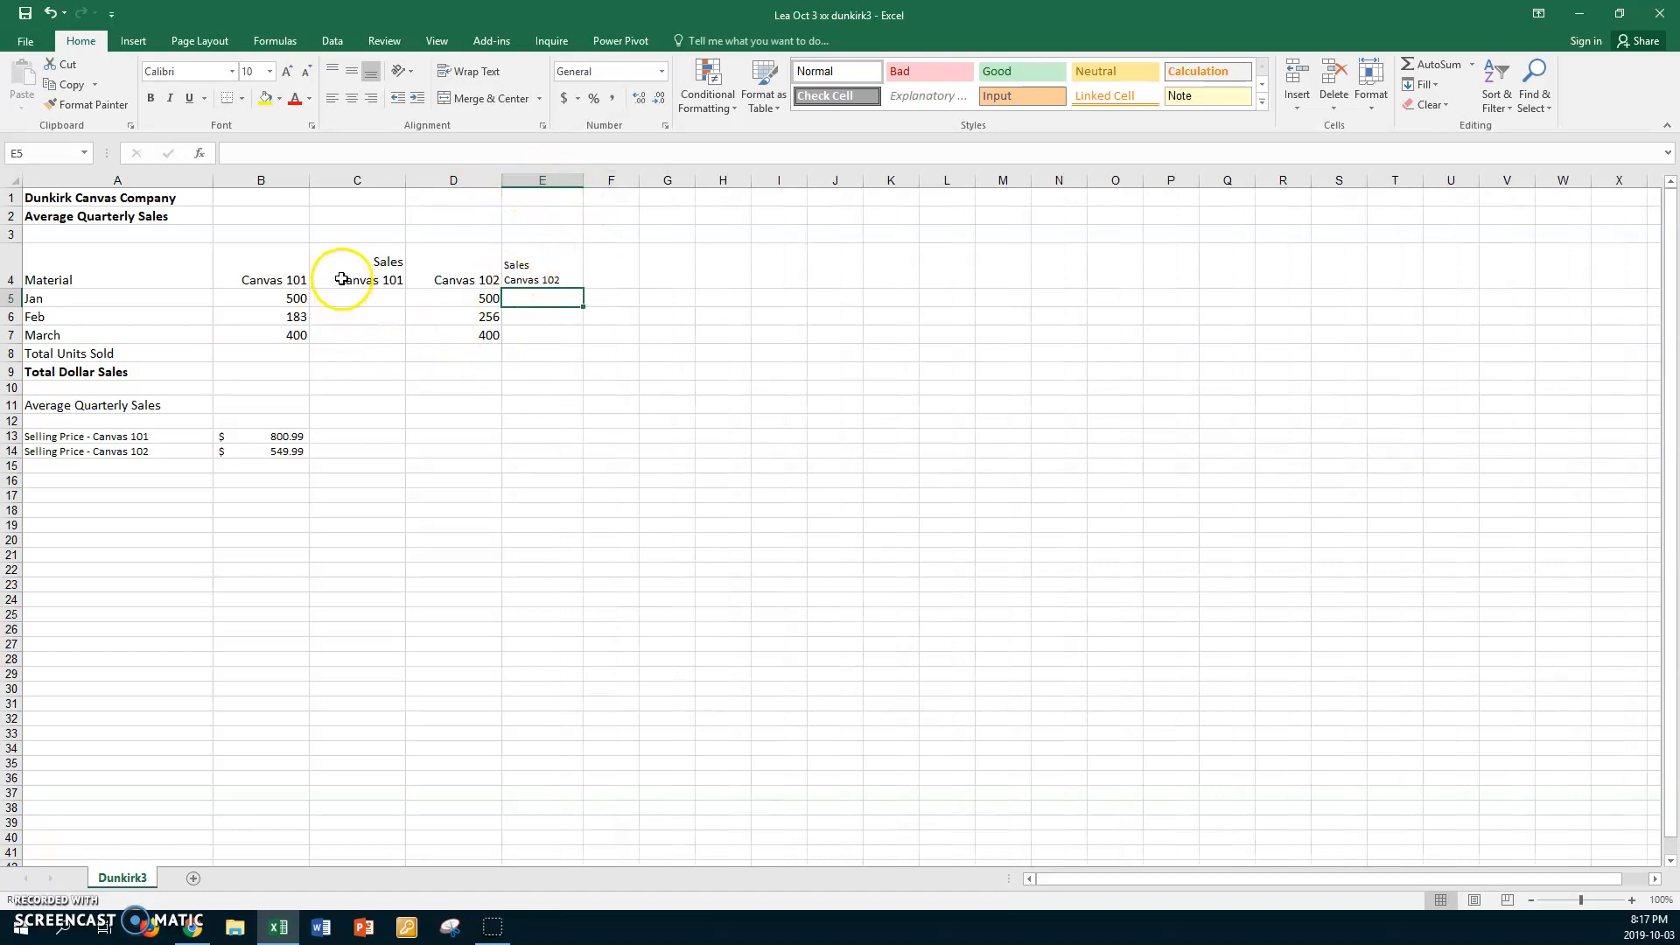
Set the font size of columns E through G to 12
{"action": "left_click", "coordinate": [563, 261]}
{"action": "left_click_drag", "start_coordinate": [555, 179], "coordinate": [653, 177]}
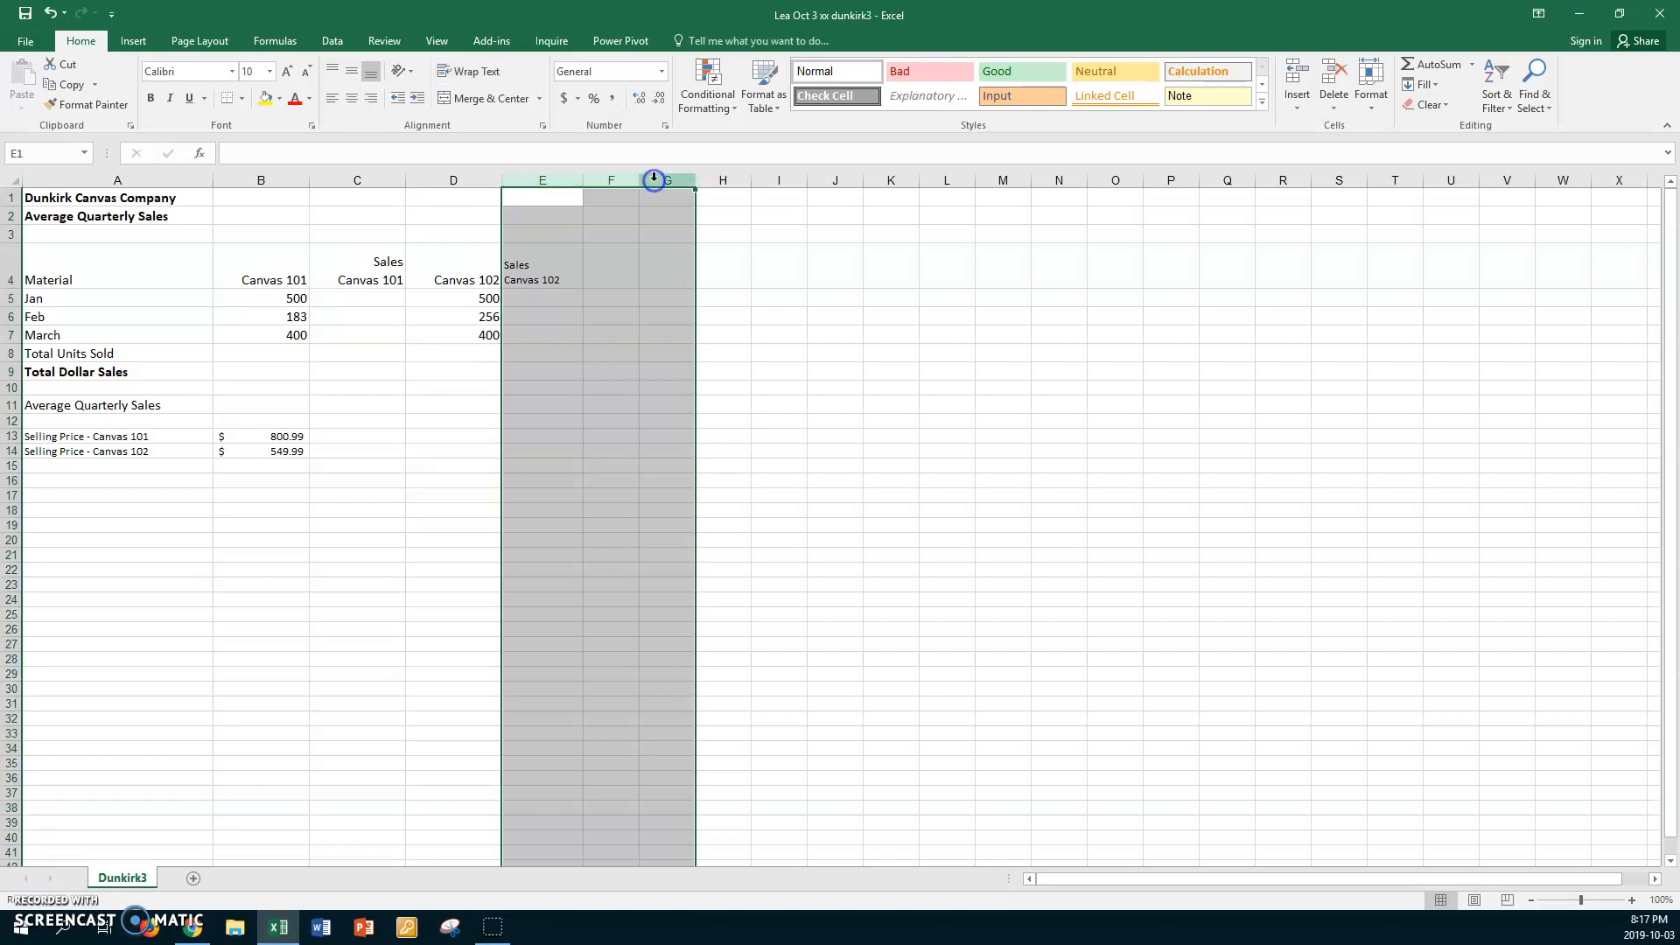
{"action": "left_click", "coordinate": [270, 72]}
{"action": "left_click", "coordinate": [252, 154]}
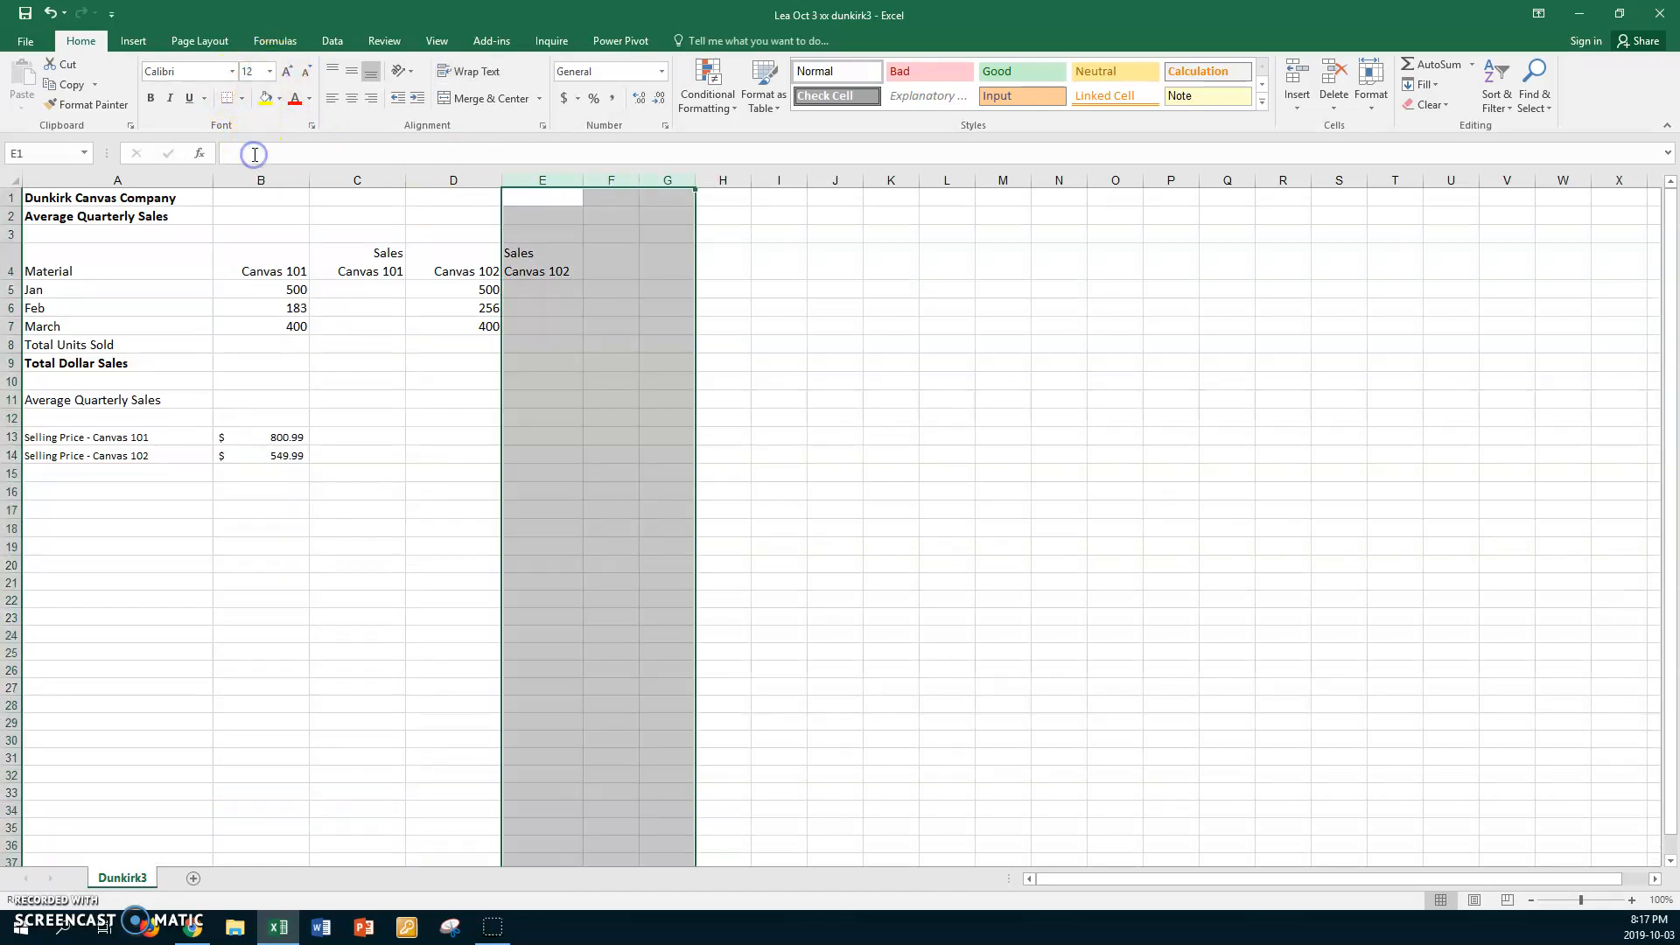
Calculate January's Canvas 101 sales in C5 with the formula =B5*$B$13 and copy it down through C7
{"action": "left_click", "coordinate": [350, 290]}
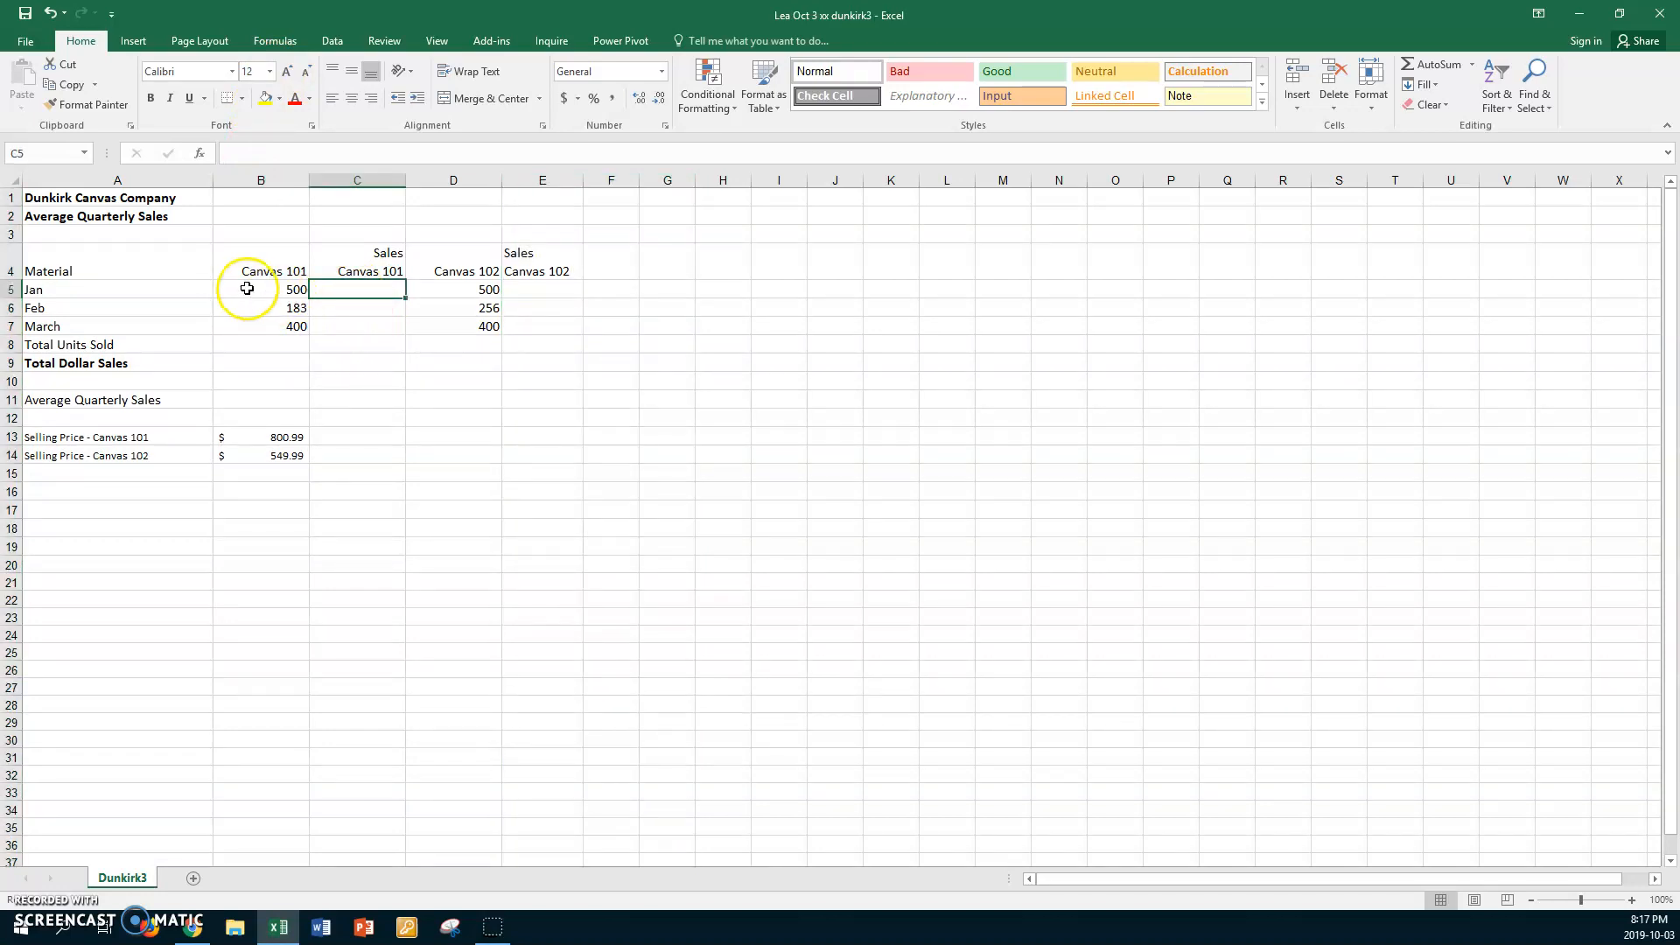
{"action": "left_click", "coordinate": [247, 288]}
{"action": "left_click", "coordinate": [247, 305]}
{"action": "left_click", "coordinate": [250, 325]}
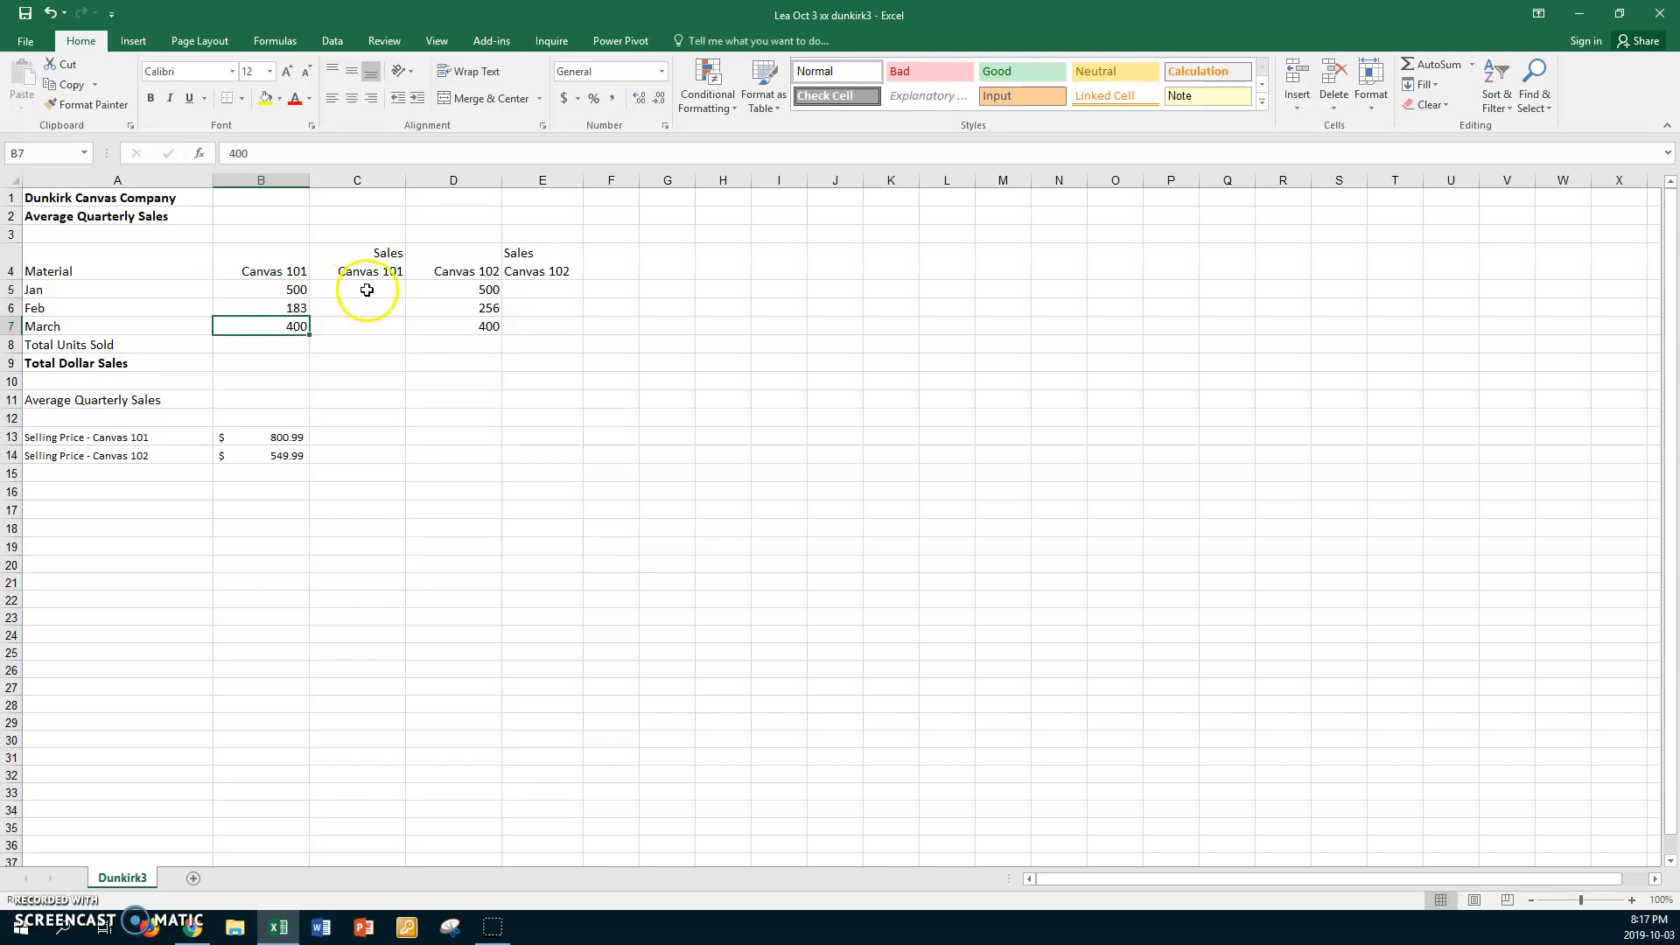
{"action": "left_click", "coordinate": [367, 289]}
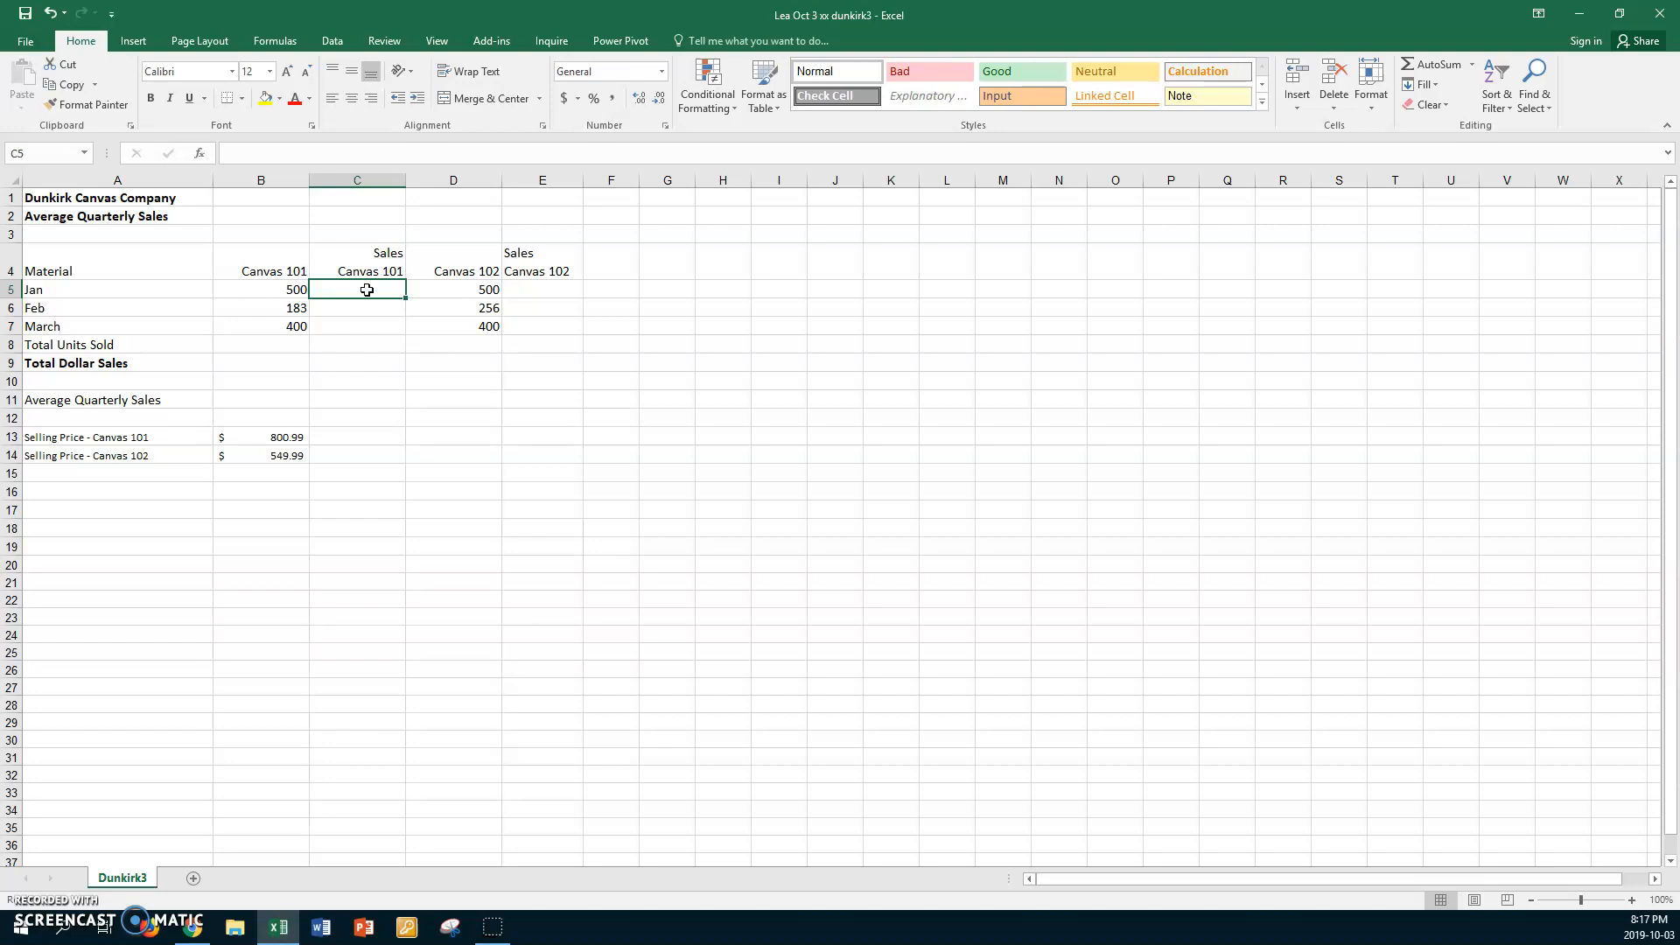
{"action": "type", "text": "="}
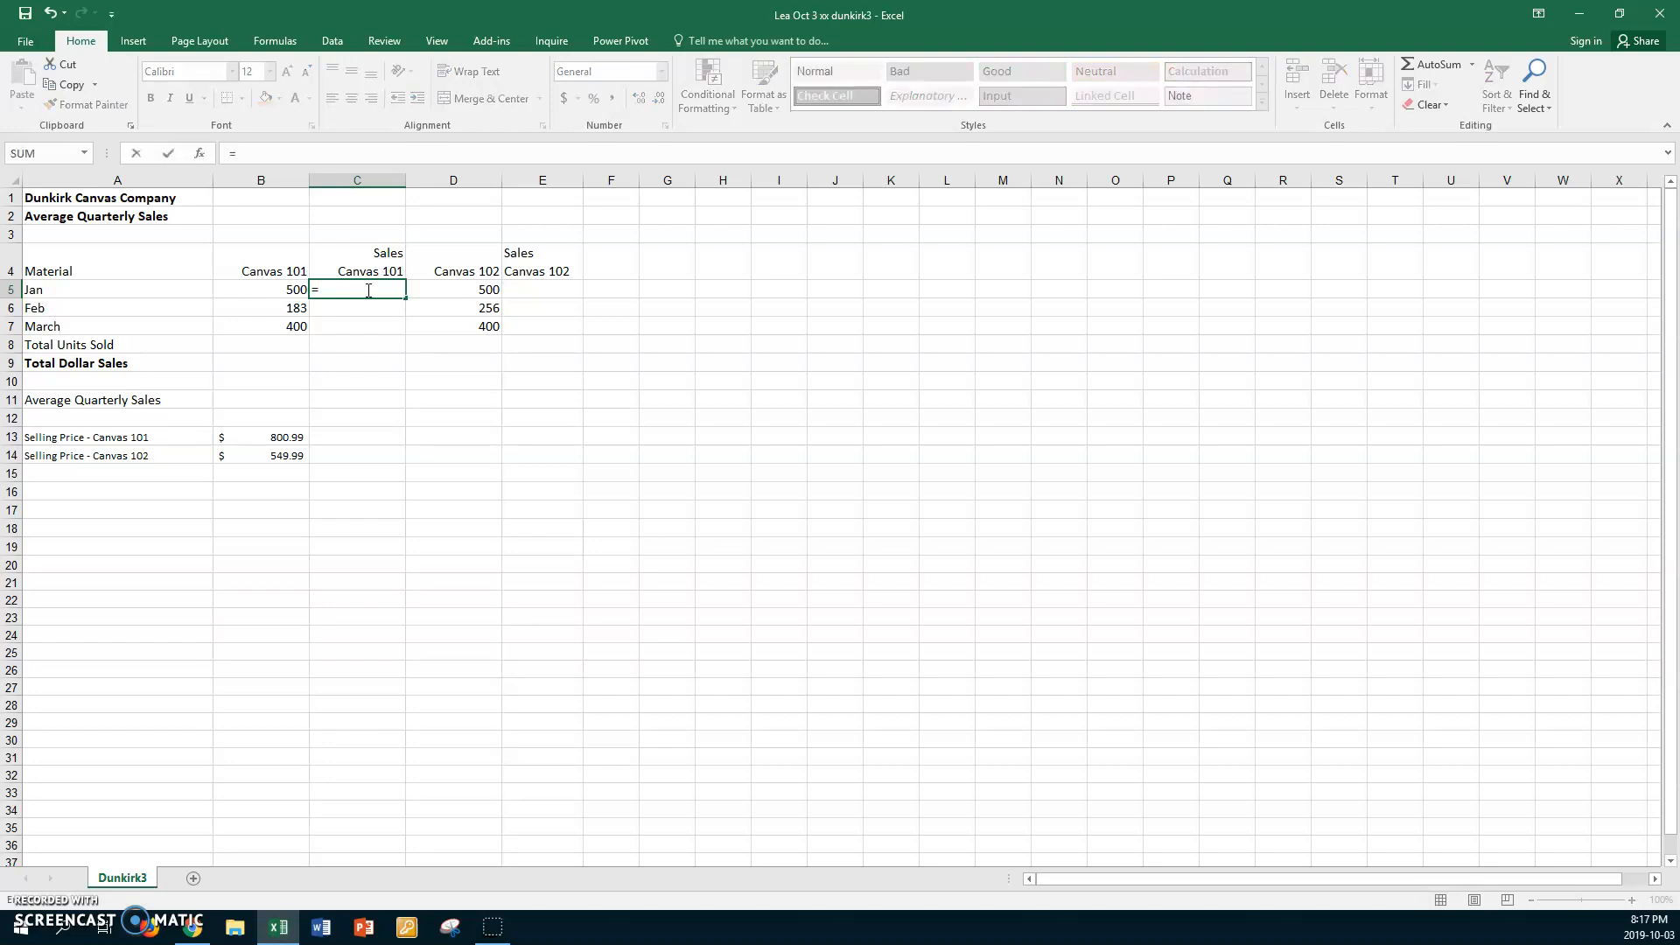
{"action": "left_click", "coordinate": [268, 289]}
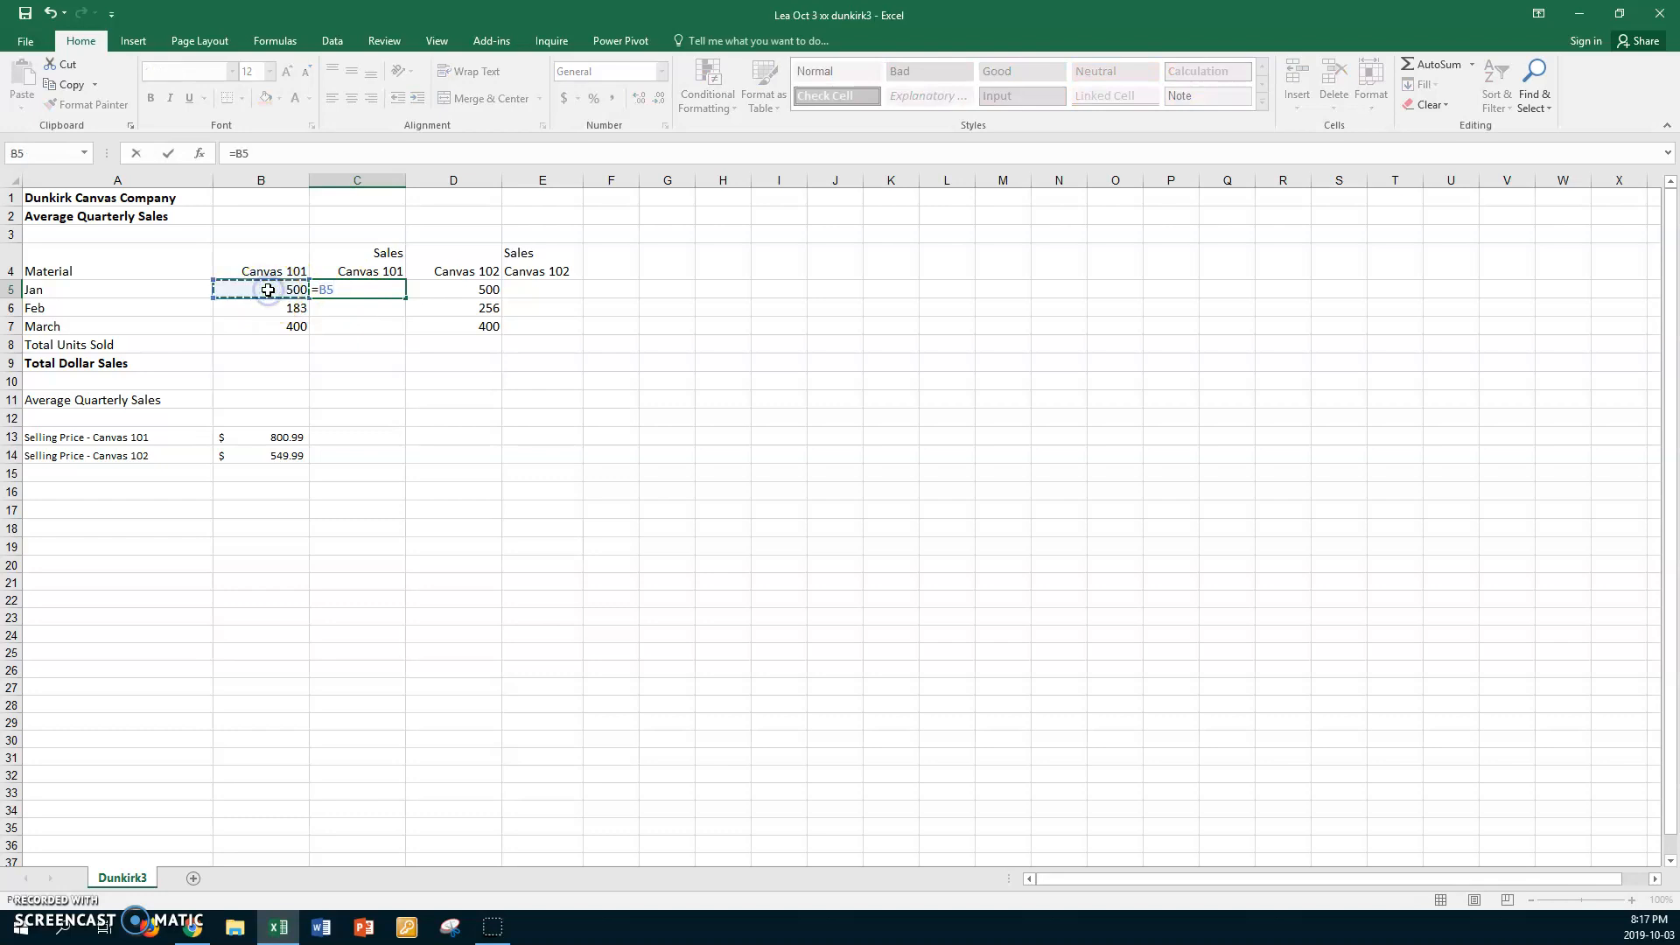
{"action": "type", "text": "*"}
{"action": "left_click", "coordinate": [250, 436]}
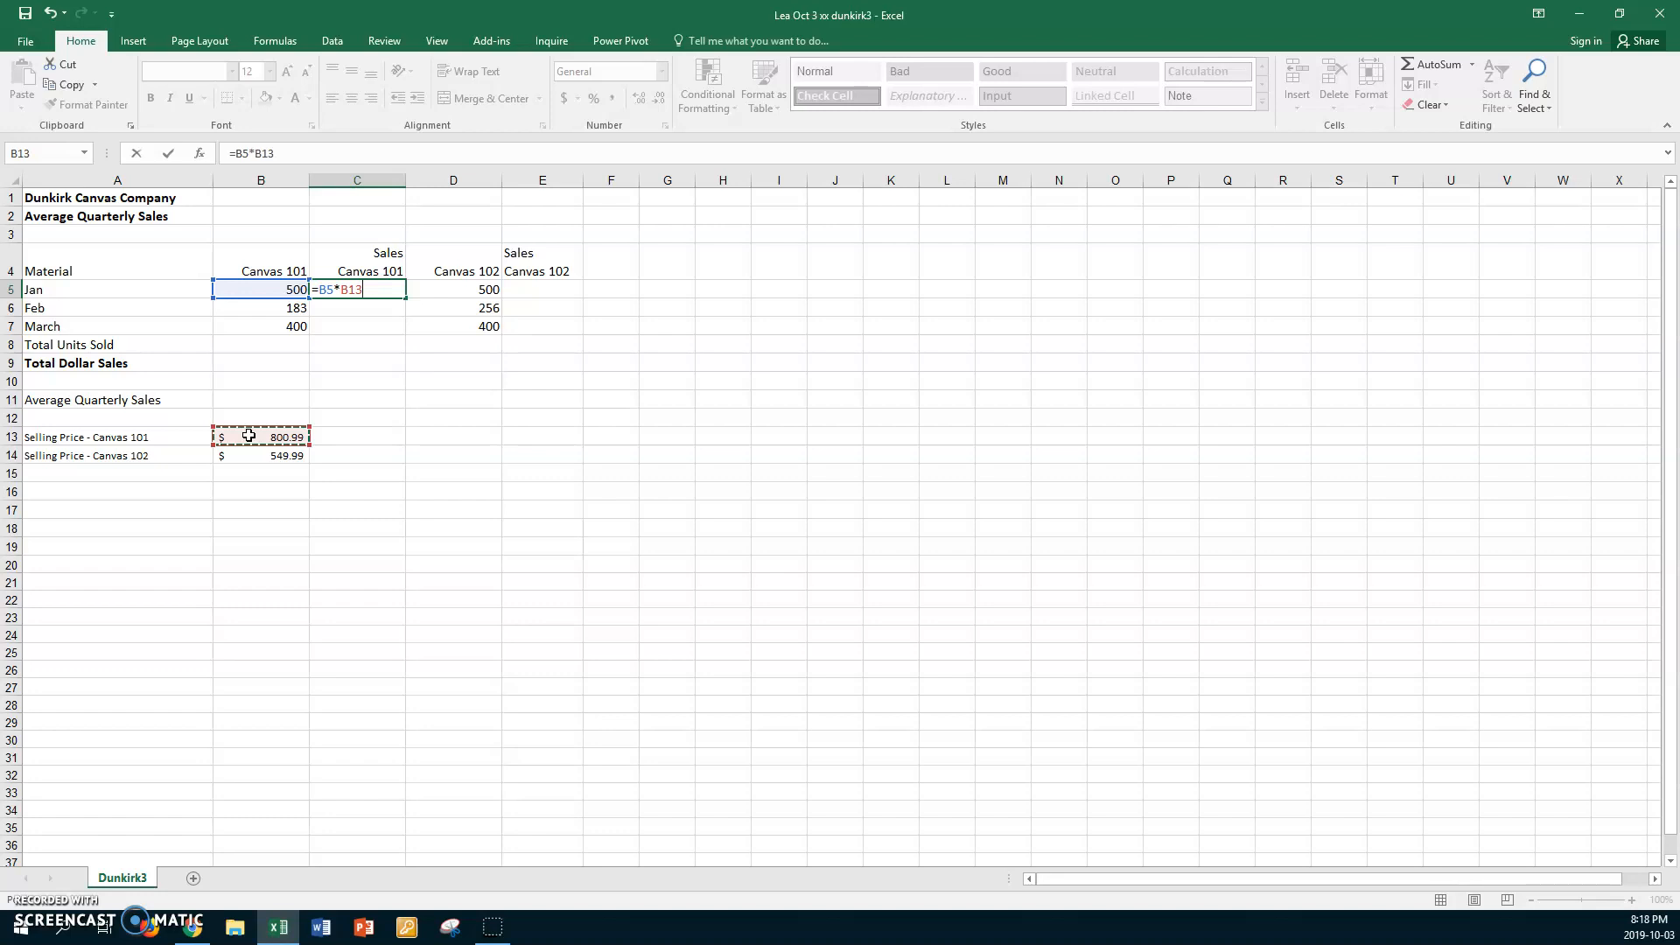
{"action": "key", "text": "F4"}
{"action": "key", "text": "Return"}
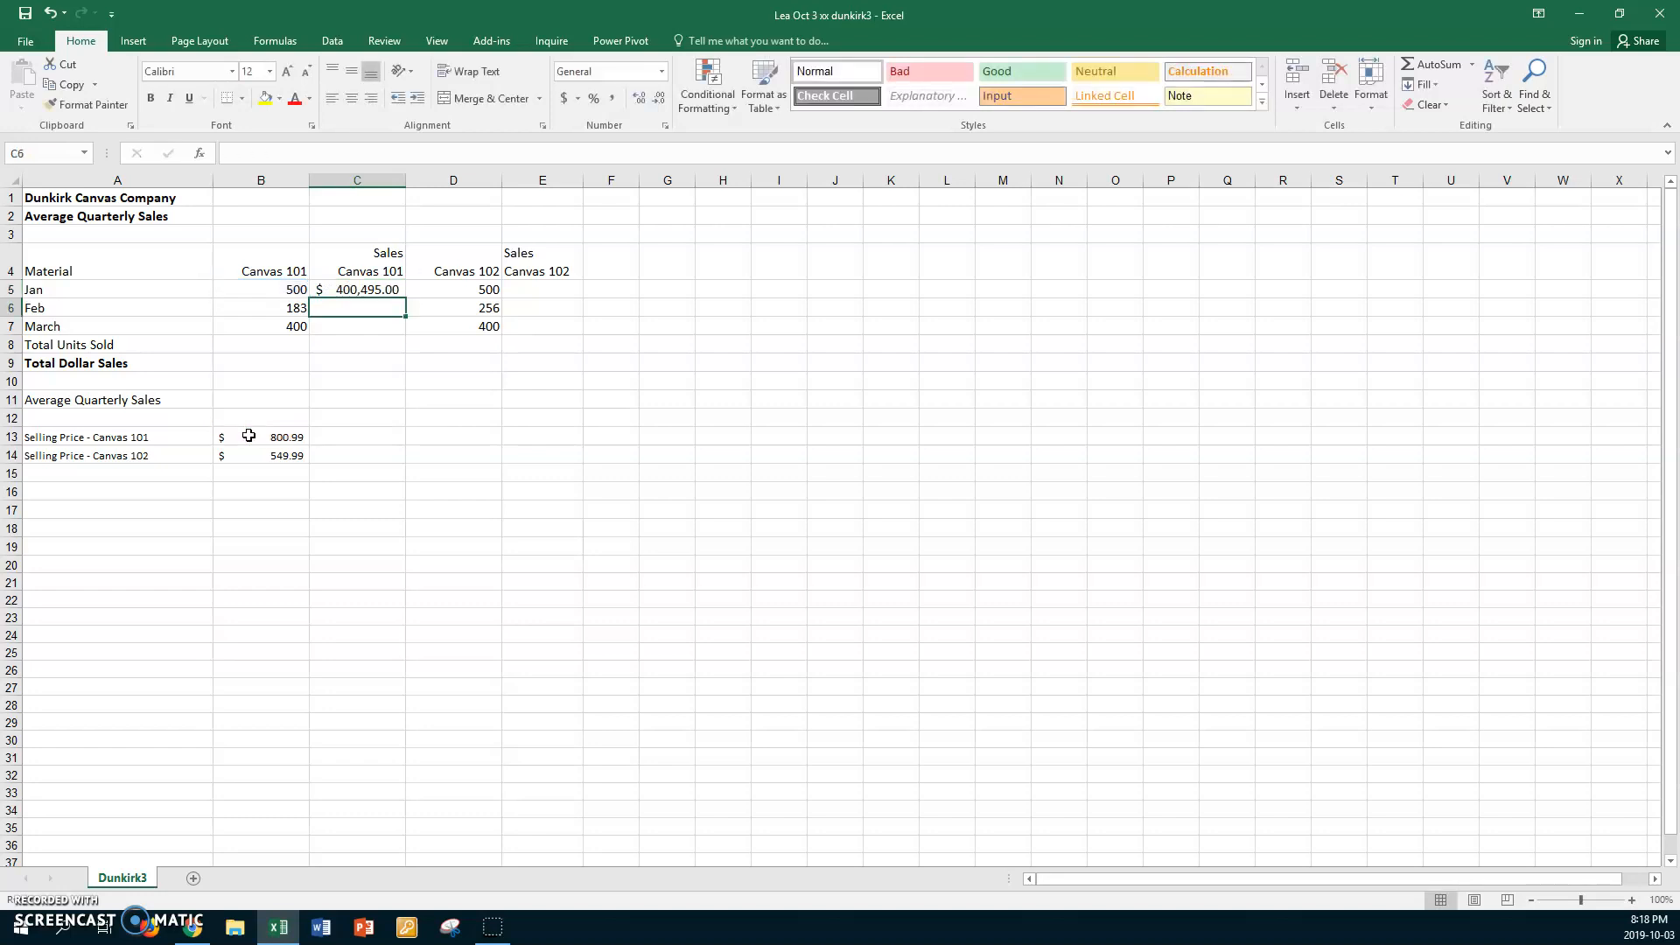
{"action": "left_click", "coordinate": [385, 290]}
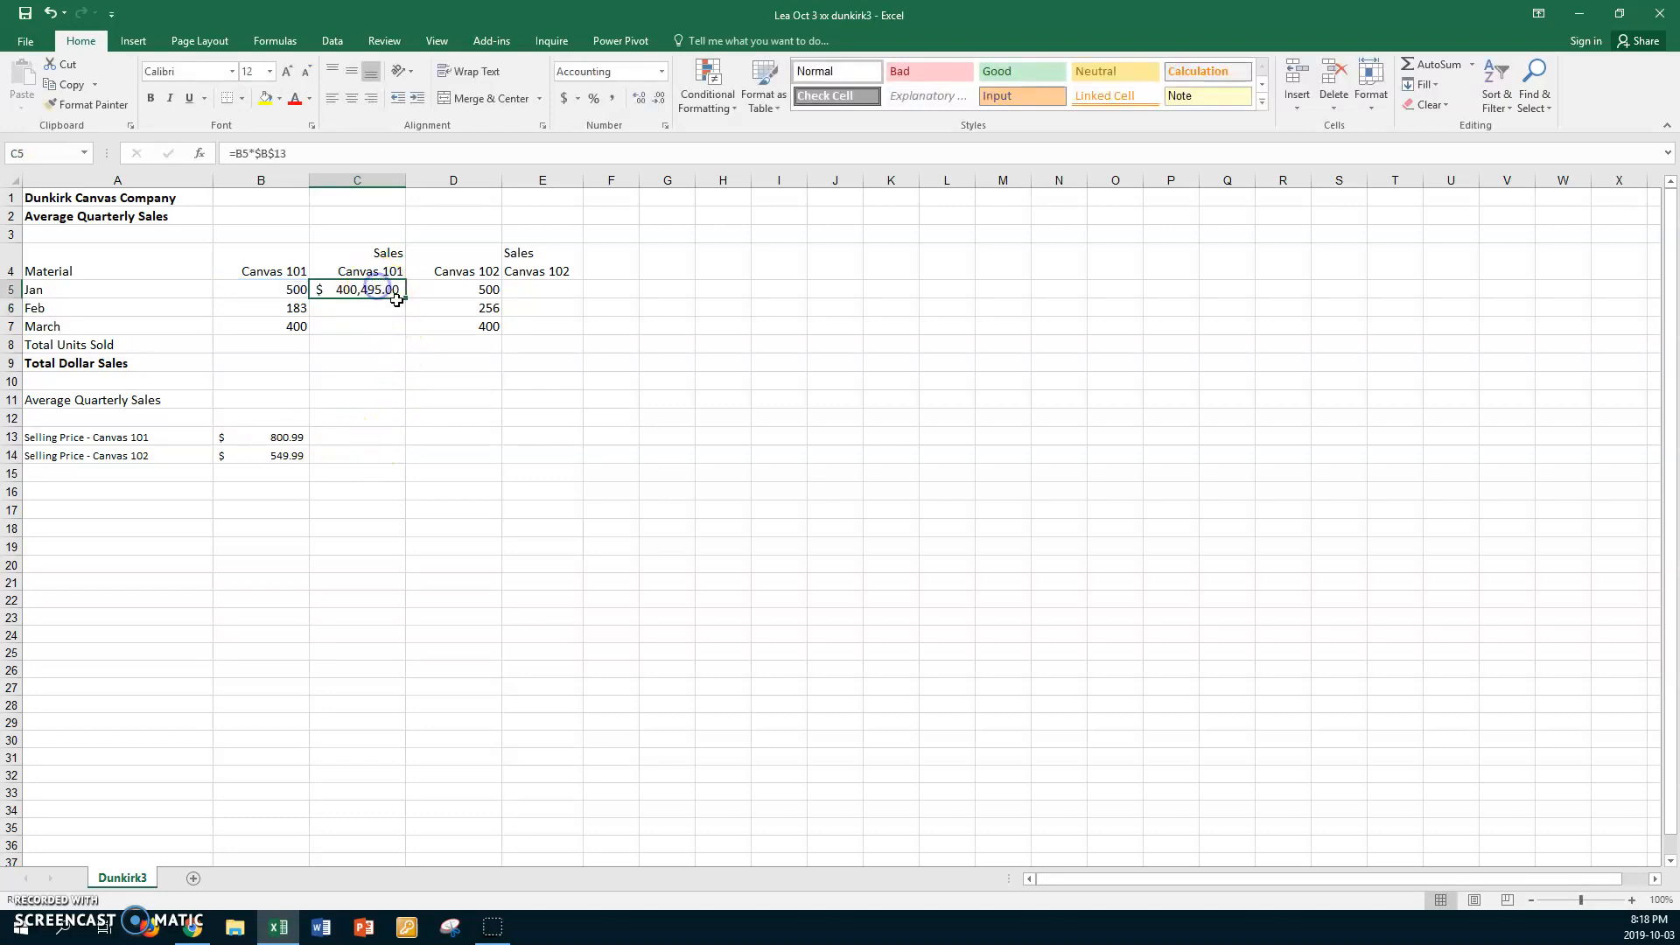
{"action": "left_click_drag", "start_coordinate": [404, 297], "coordinate": [397, 336]}
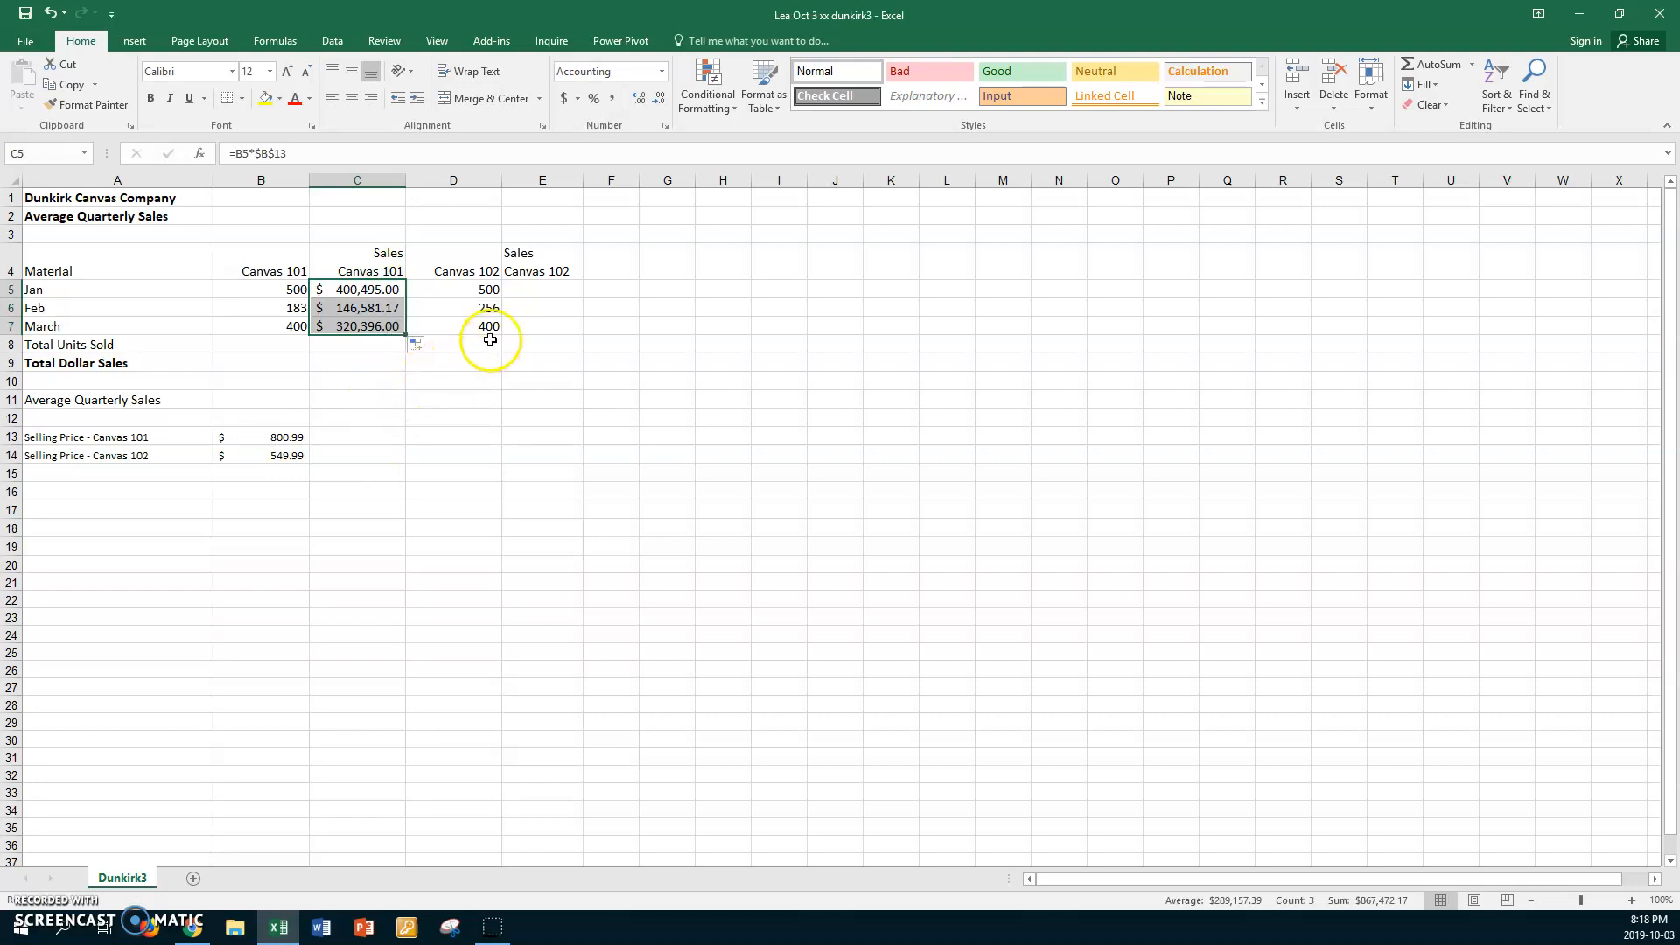
Calculate January's Canvas 102 sales in E5 with the formula =D5*$B$14
{"action": "left_click", "coordinate": [525, 287]}
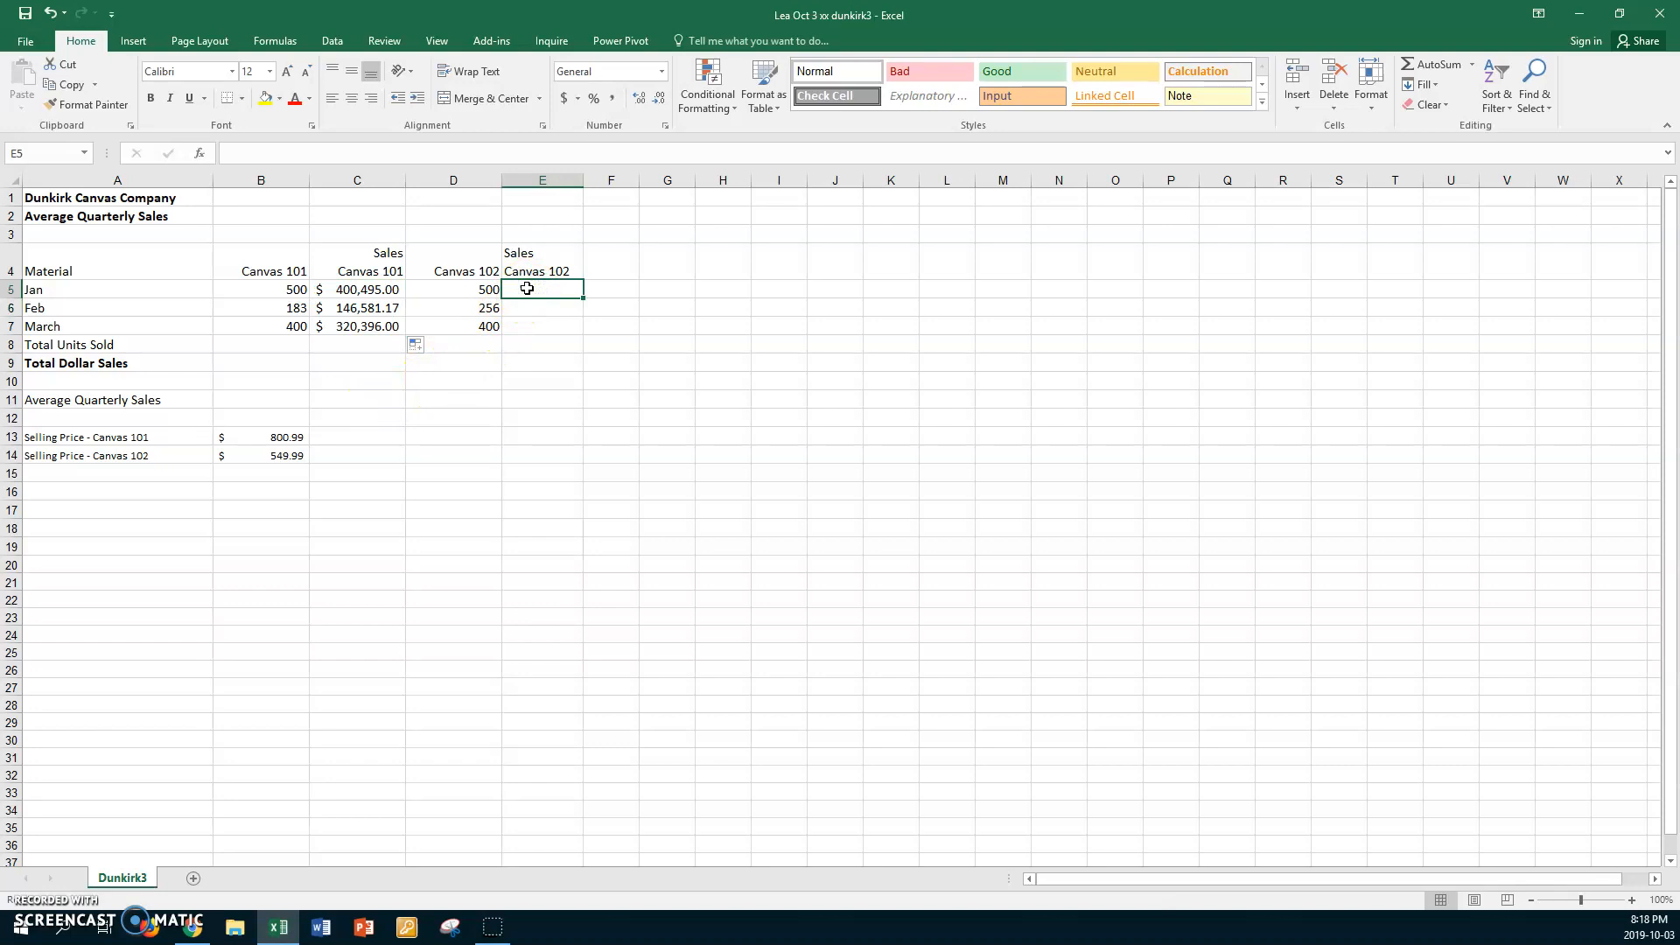
{"action": "type", "text": "="}
{"action": "left_click", "coordinate": [465, 290]}
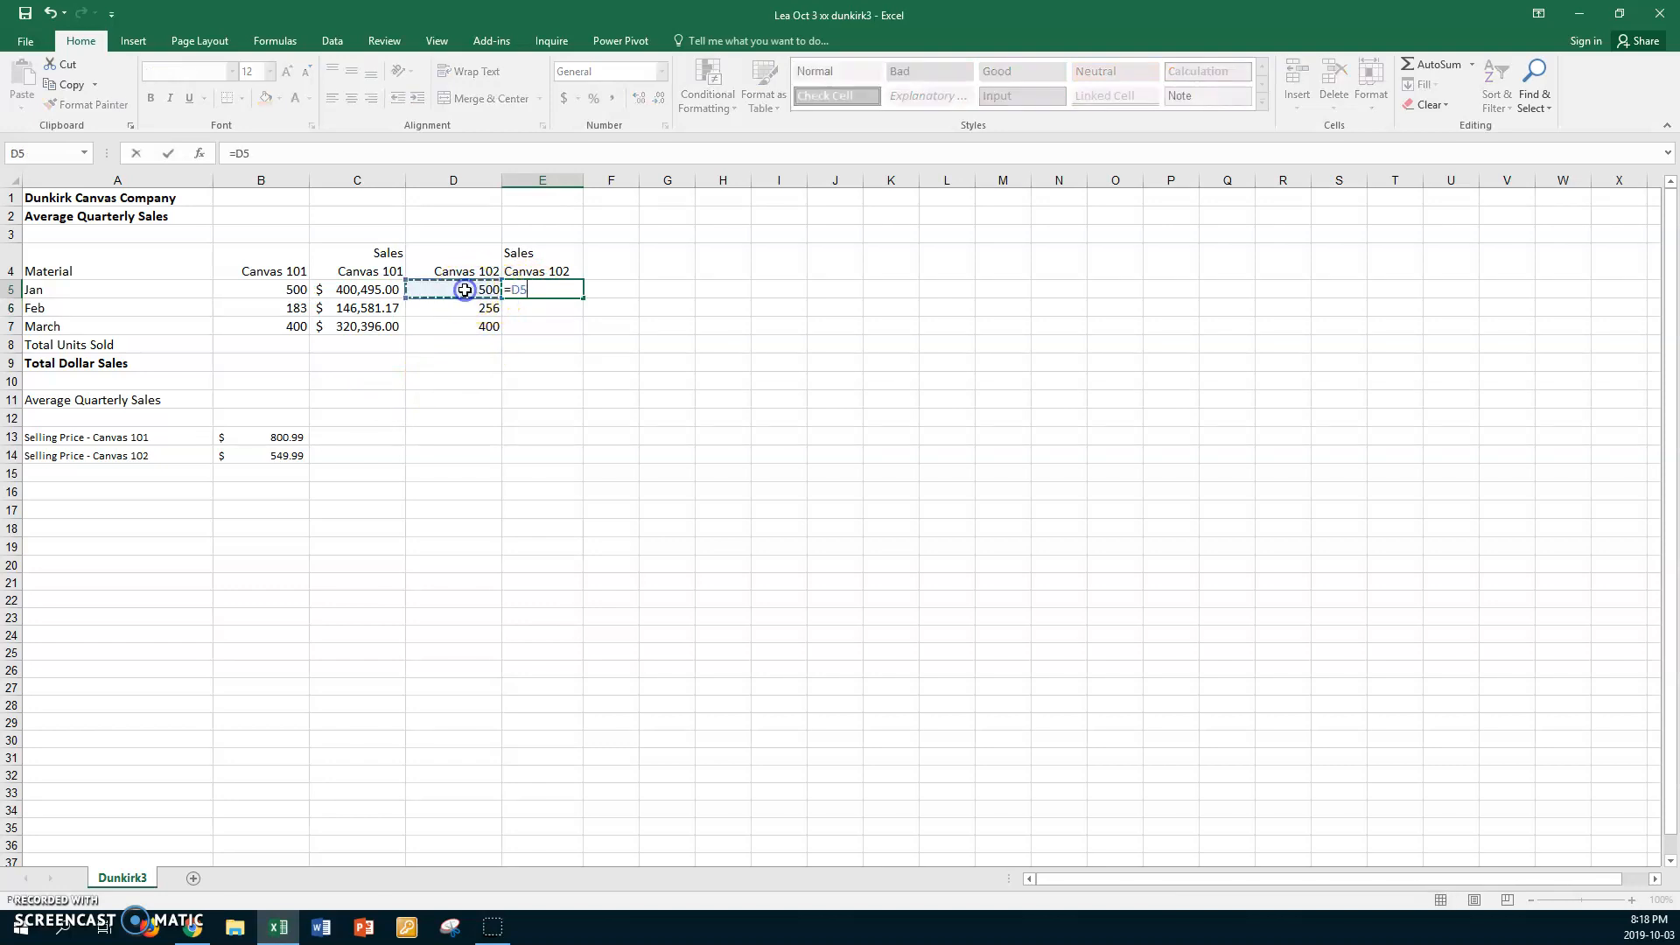
{"action": "type", "text": "*"}
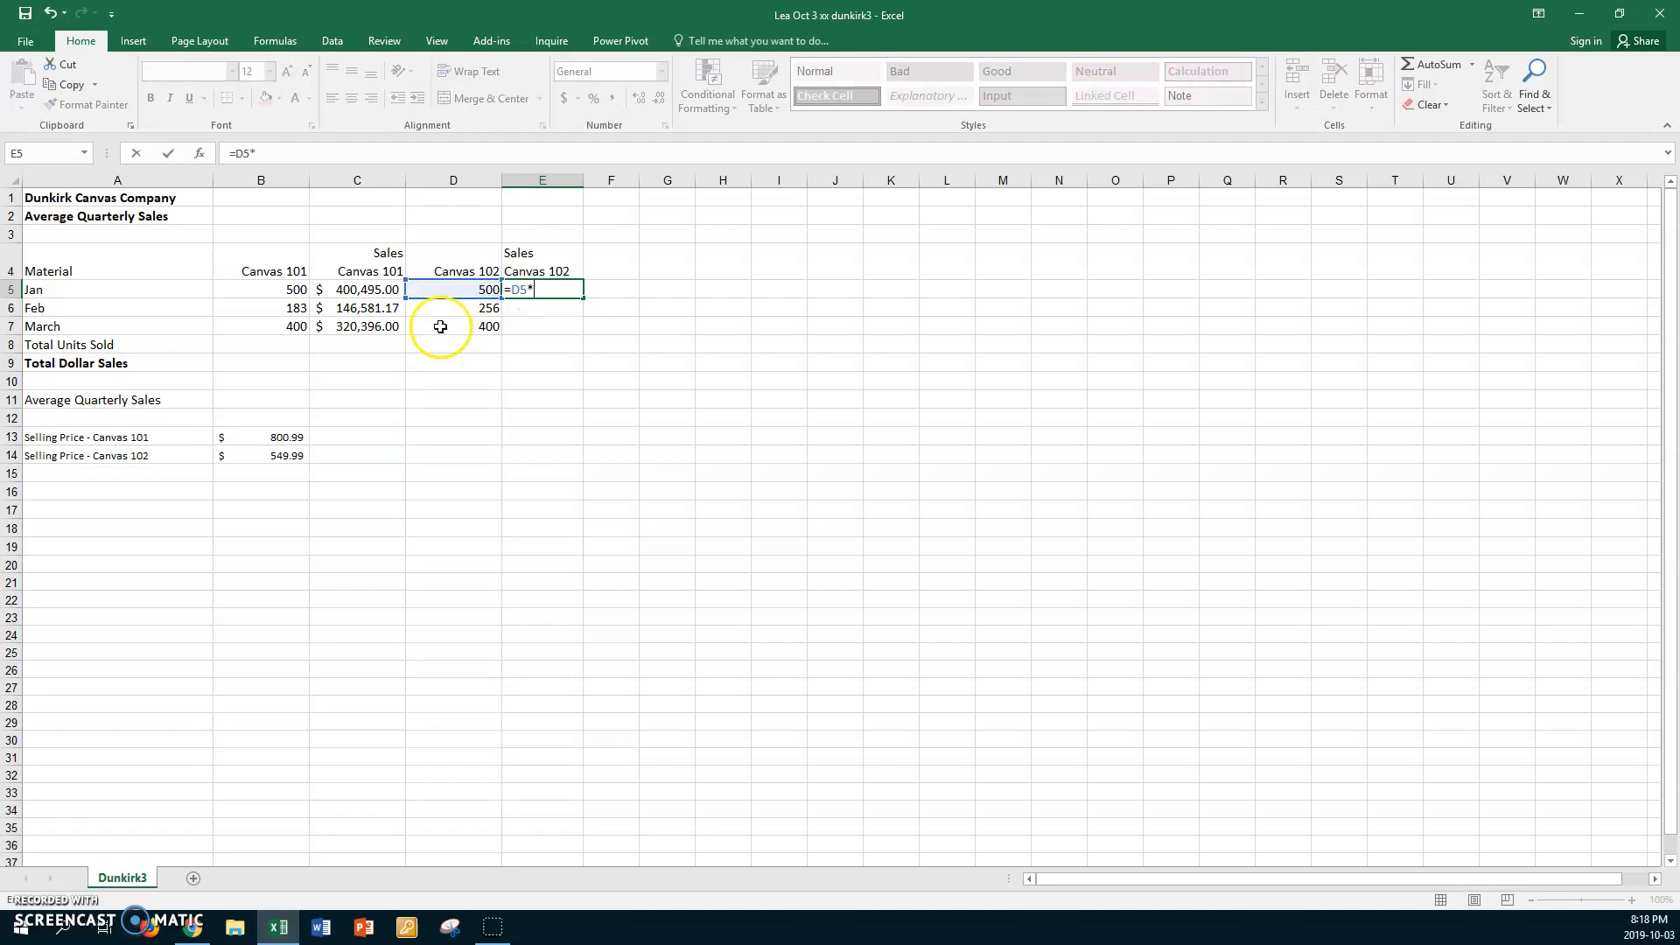
{"action": "left_click", "coordinate": [282, 455]}
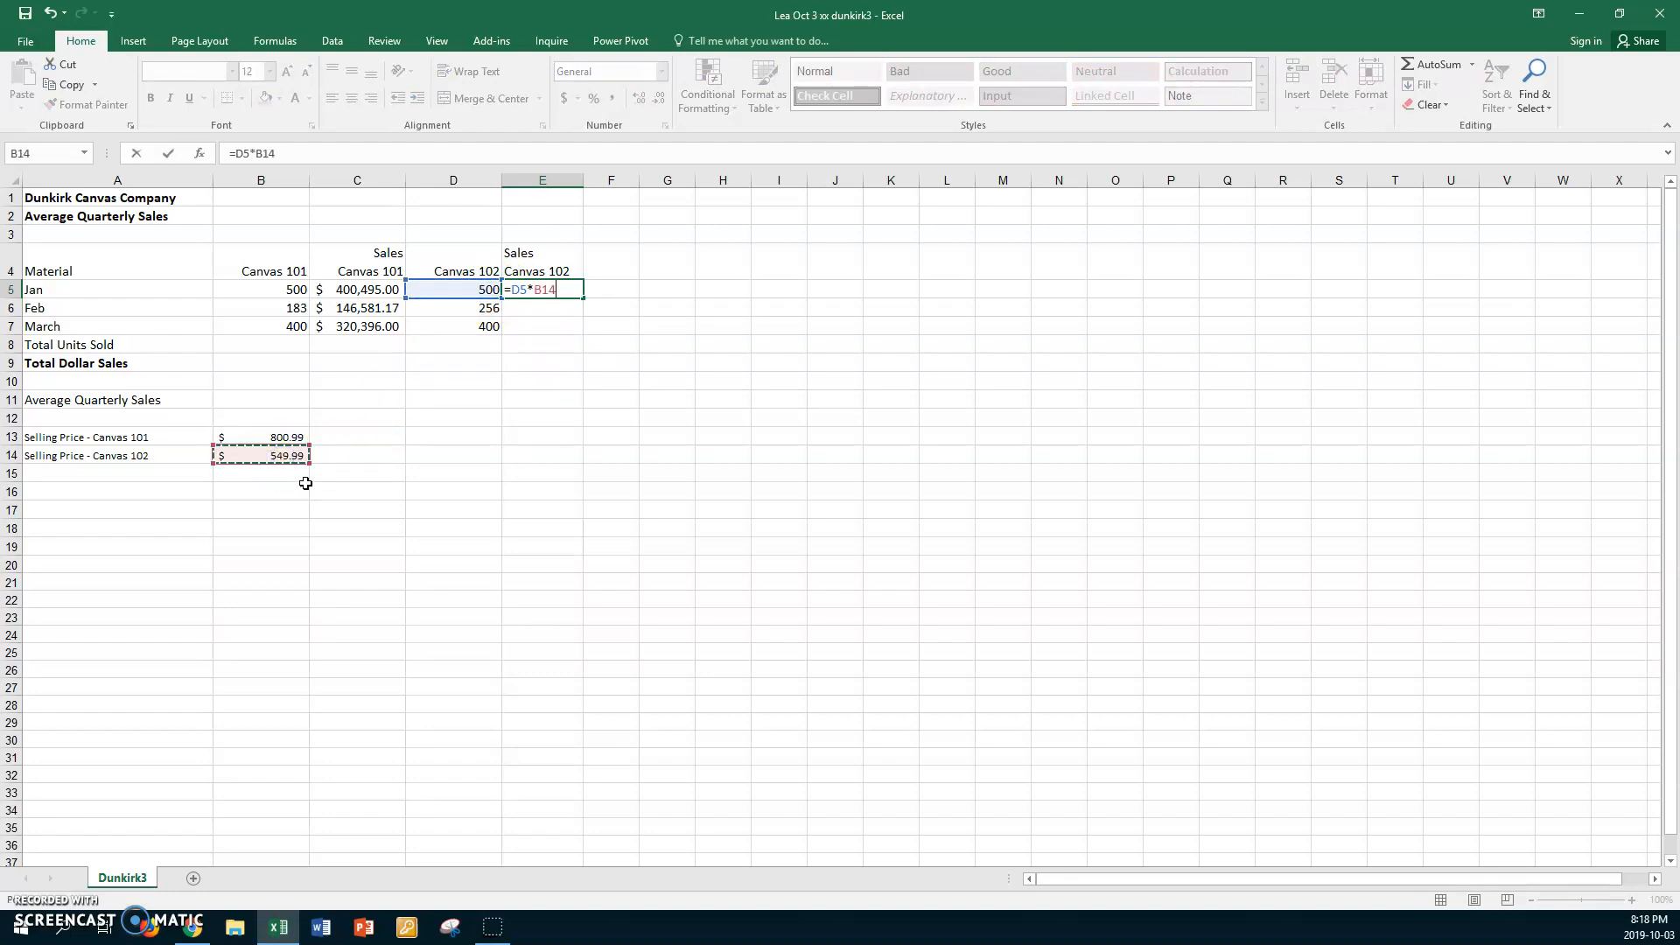
{"action": "key", "text": "F4"}
{"action": "key", "text": "Return"}
Auto-fit the width of column E and copy the E5 formula down through E7
{"action": "double_click", "coordinate": [581, 181]}
{"action": "left_click", "coordinate": [555, 289]}
{"action": "left_click_drag", "start_coordinate": [587, 299], "coordinate": [585, 326]}
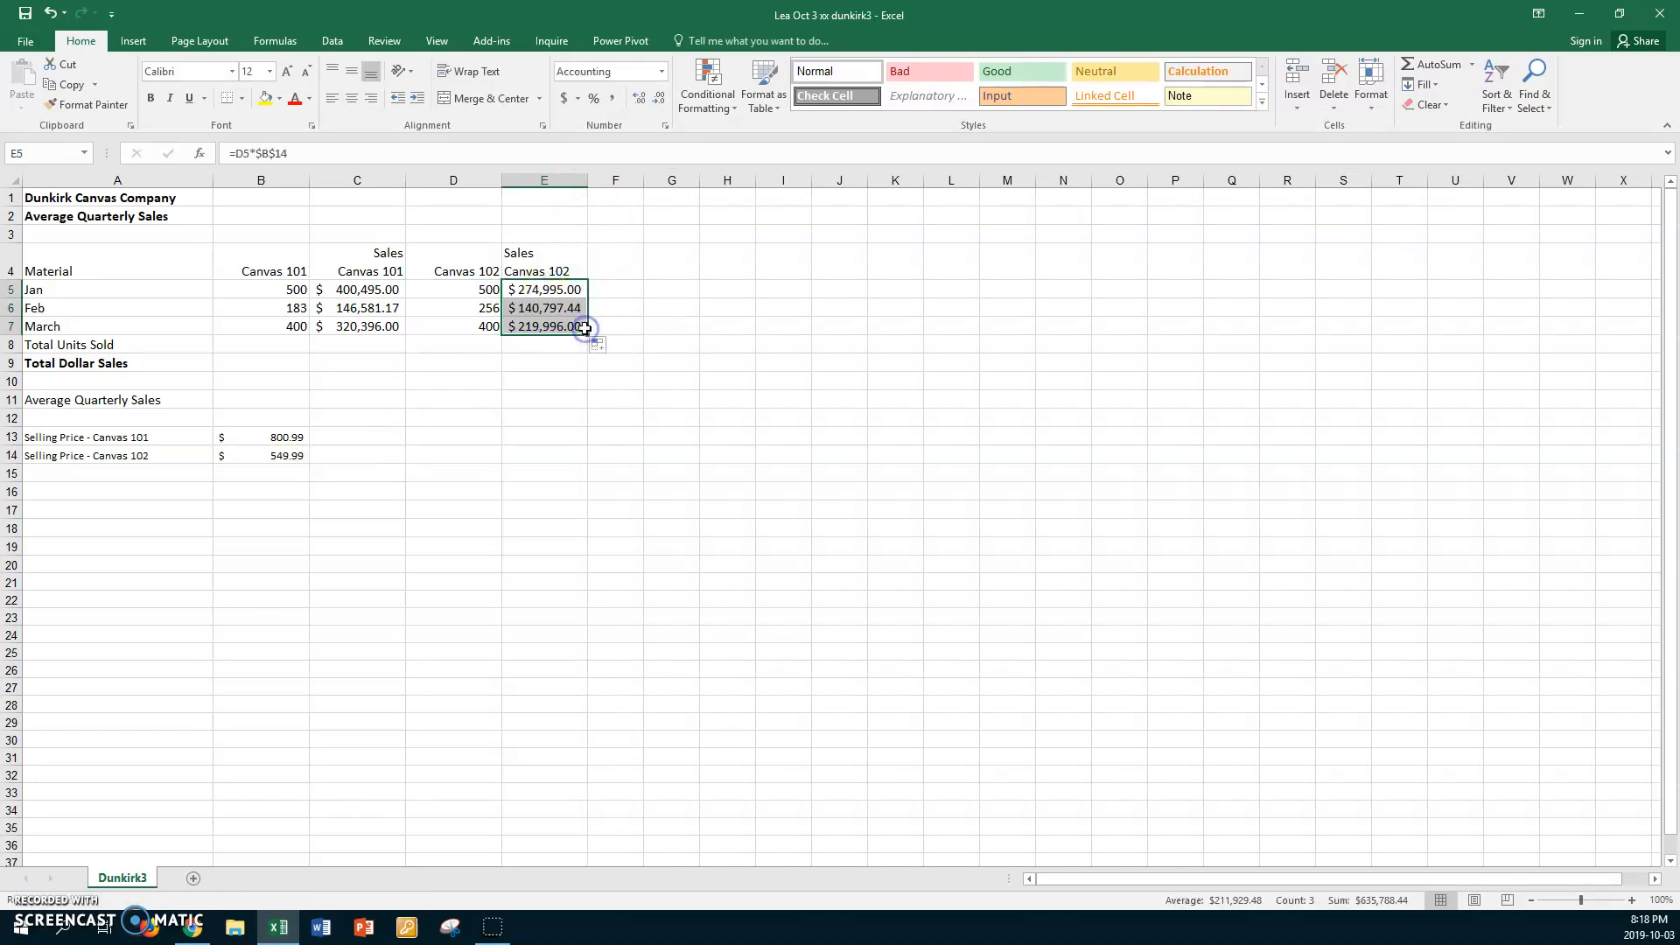
Total the units sold with =SUM(B5:B7) in B8 and =SUM(D5:D7) in D8
{"action": "left_click", "coordinate": [380, 346]}
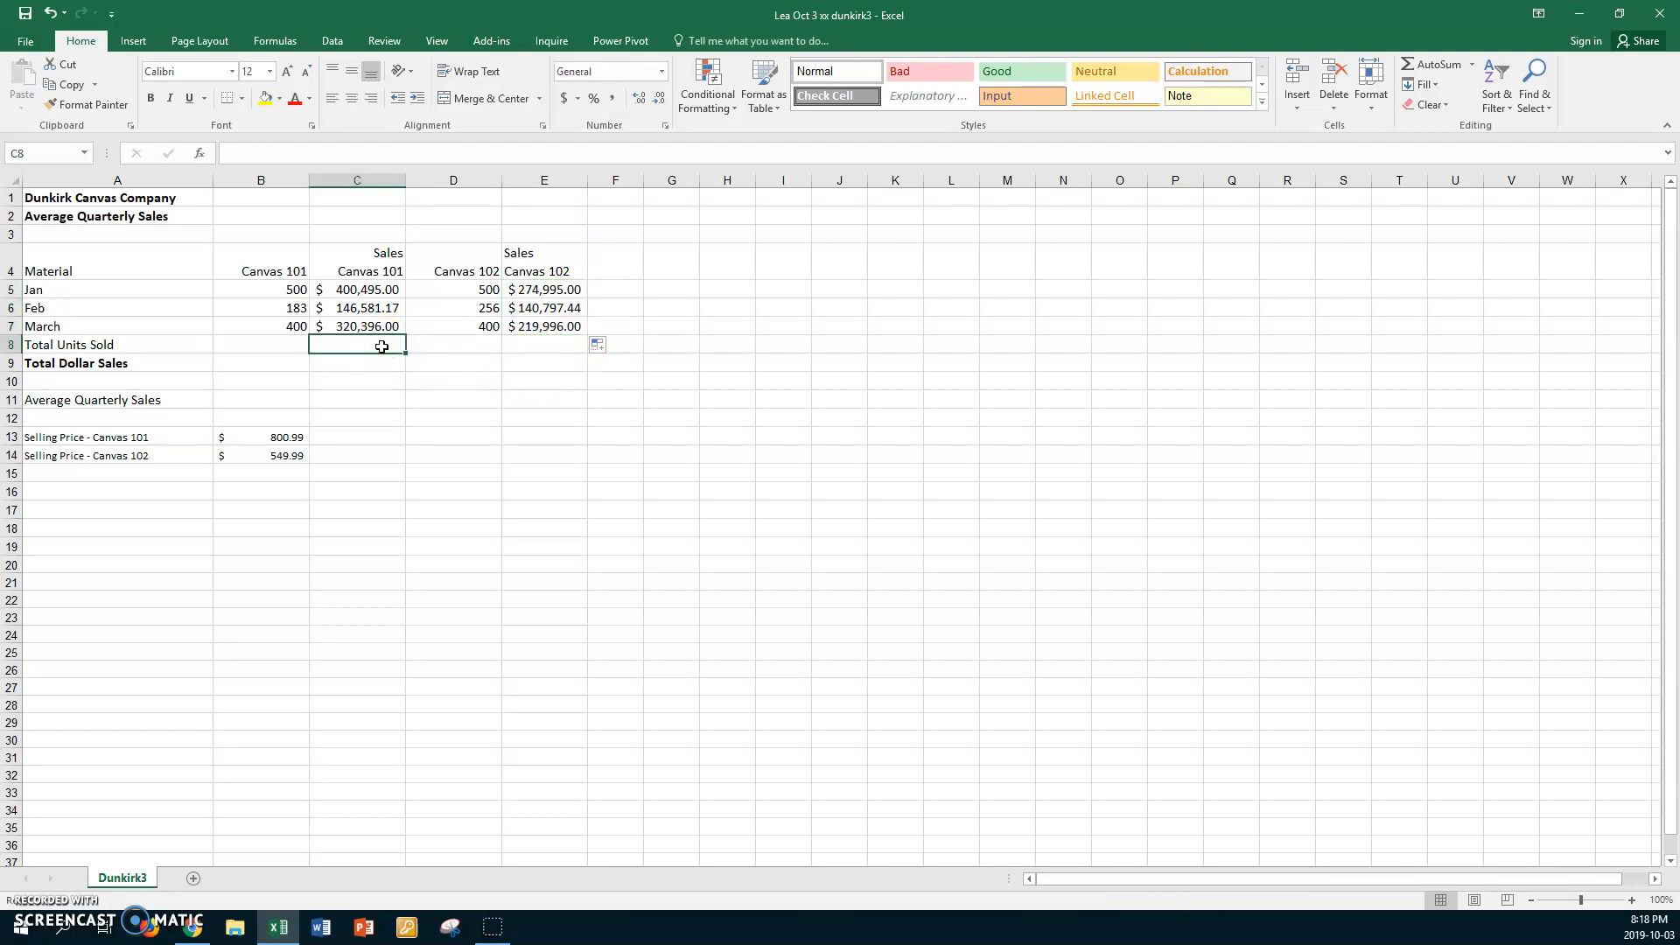
{"action": "left_click", "coordinate": [254, 344]}
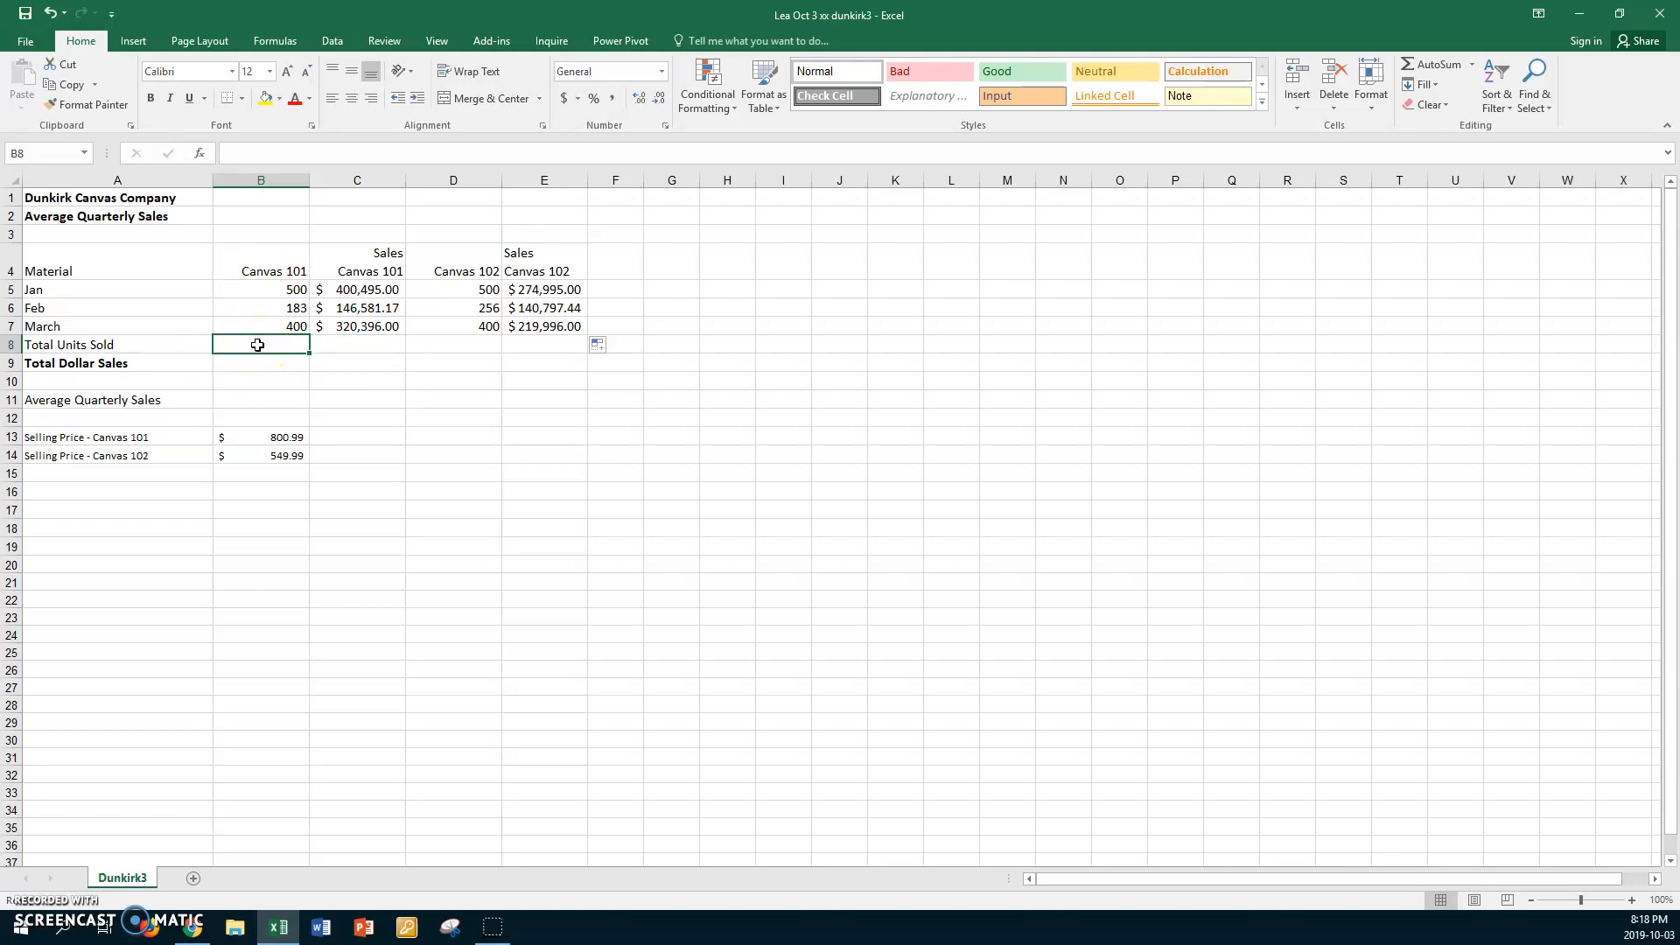
{"action": "key", "text": "alt+equal"}
{"action": "key", "text": "Return"}
{"action": "left_click", "coordinate": [257, 345]}
{"action": "left_click", "coordinate": [456, 346]}
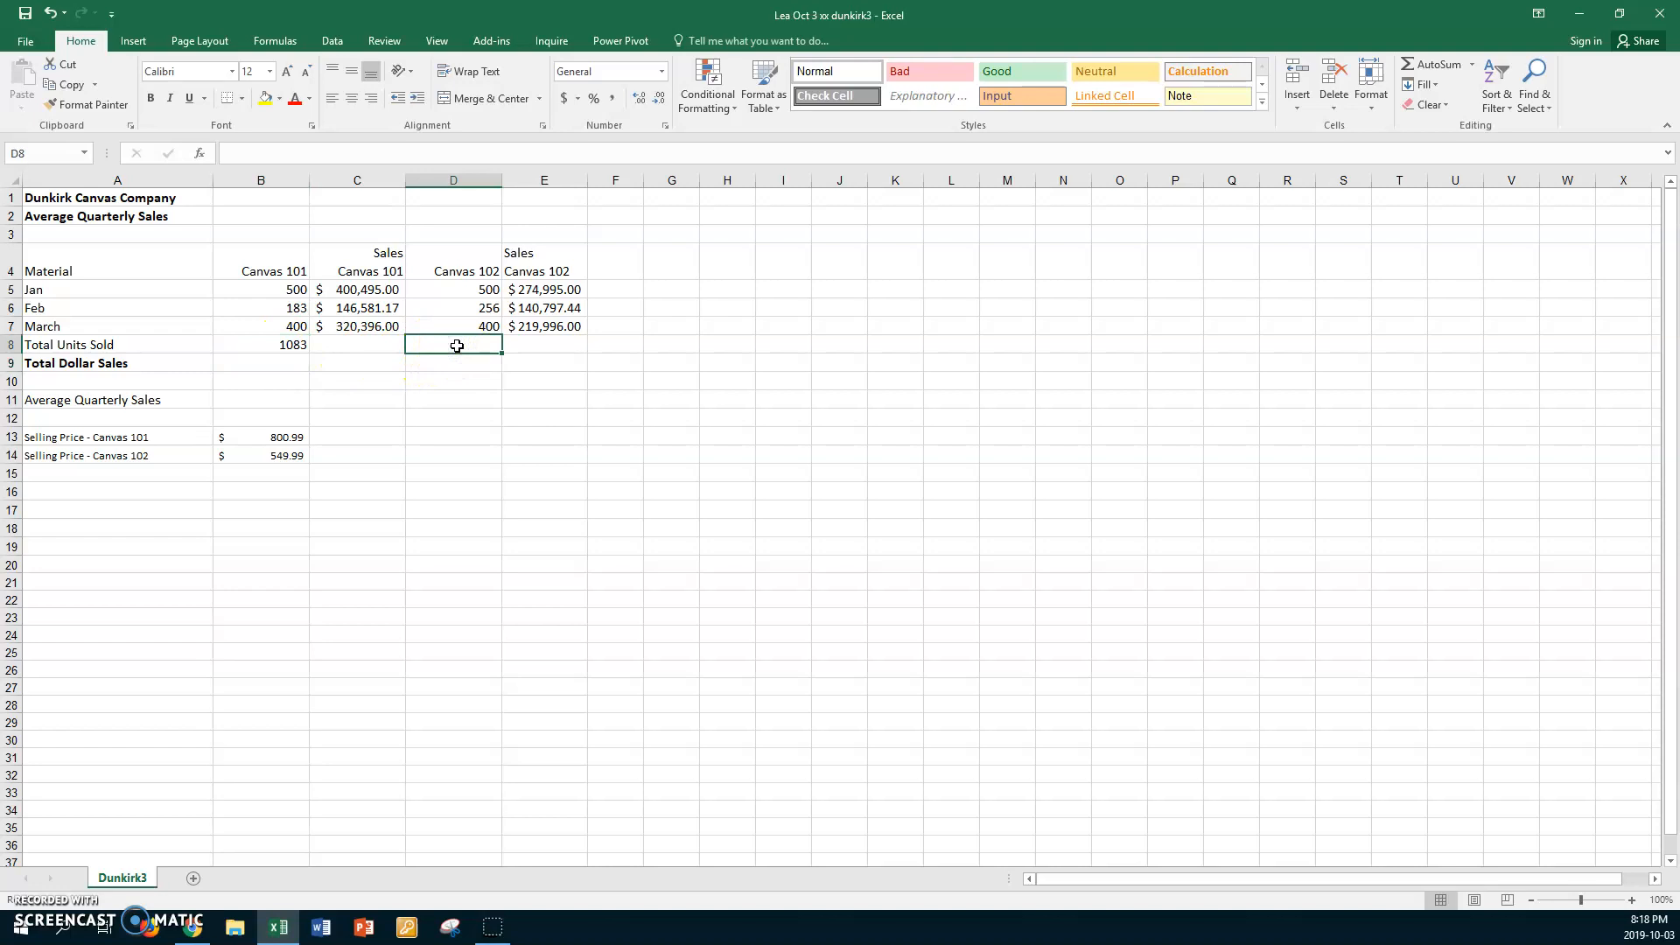
{"action": "key", "text": "alt+equal"}
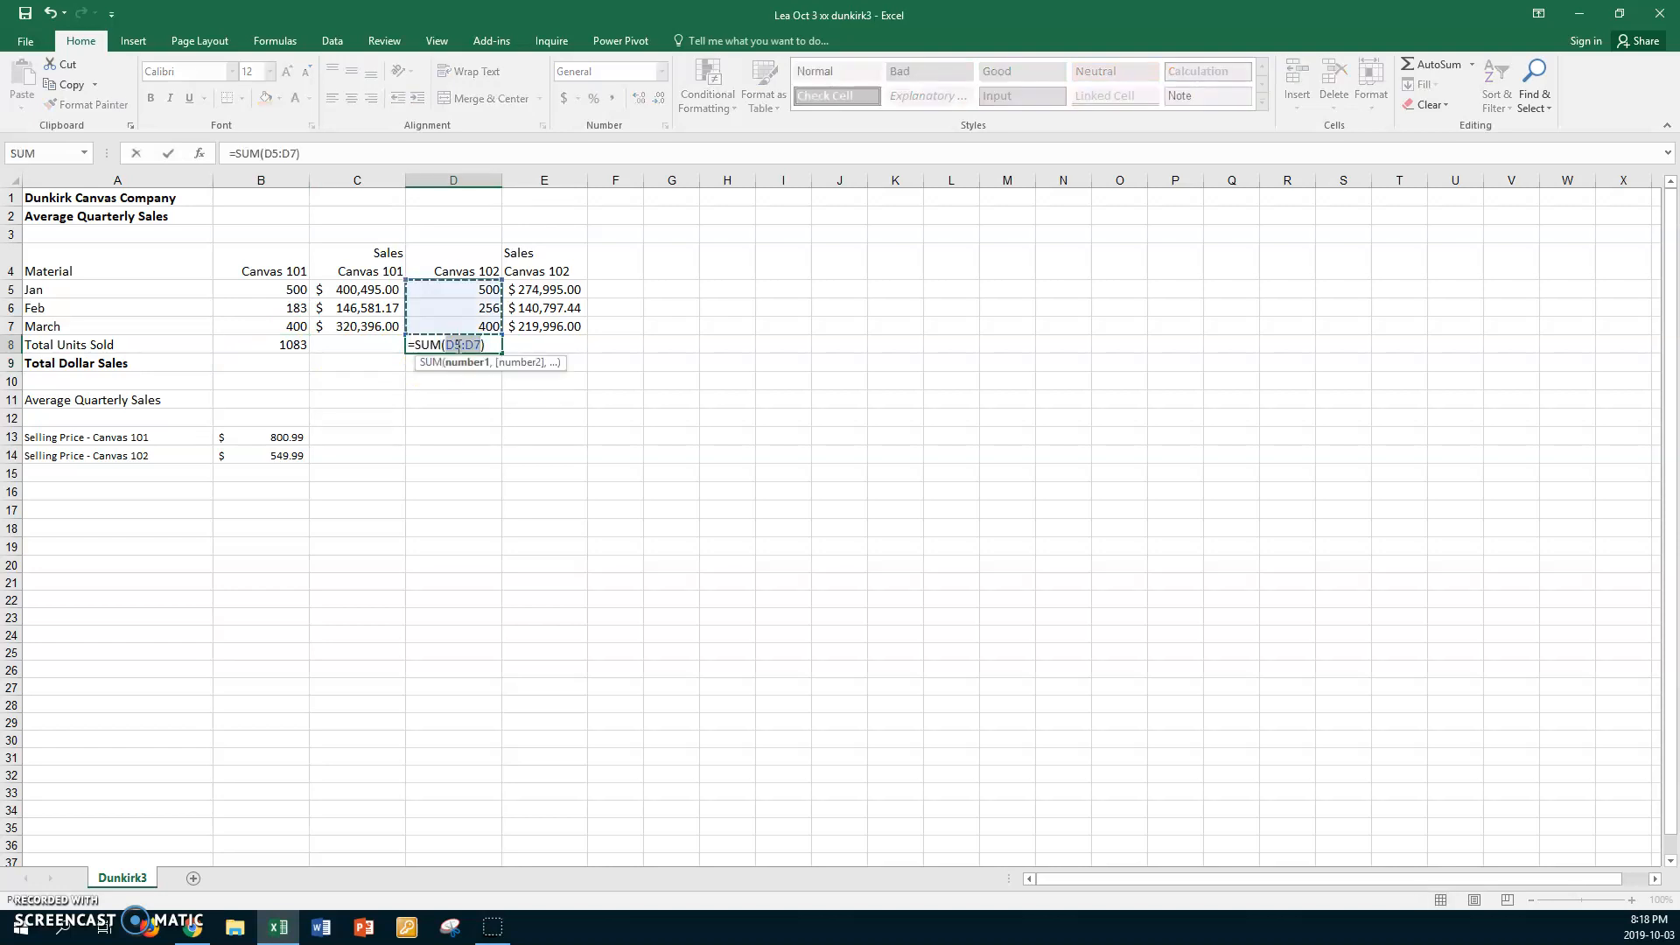
{"action": "key", "text": "Return"}
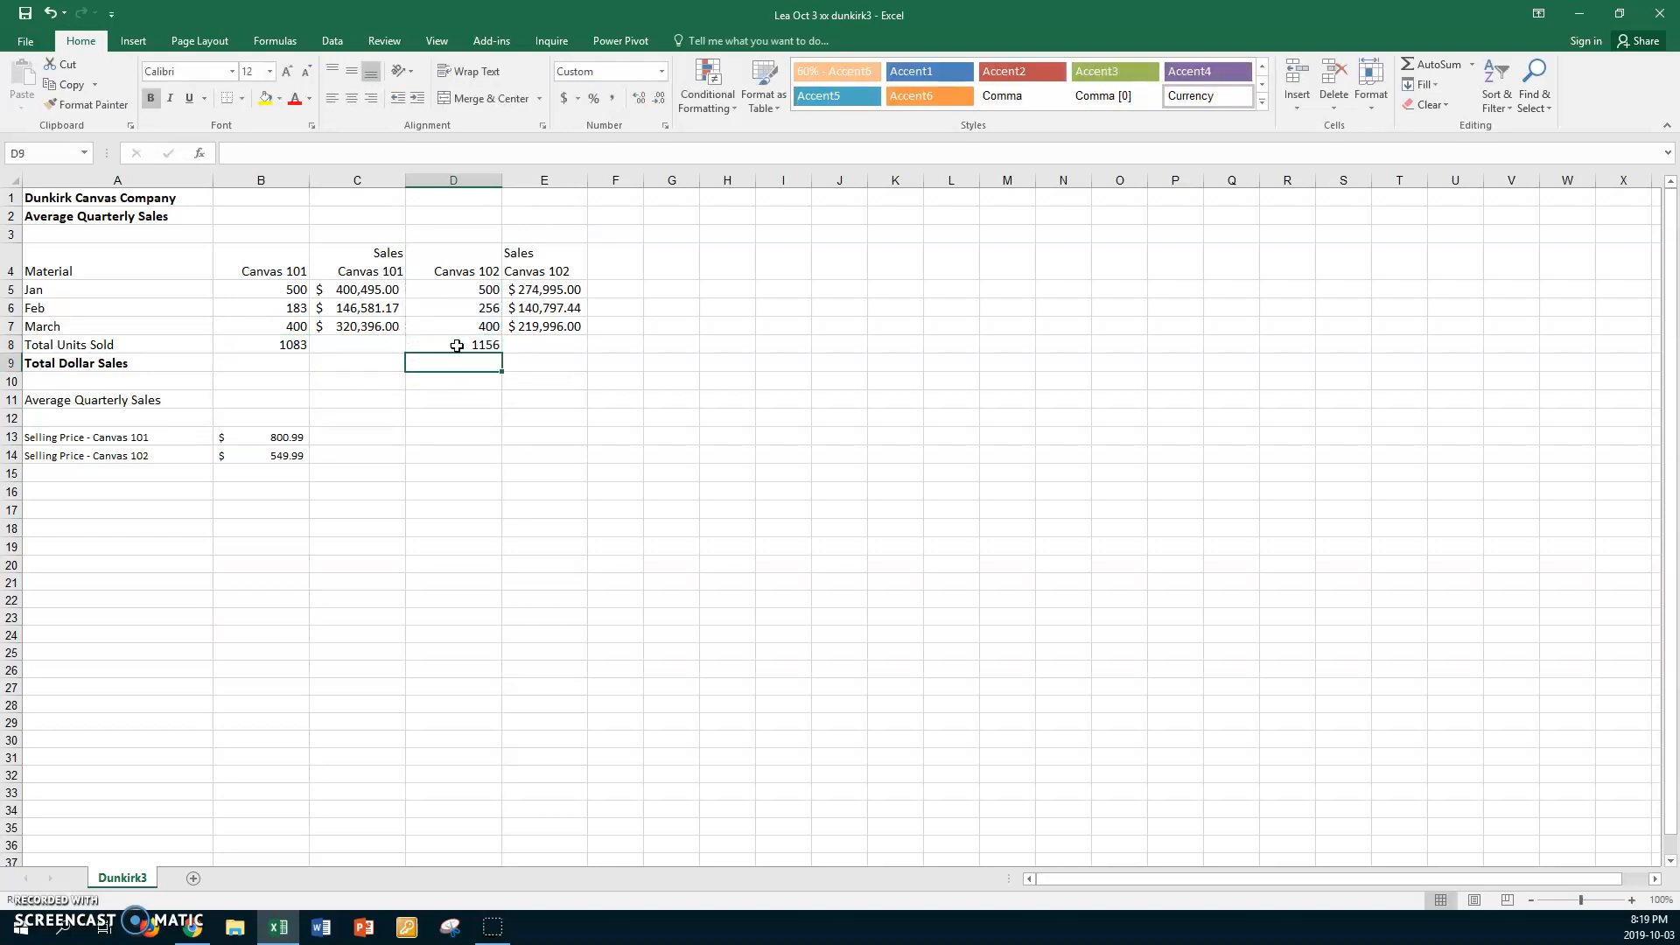
Total the Canvas 101 dollar sales in C9 with a SUM formula over C5:C7
{"action": "left_click", "coordinate": [337, 365]}
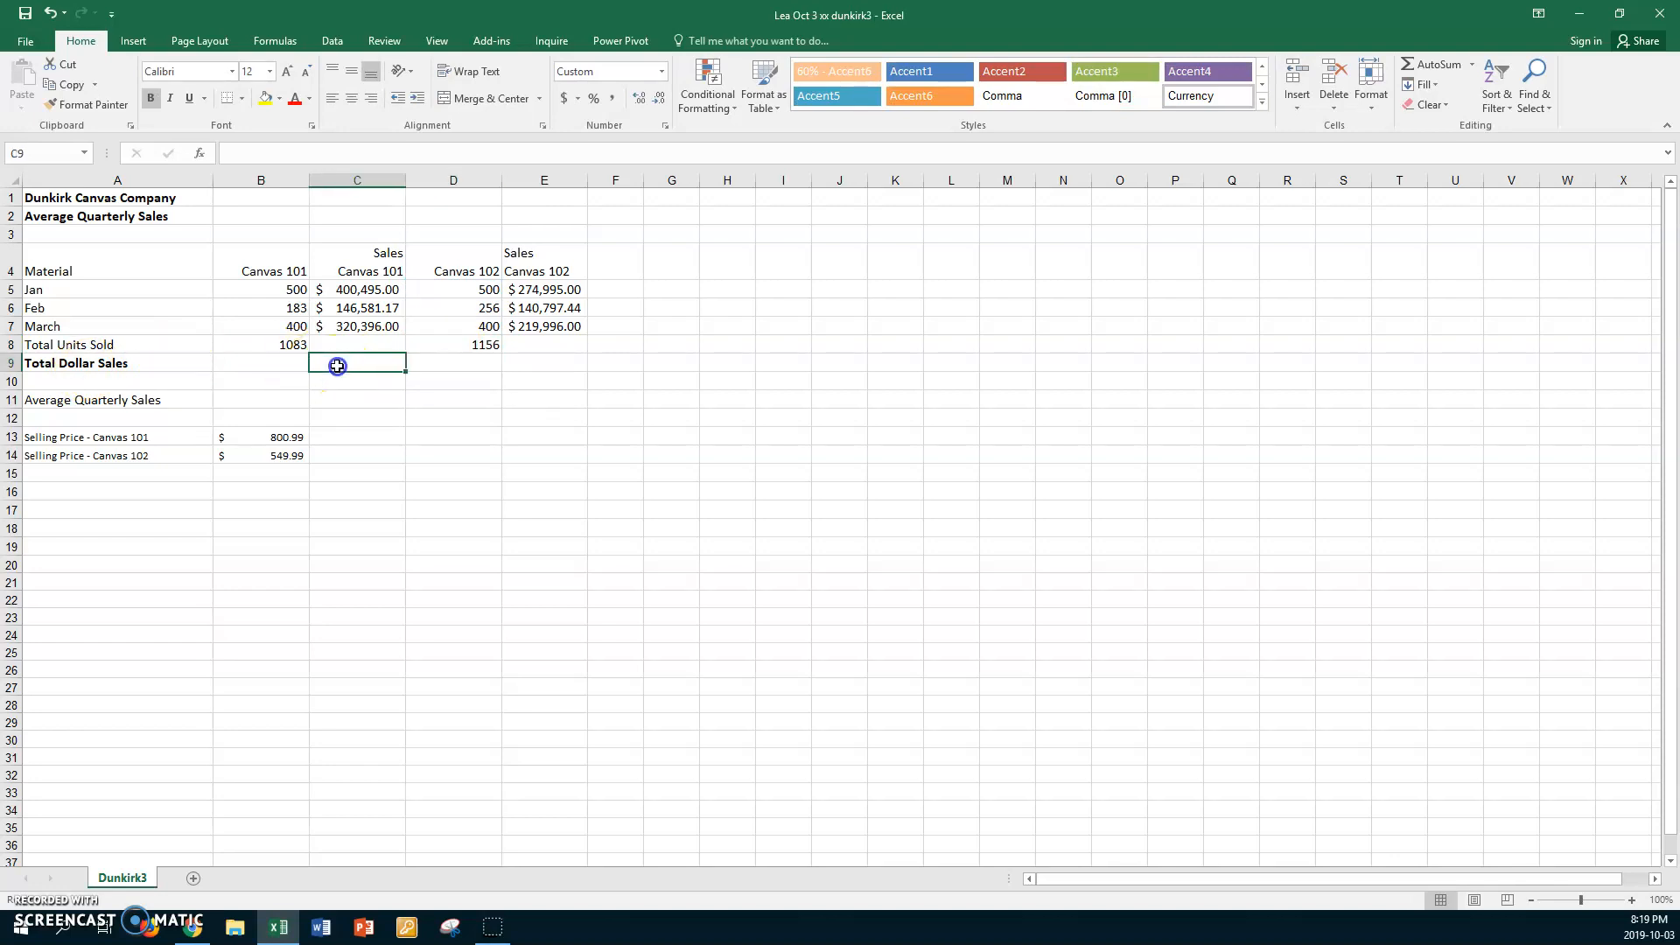
{"action": "type", "text": "=s"}
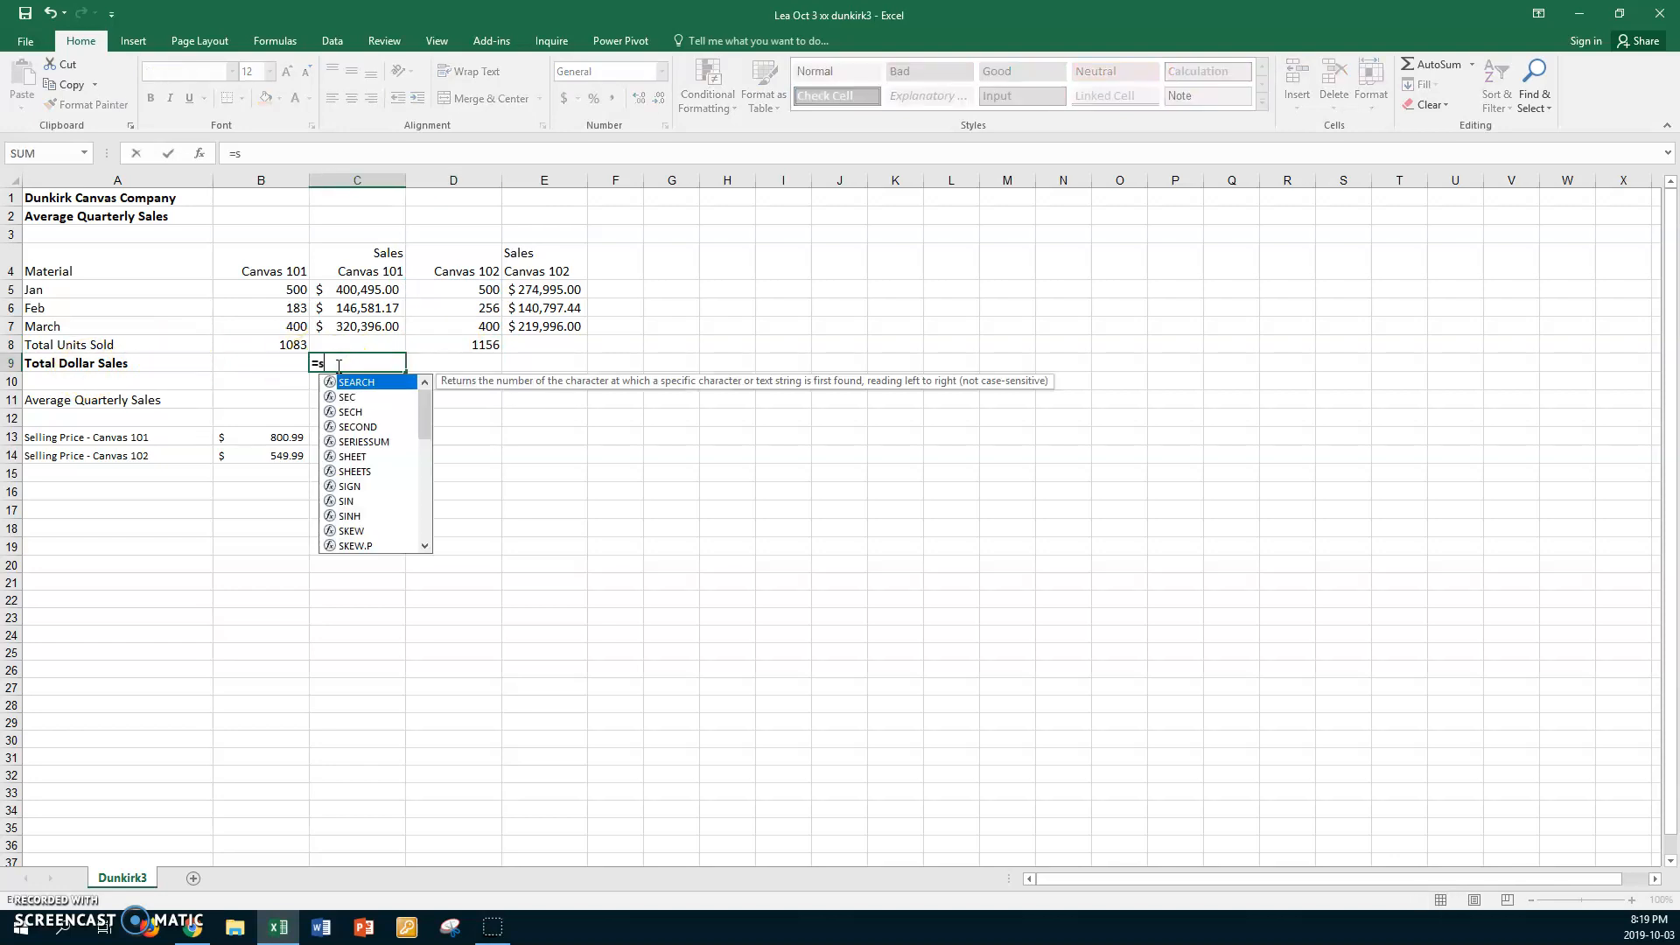
{"action": "type", "text": "um("}
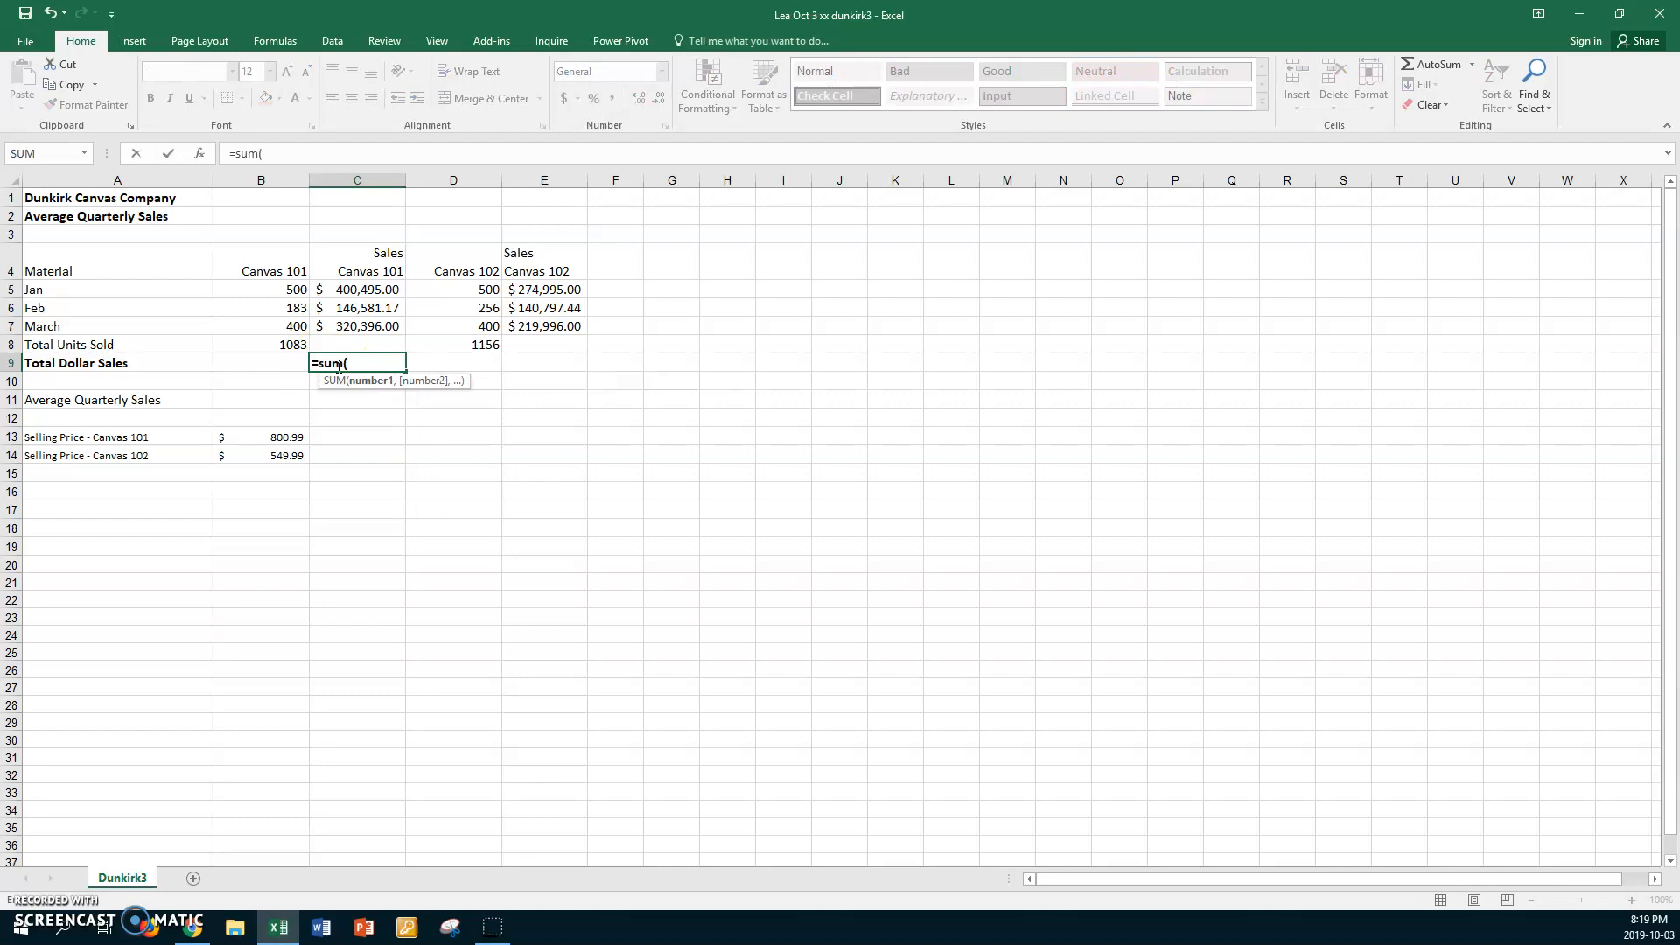
{"action": "left_click_drag", "start_coordinate": [352, 291], "coordinate": [358, 325]}
{"action": "key", "text": "Return"}
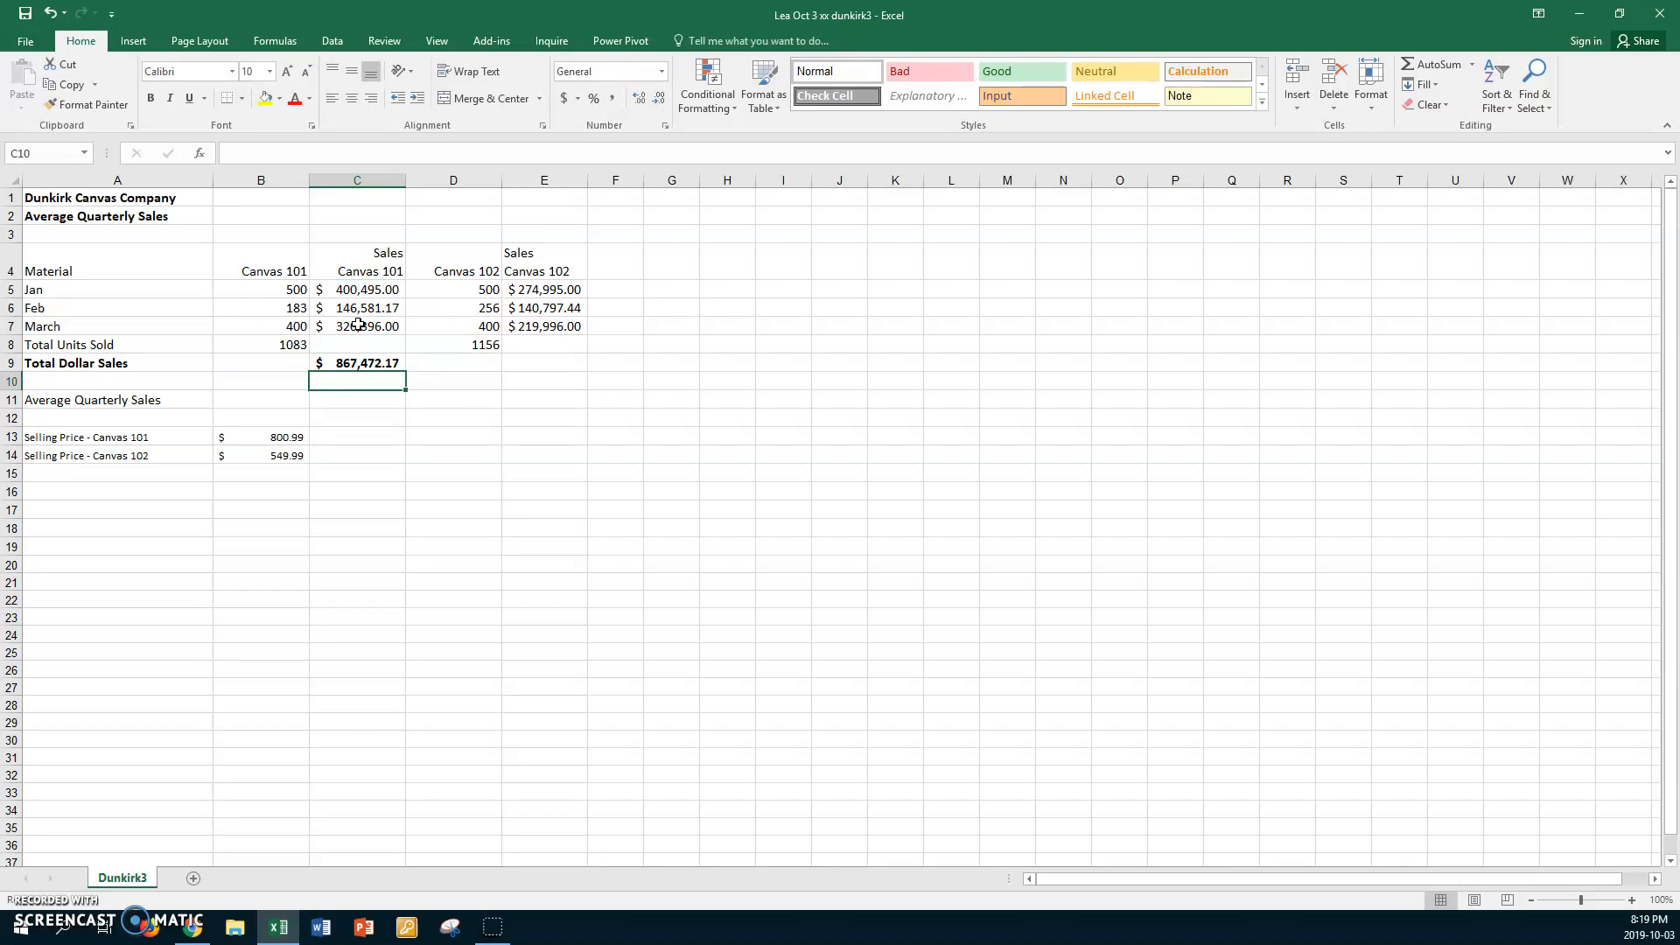
Copy the total dollar sales formula from C9 to E9 for Canvas 102
{"action": "left_click", "coordinate": [379, 363]}
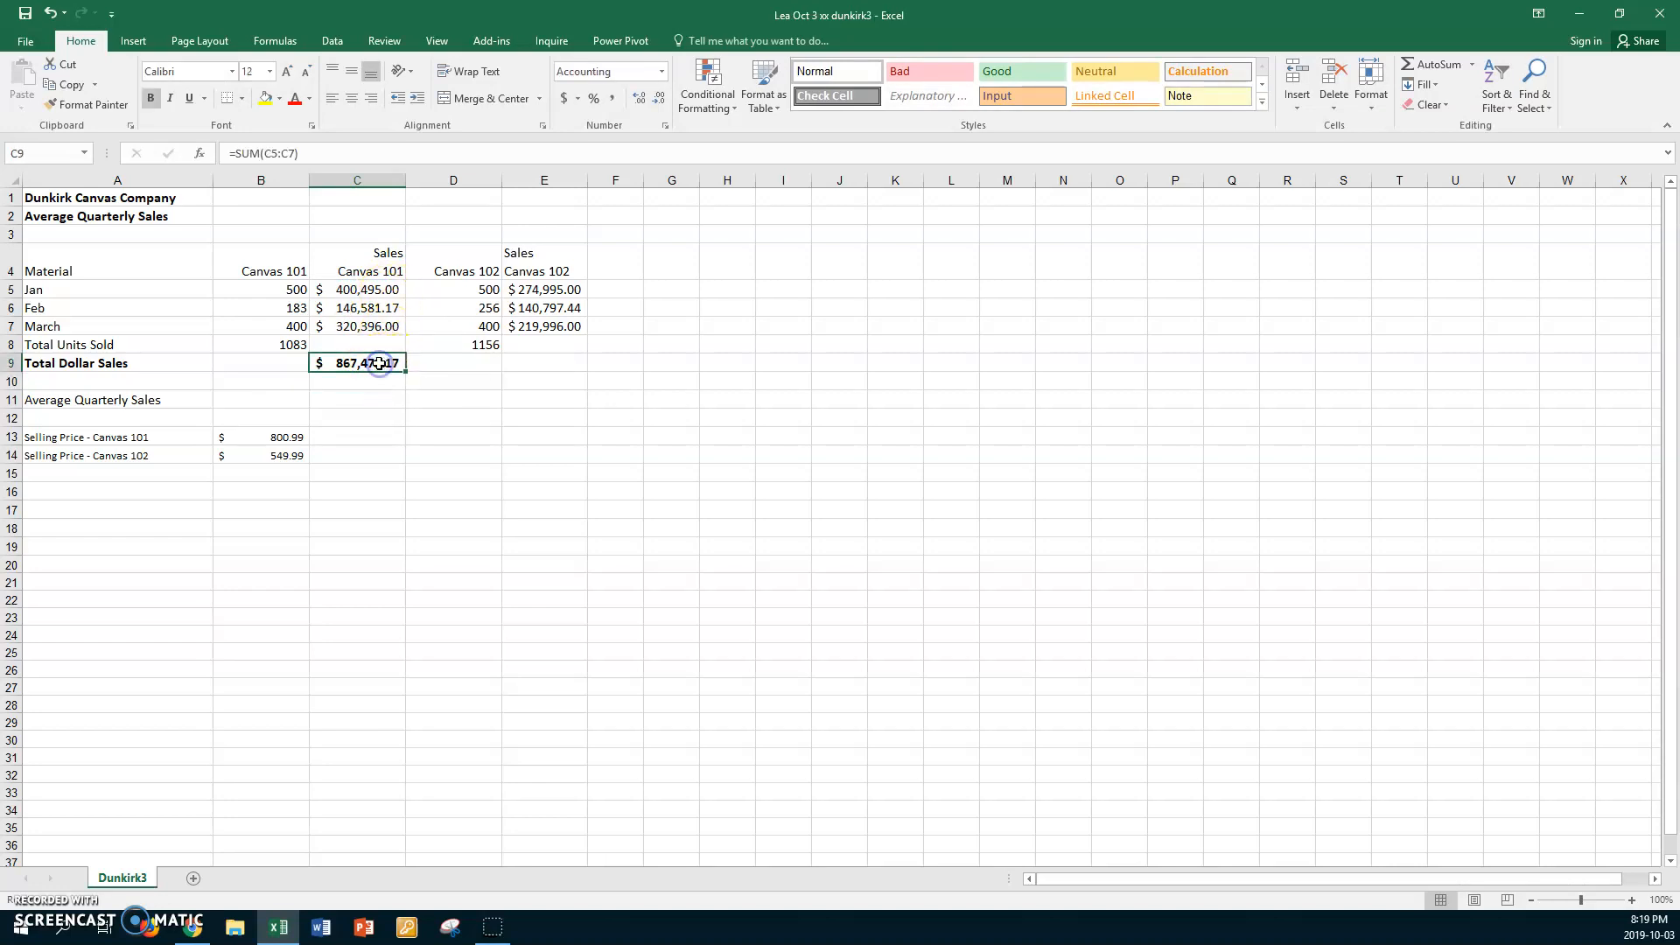
{"action": "key", "text": "ctrl+c"}
{"action": "left_click", "coordinate": [525, 363]}
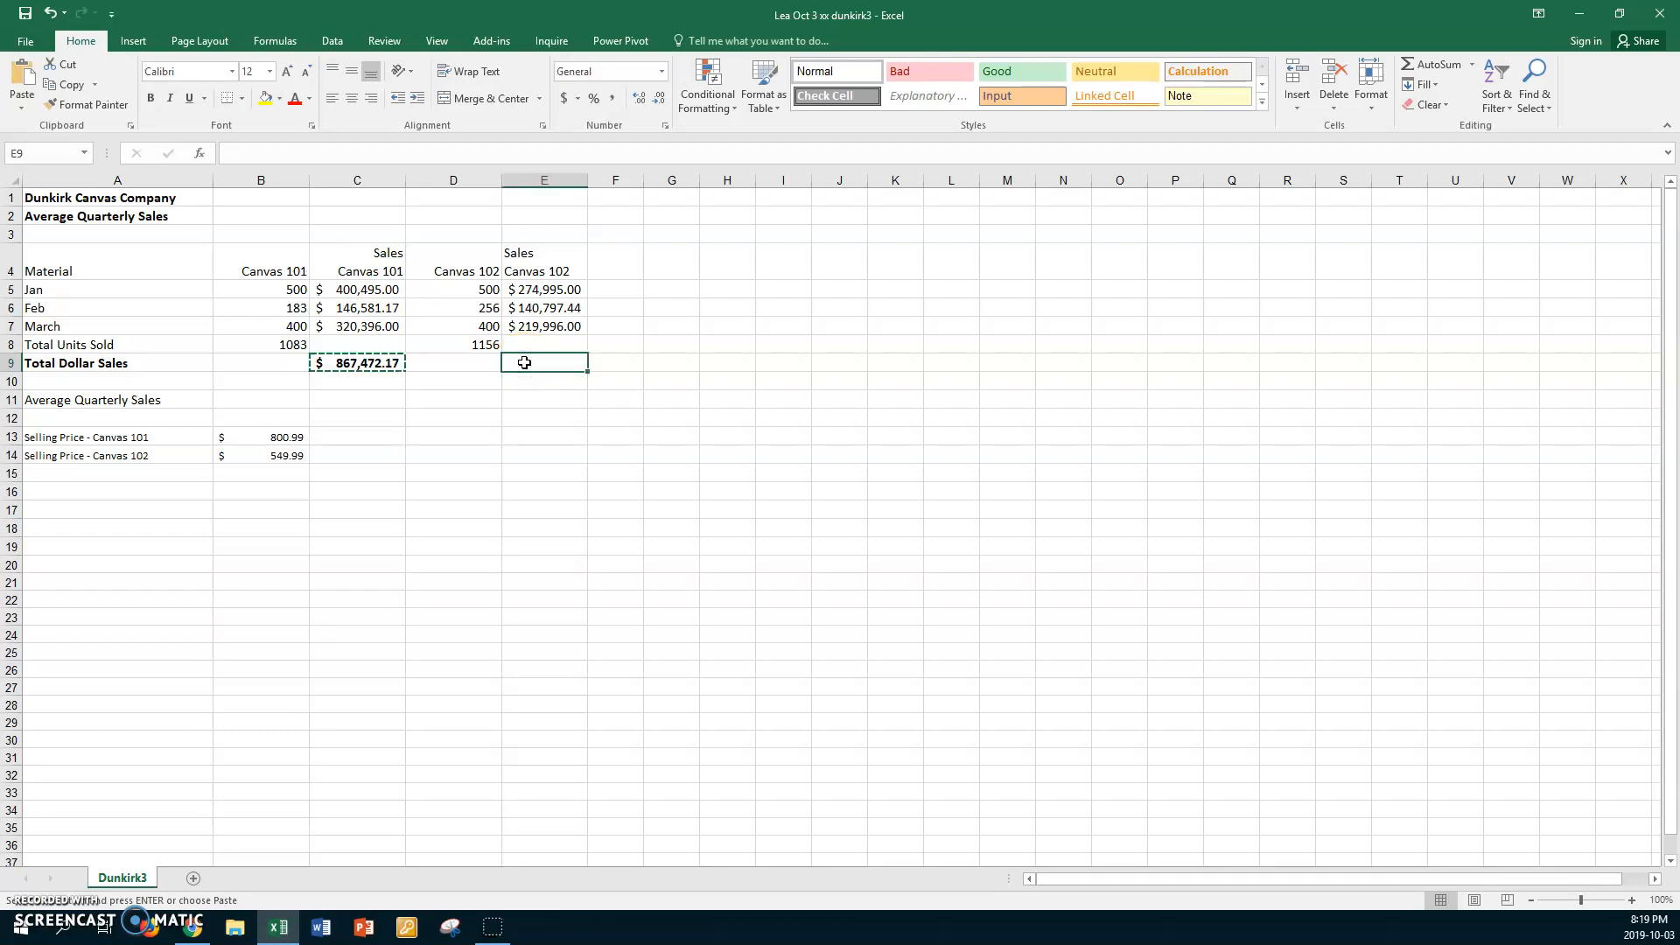
{"action": "key", "text": "ctrl+v"}
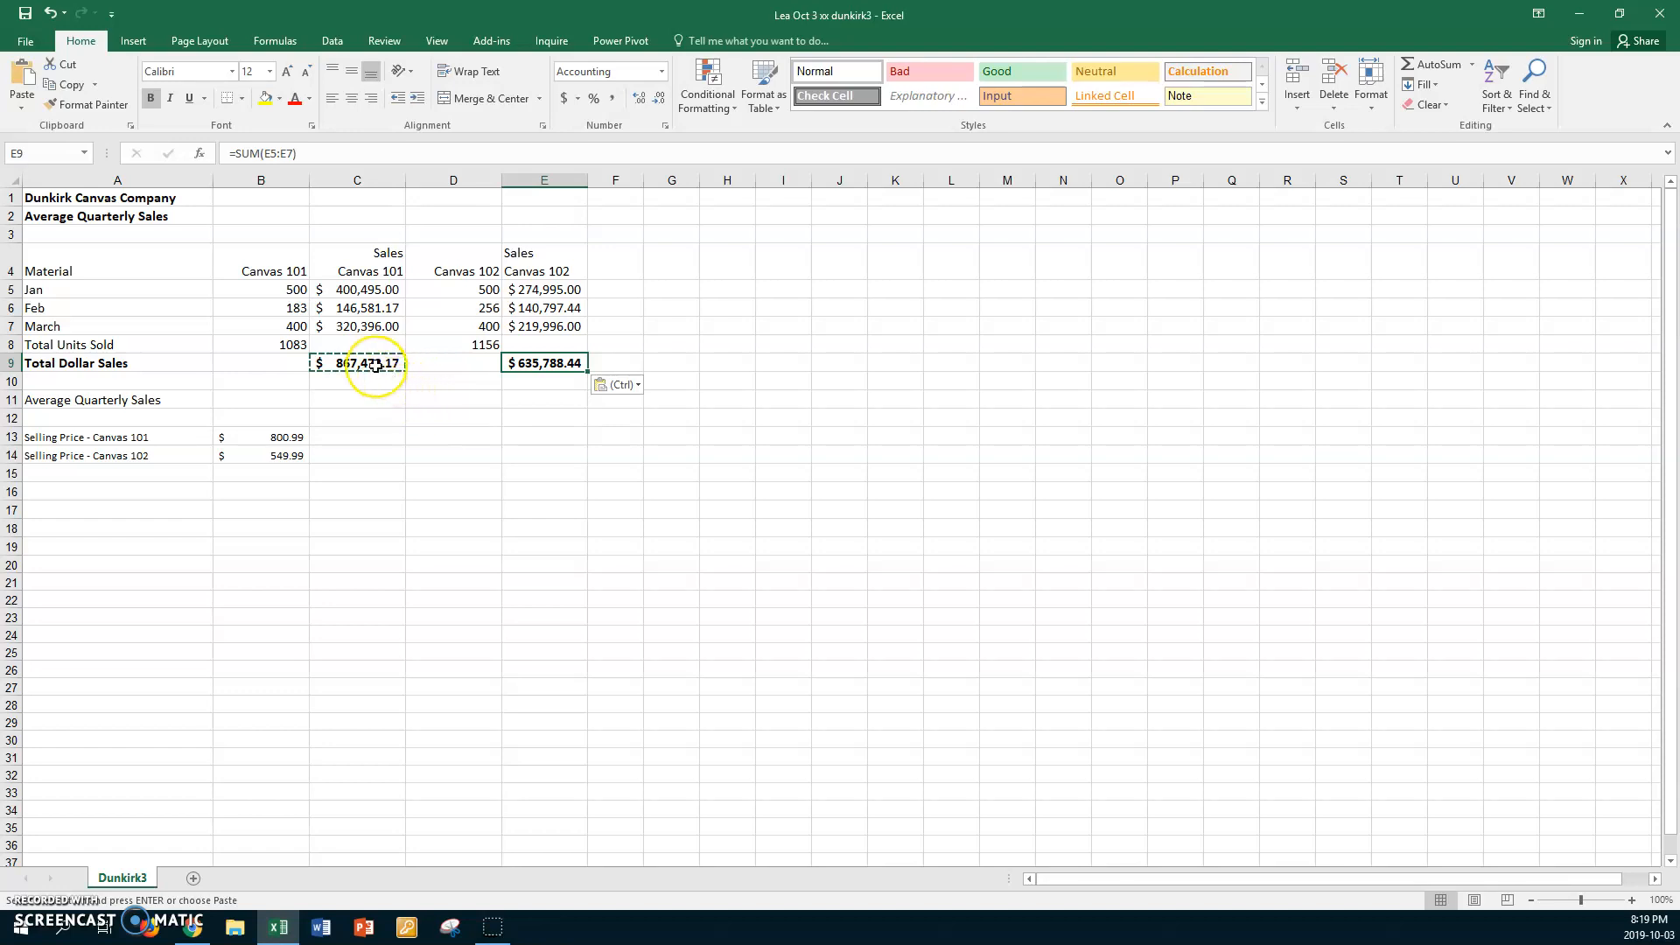
Show the worksheet's formulas, check the total formulas in C9 and E9, and return to the normal value display
{"action": "key", "text": "ctrl+grave"}
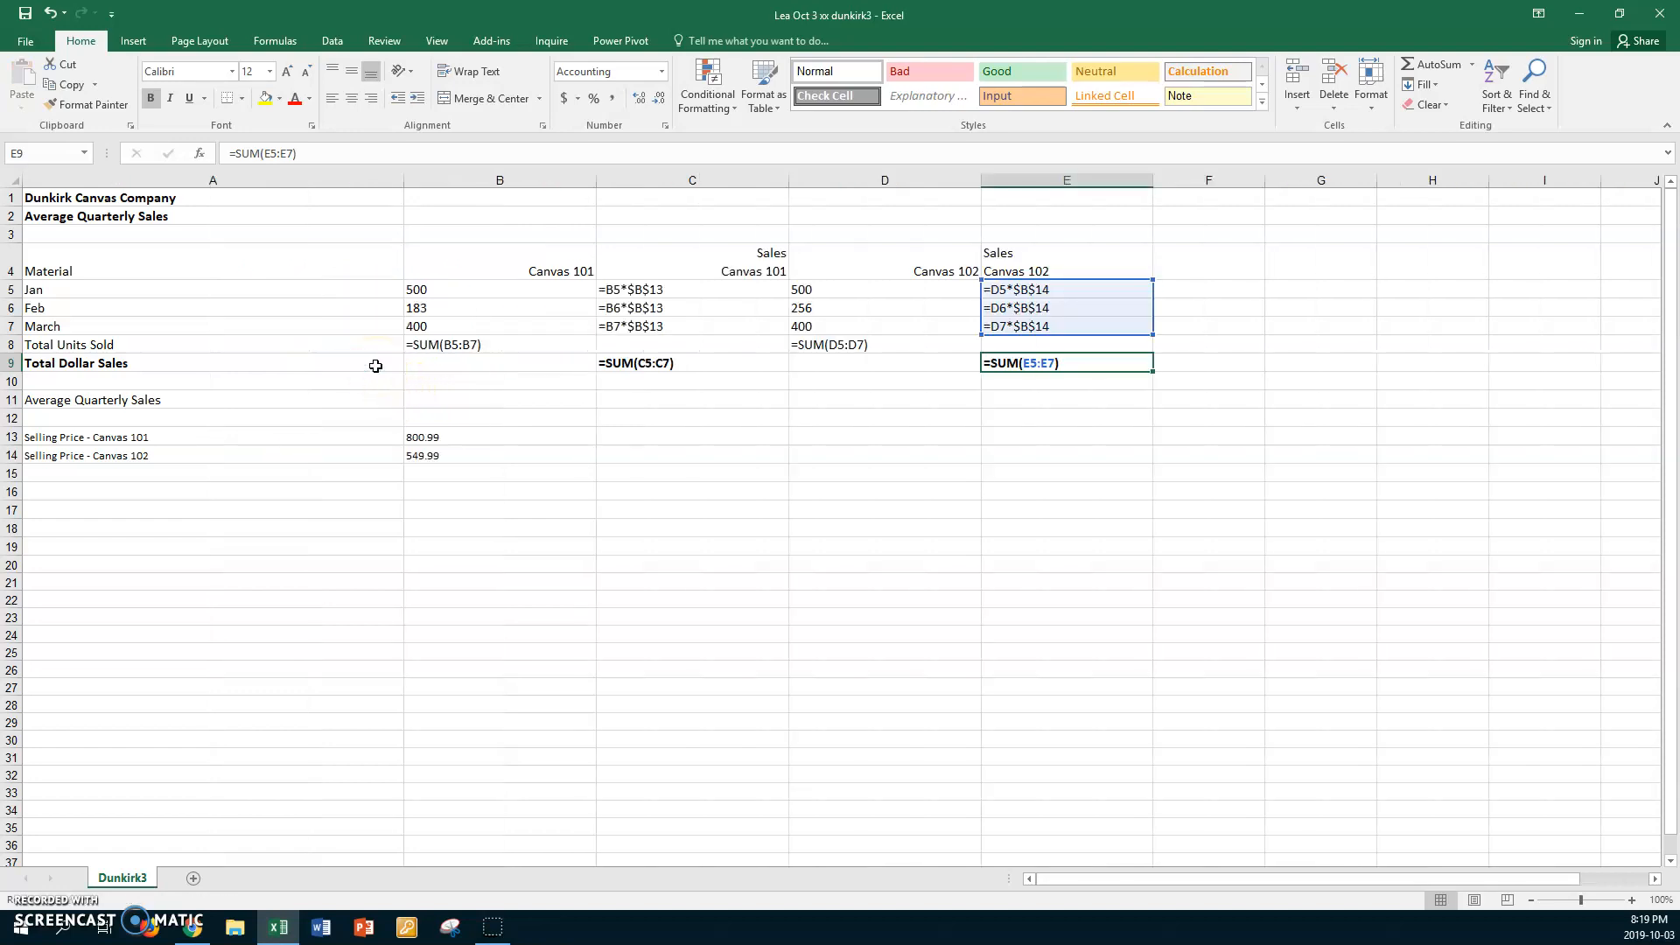
{"action": "left_click", "coordinate": [697, 362]}
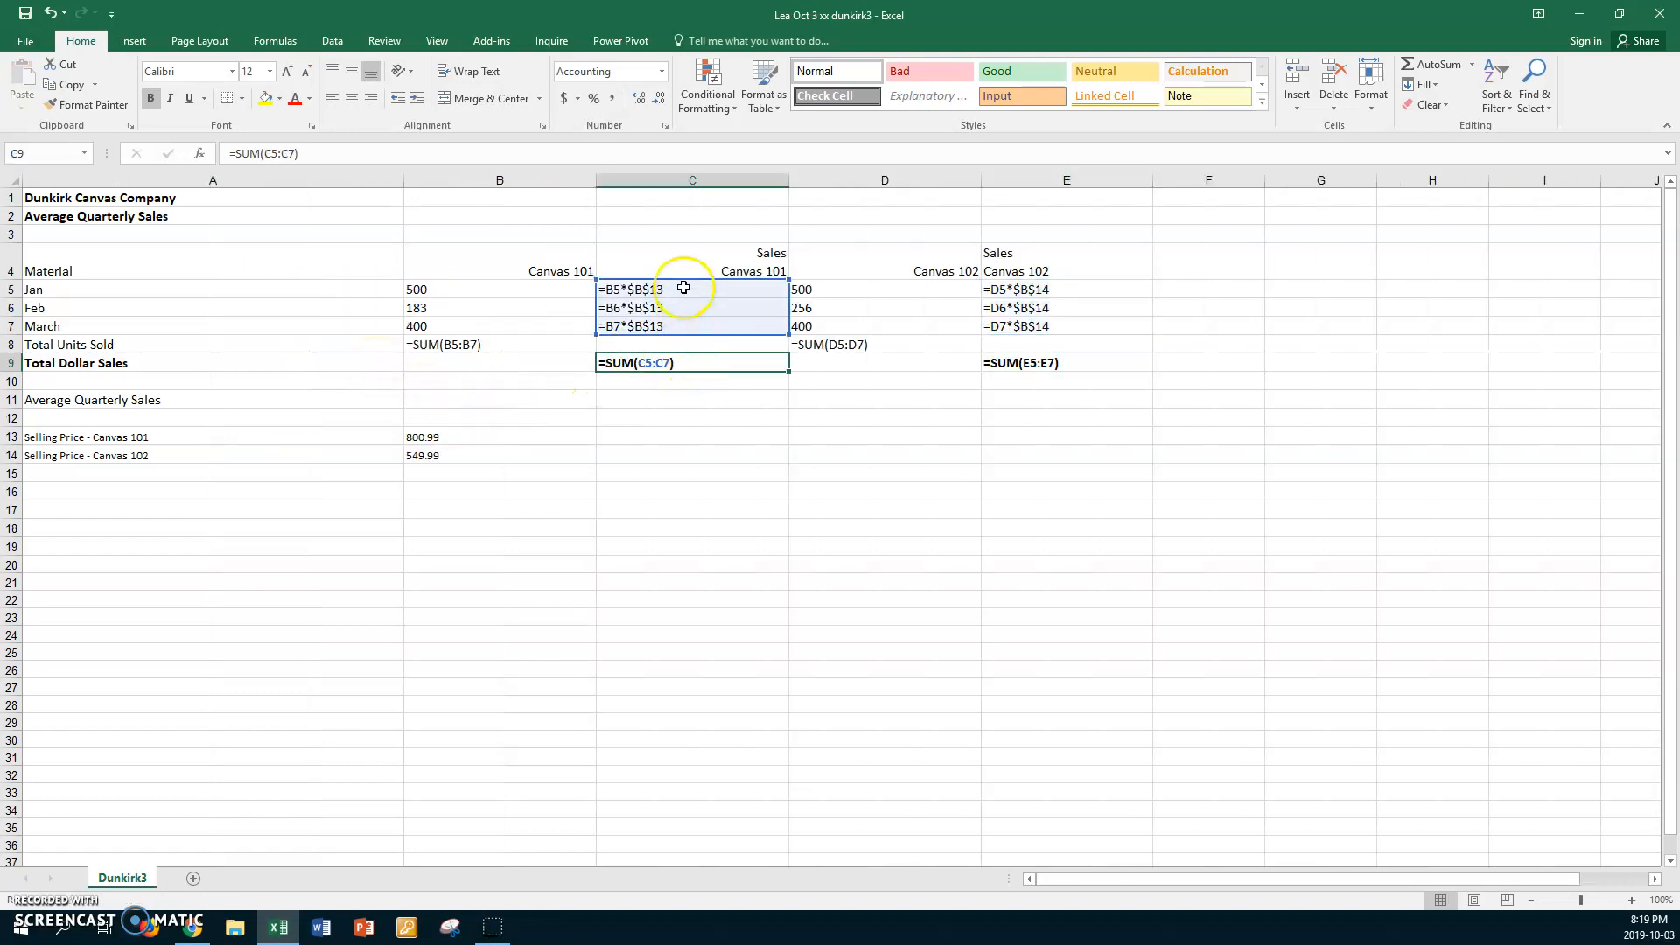
{"action": "left_click", "coordinate": [1094, 363]}
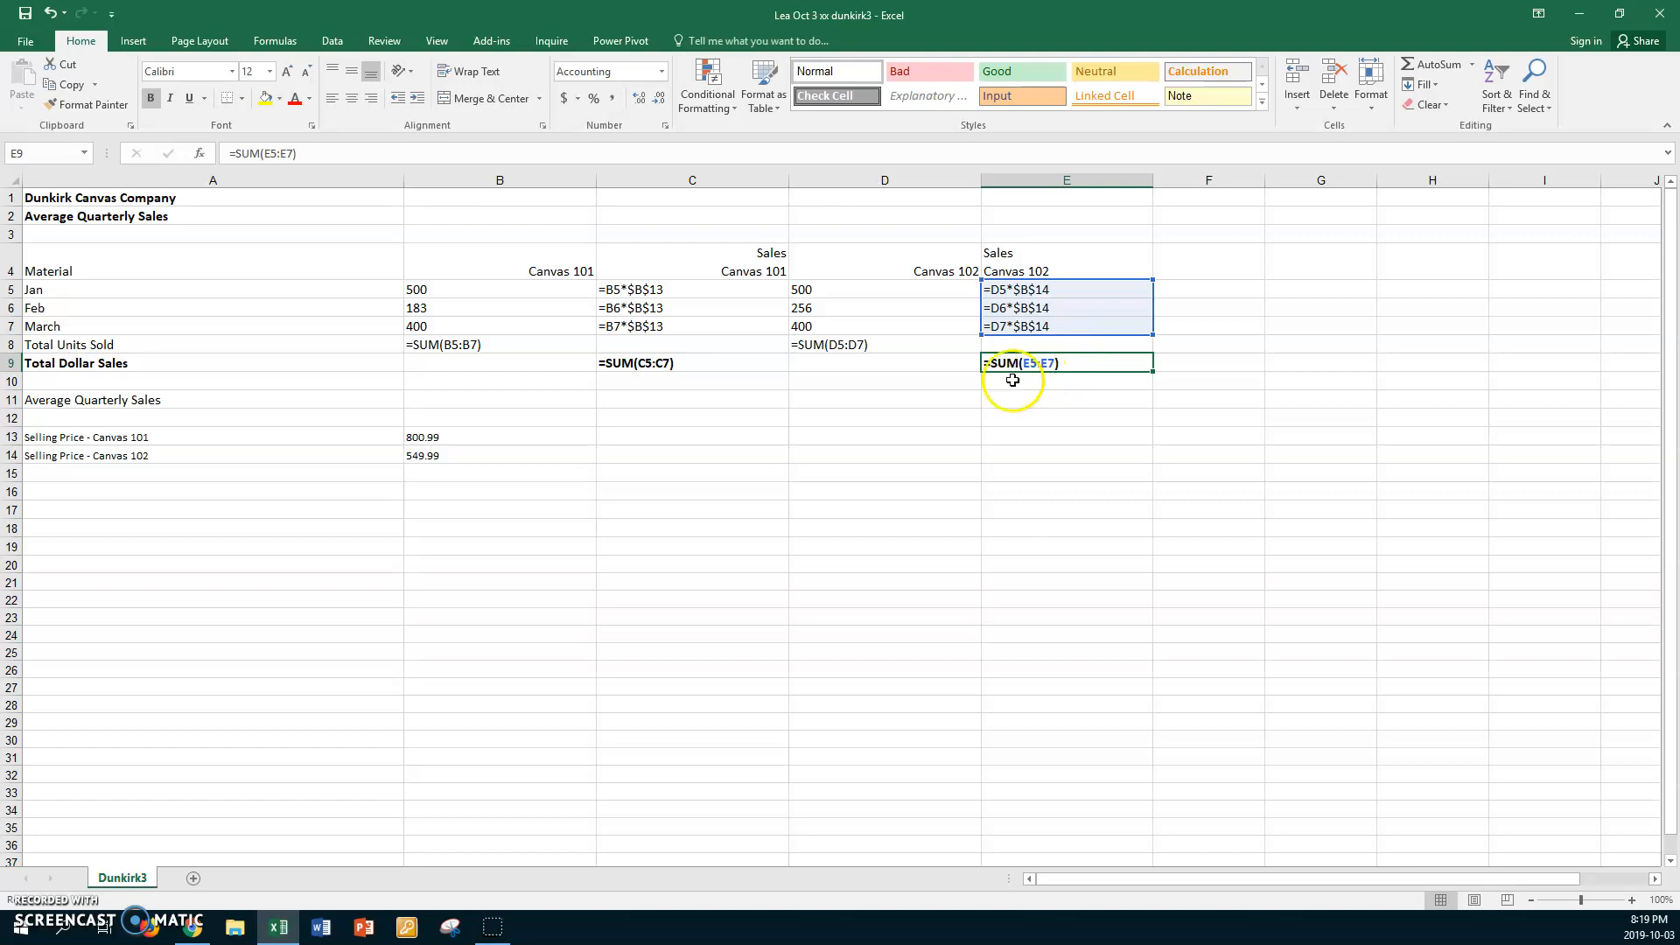
{"action": "left_click", "coordinate": [524, 385]}
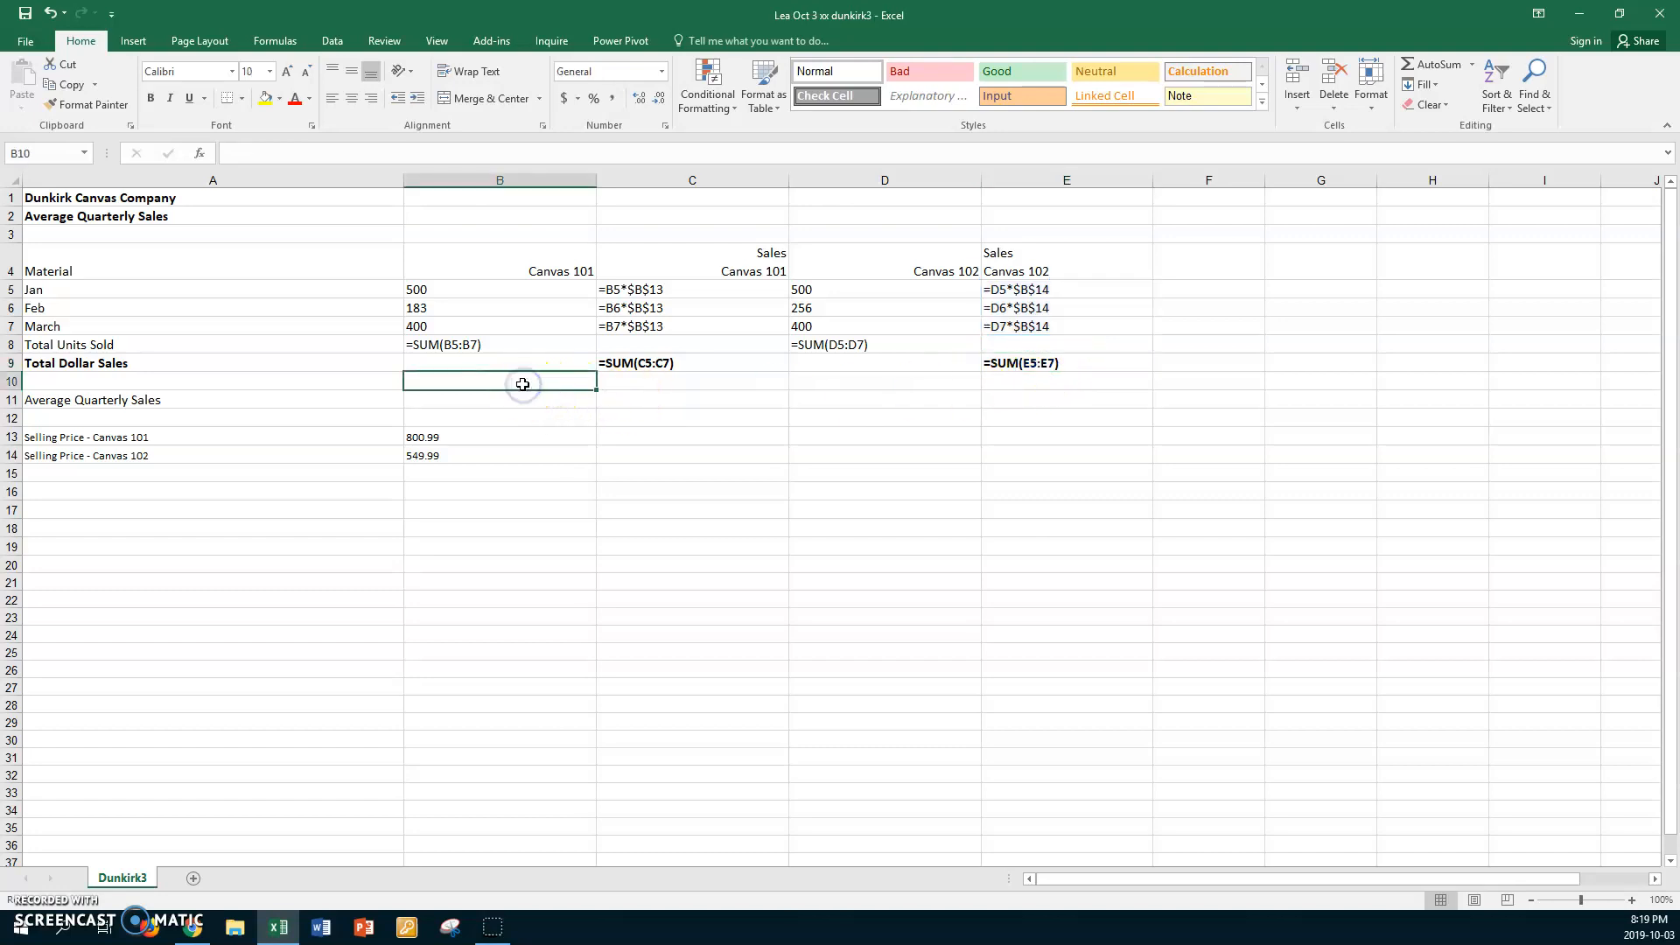
{"action": "key", "text": "ctrl+grave"}
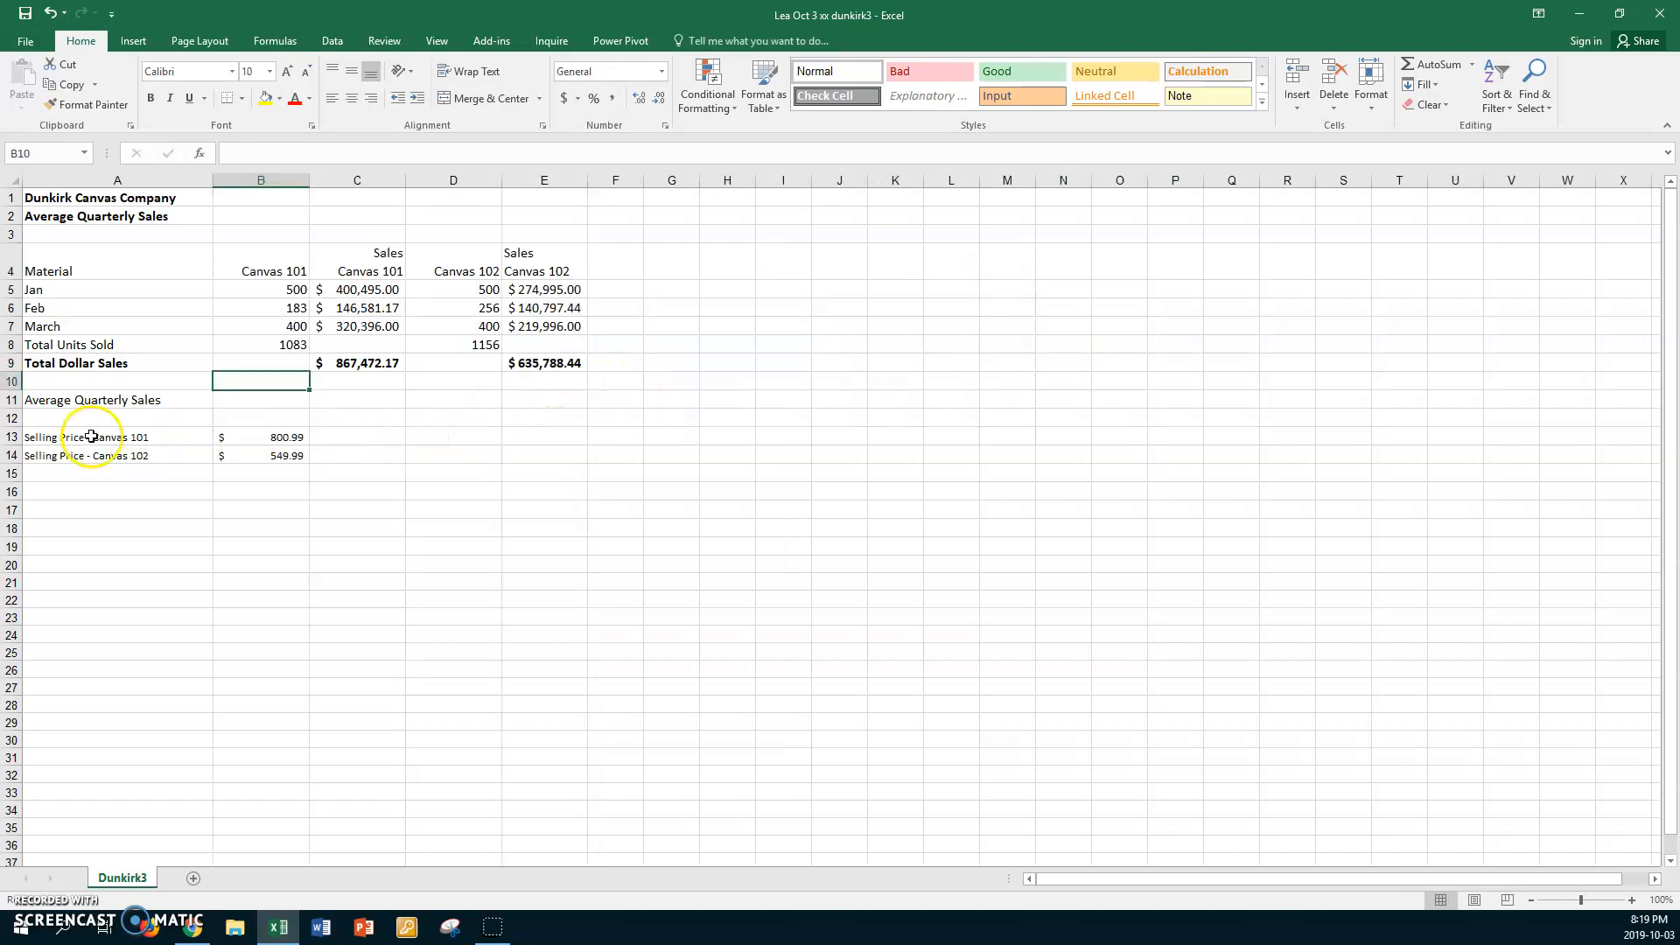
Set the font size of the selling price range A12:C16 to 12
{"action": "left_click_drag", "start_coordinate": [44, 420], "coordinate": [350, 490]}
{"action": "left_click", "coordinate": [269, 71]}
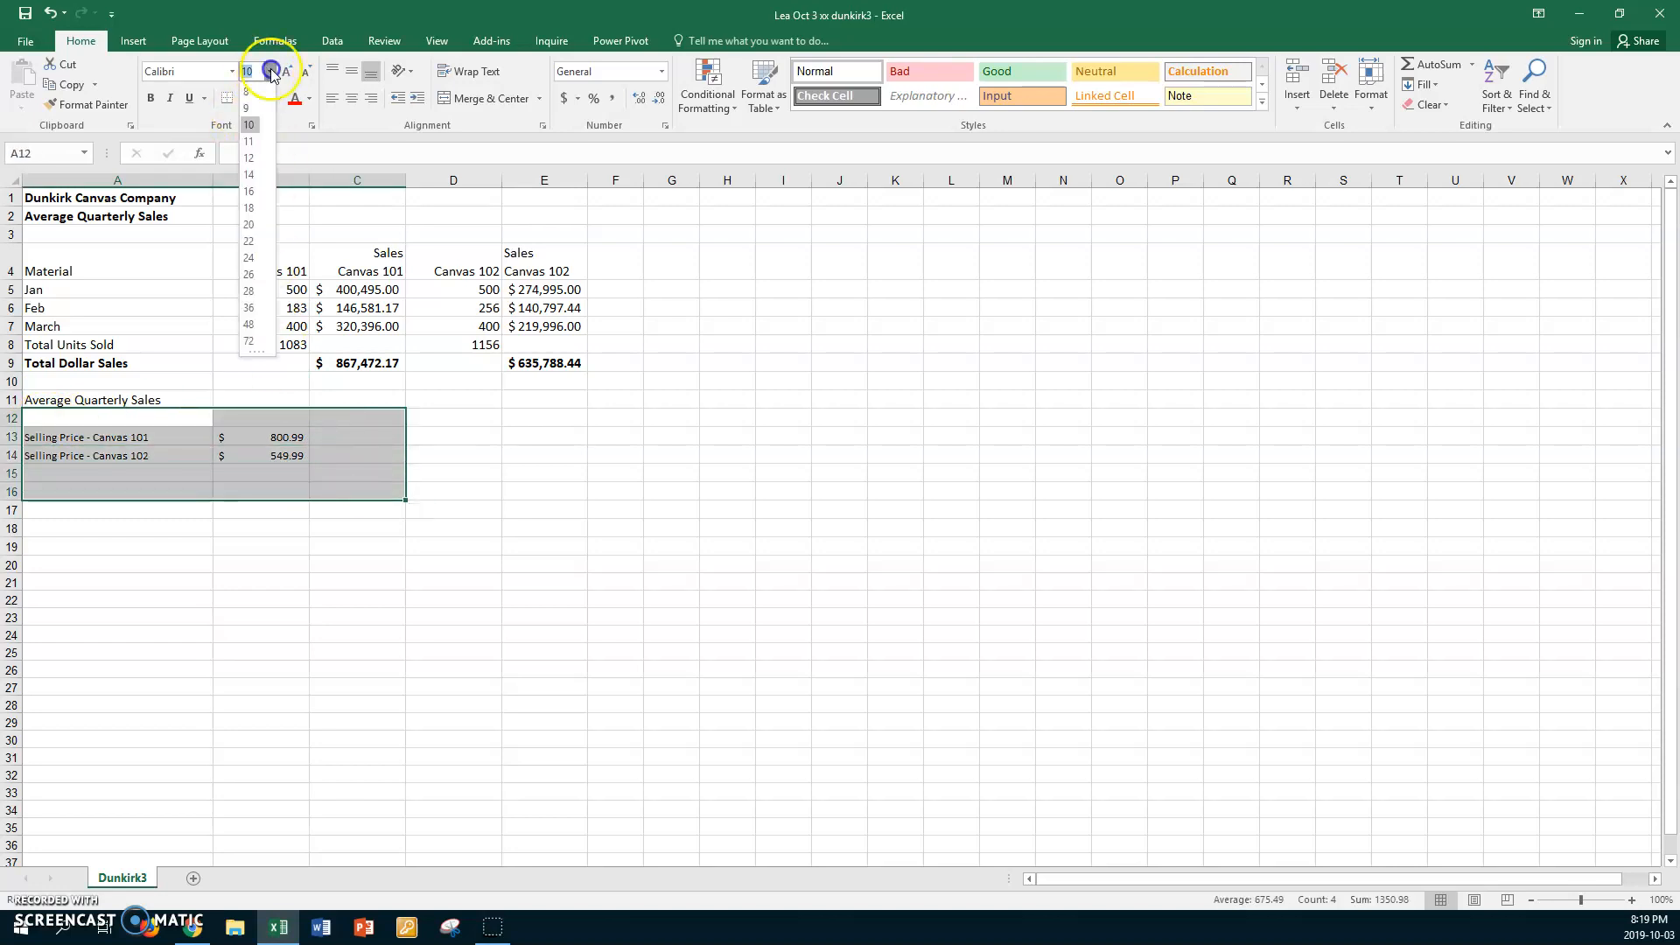
{"action": "left_click", "coordinate": [248, 158]}
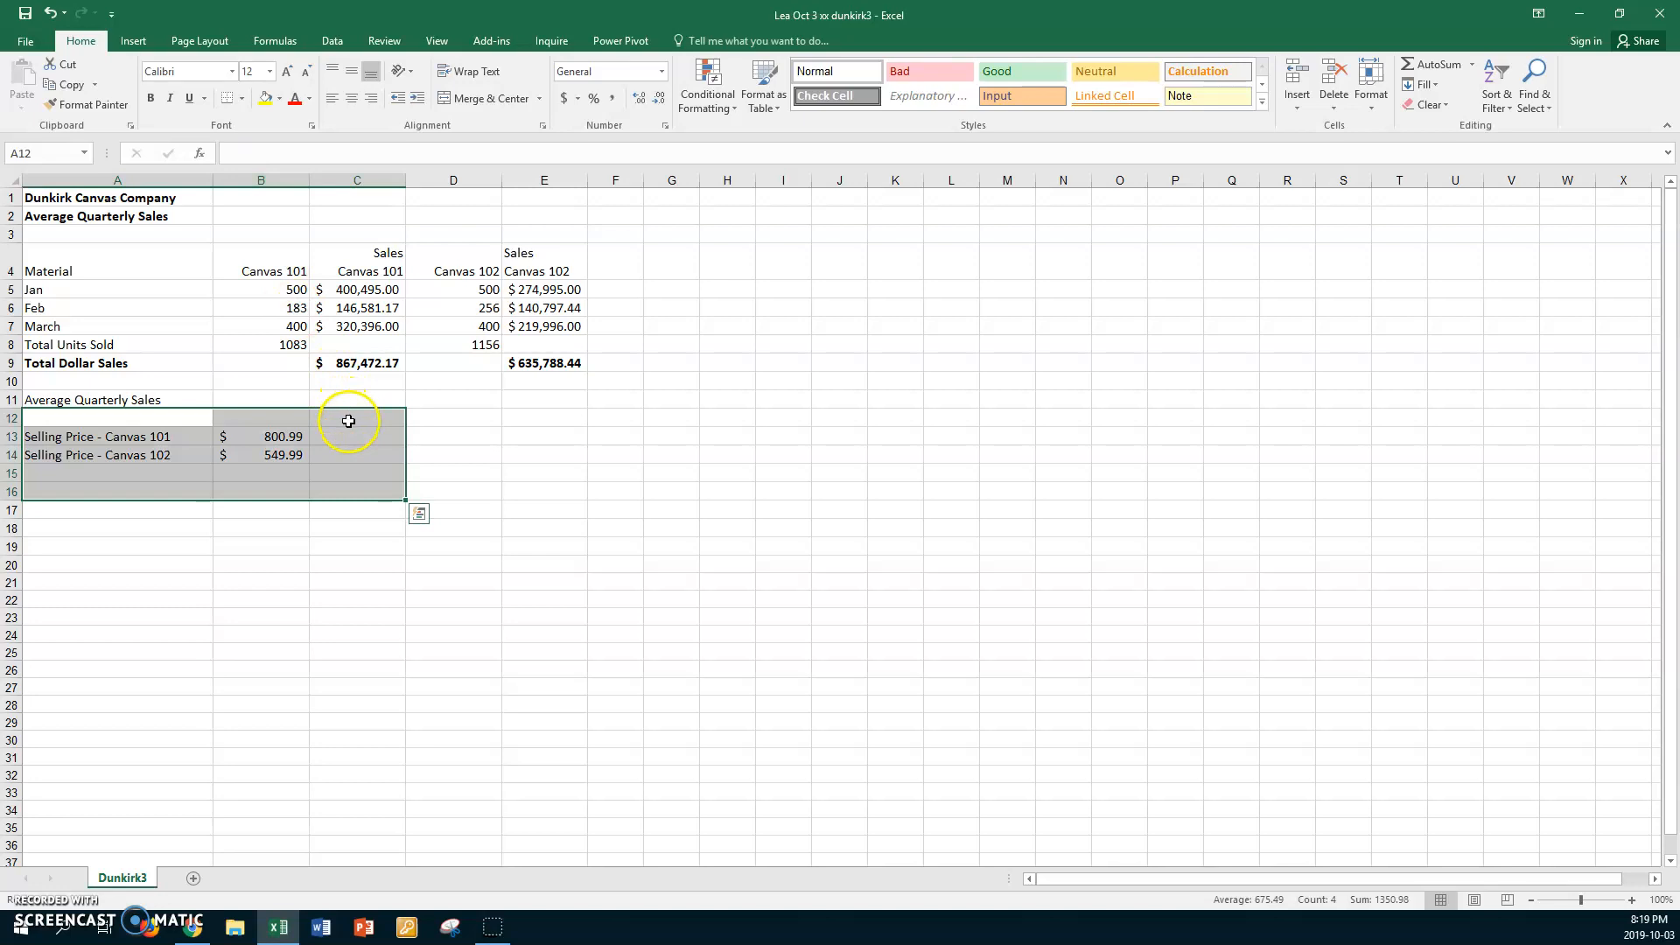
Copy the "Average Quarterly Sales" label from A11 into A12
{"action": "left_click", "coordinate": [348, 421]}
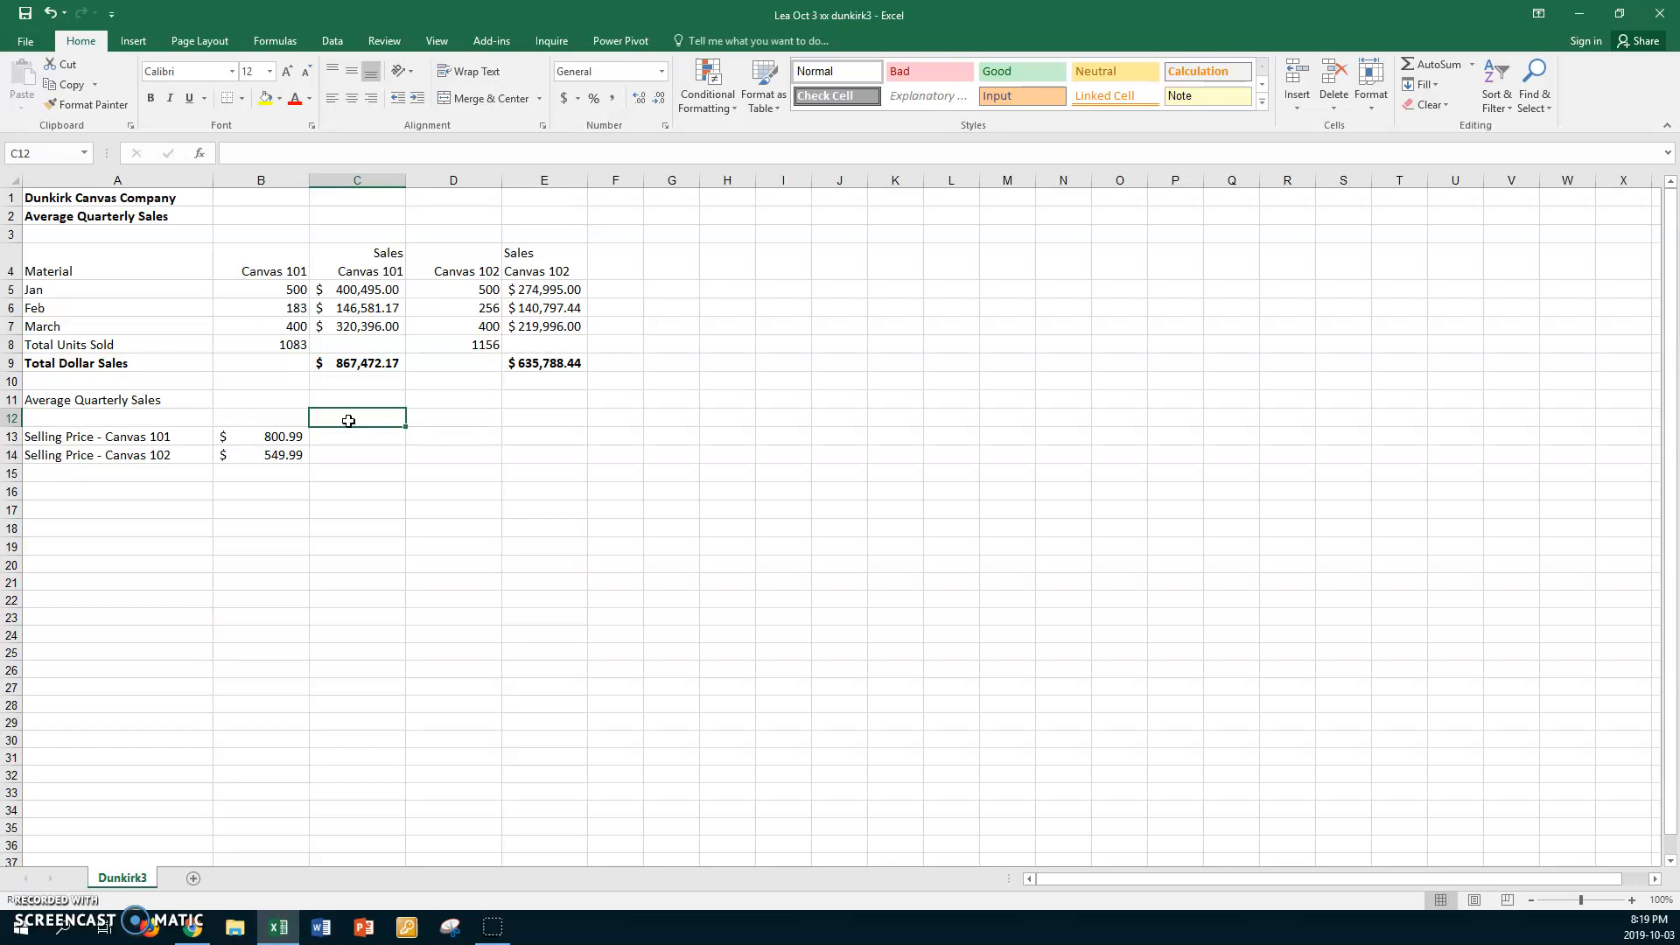
{"action": "left_click", "coordinate": [169, 400]}
{"action": "left_click", "coordinate": [169, 401]}
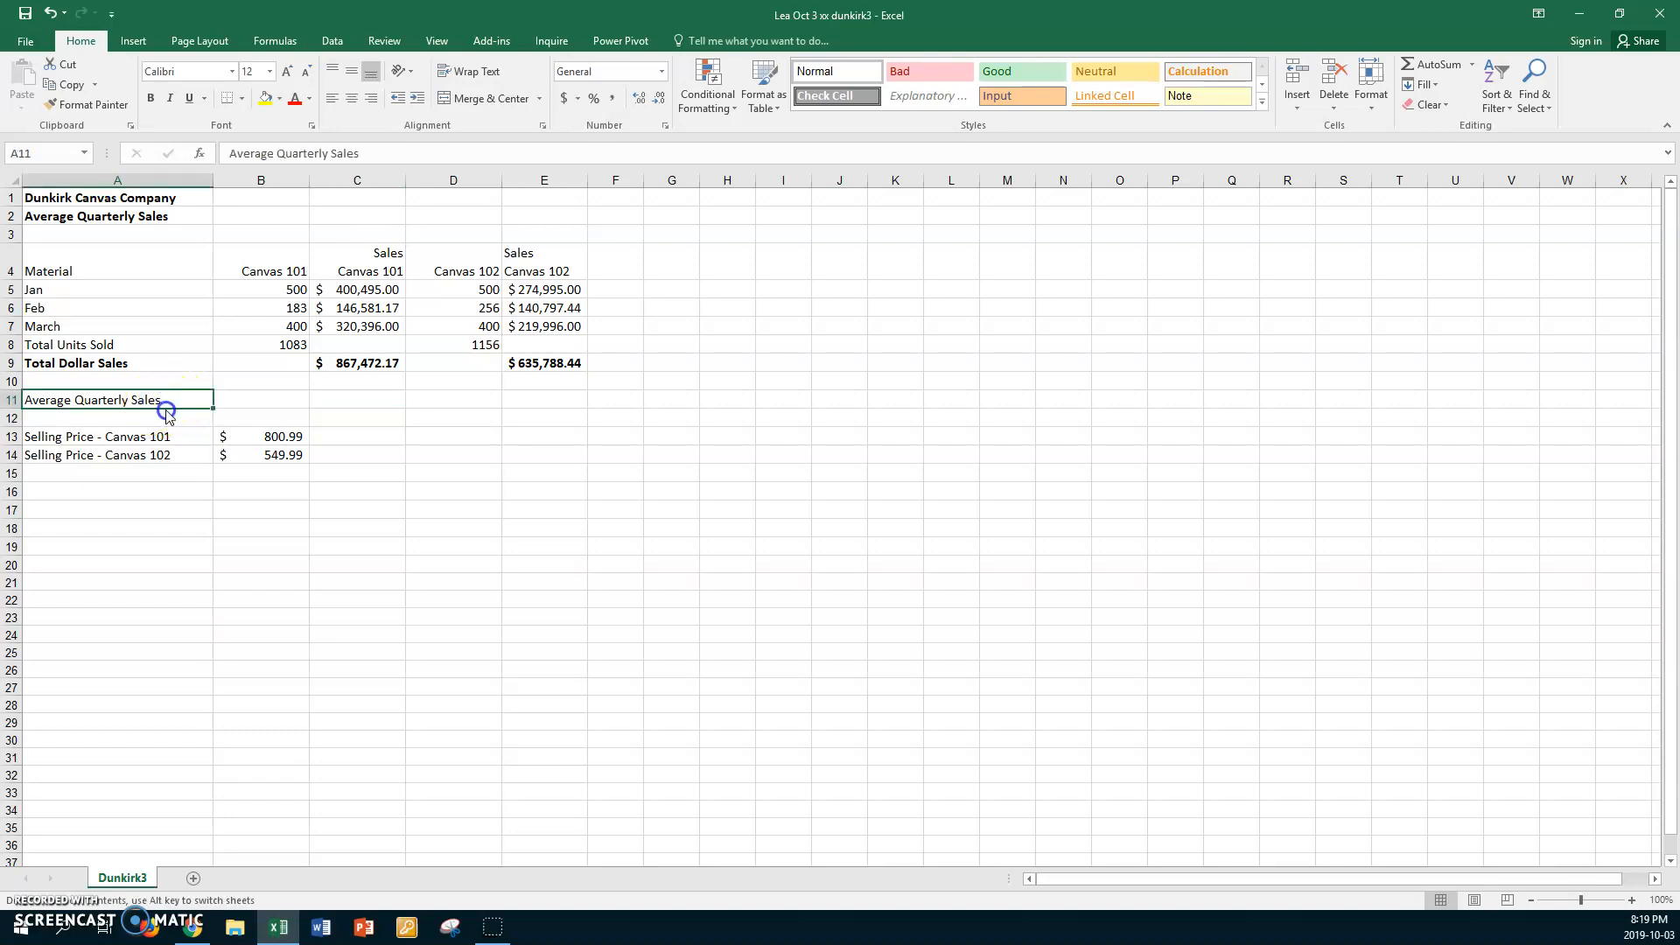
{"action": "left_click_drag", "start_coordinate": [167, 410], "coordinate": [164, 403]}
{"action": "key", "text": "ctrl+c"}
{"action": "left_click", "coordinate": [162, 416]}
{"action": "key", "text": "ctrl+v"}
Change the label in A11 to "Average Quarterly Units Sold"
{"action": "left_click", "coordinate": [161, 400]}
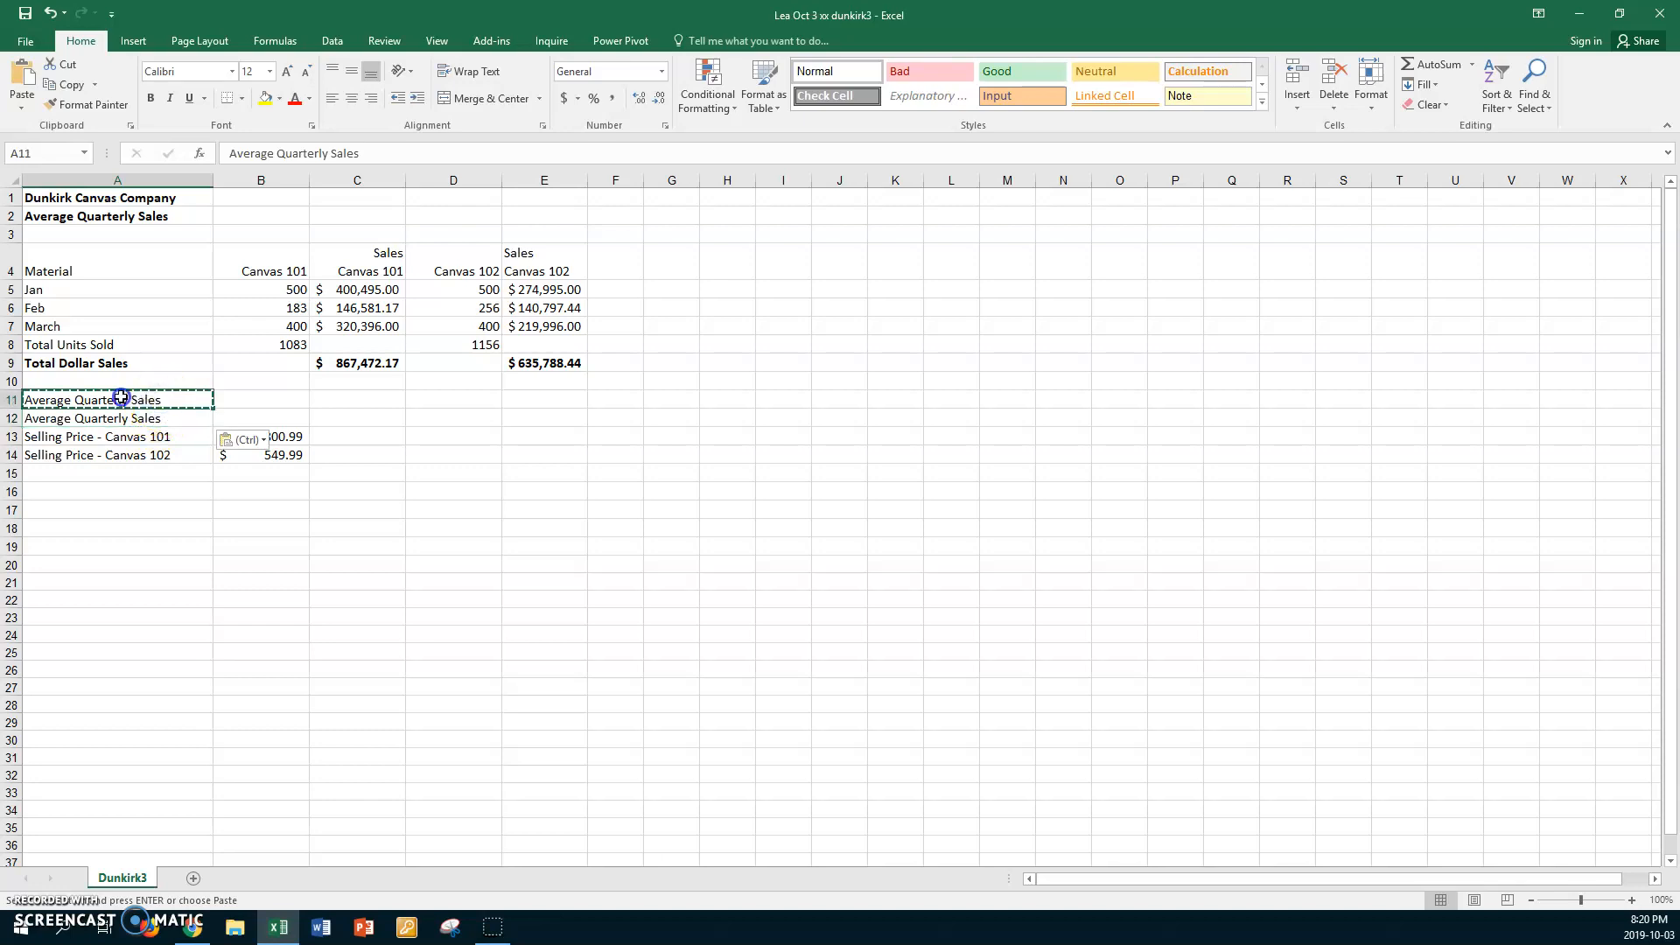
{"action": "double_click", "coordinate": [122, 399]}
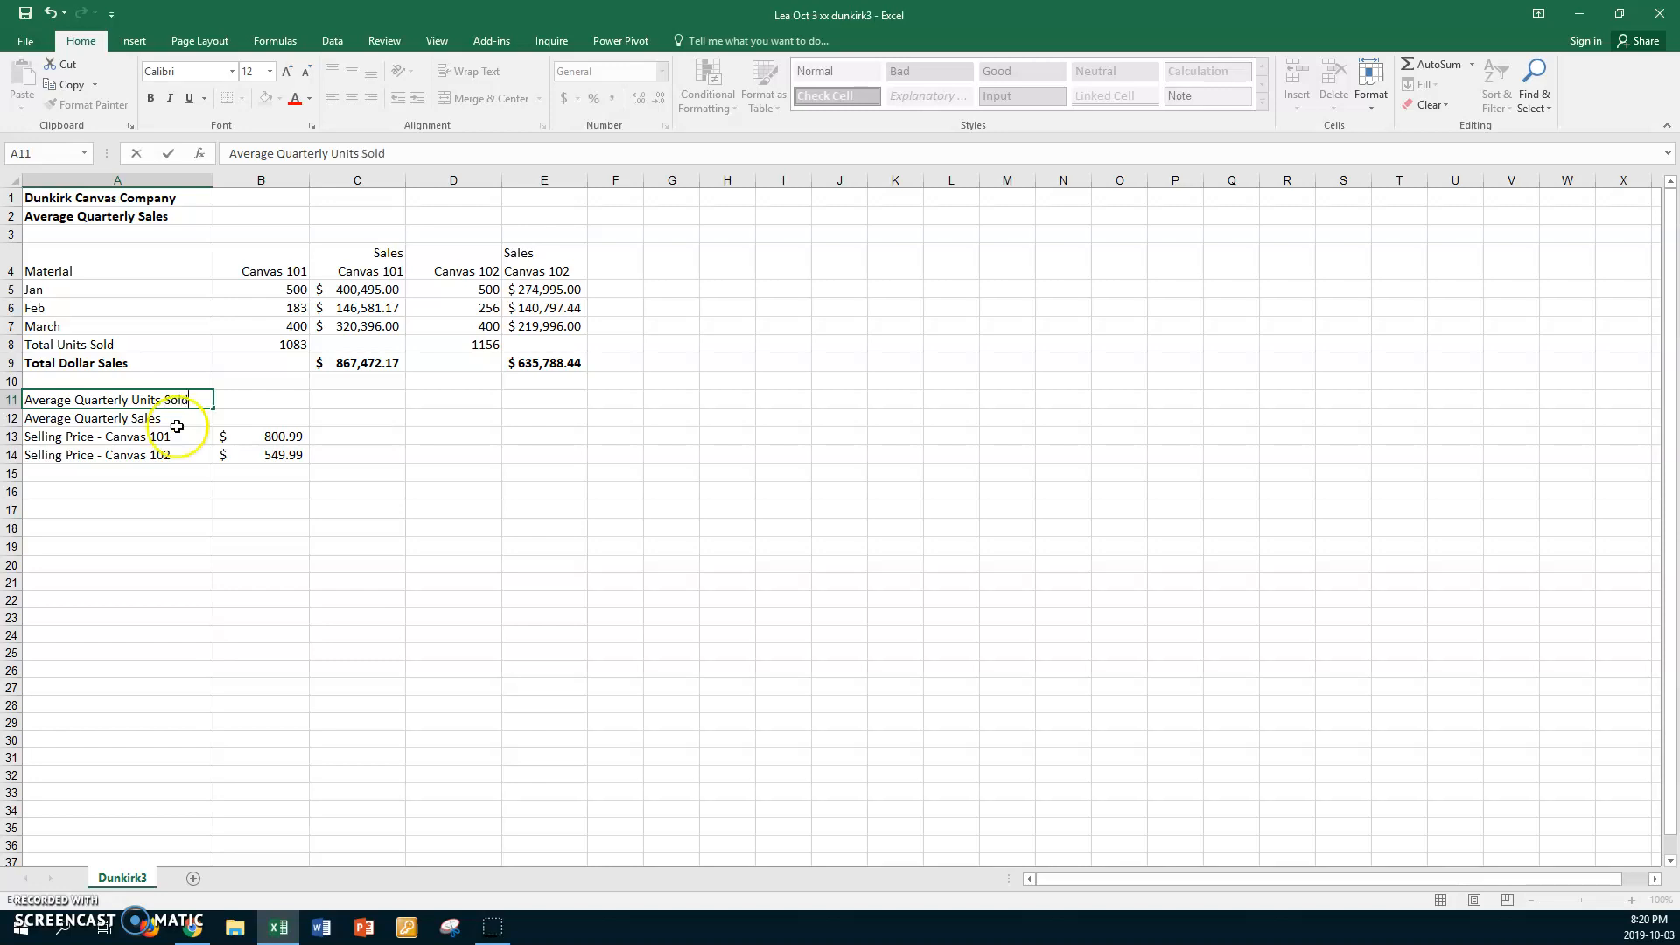
{"action": "left_click", "coordinate": [172, 423]}
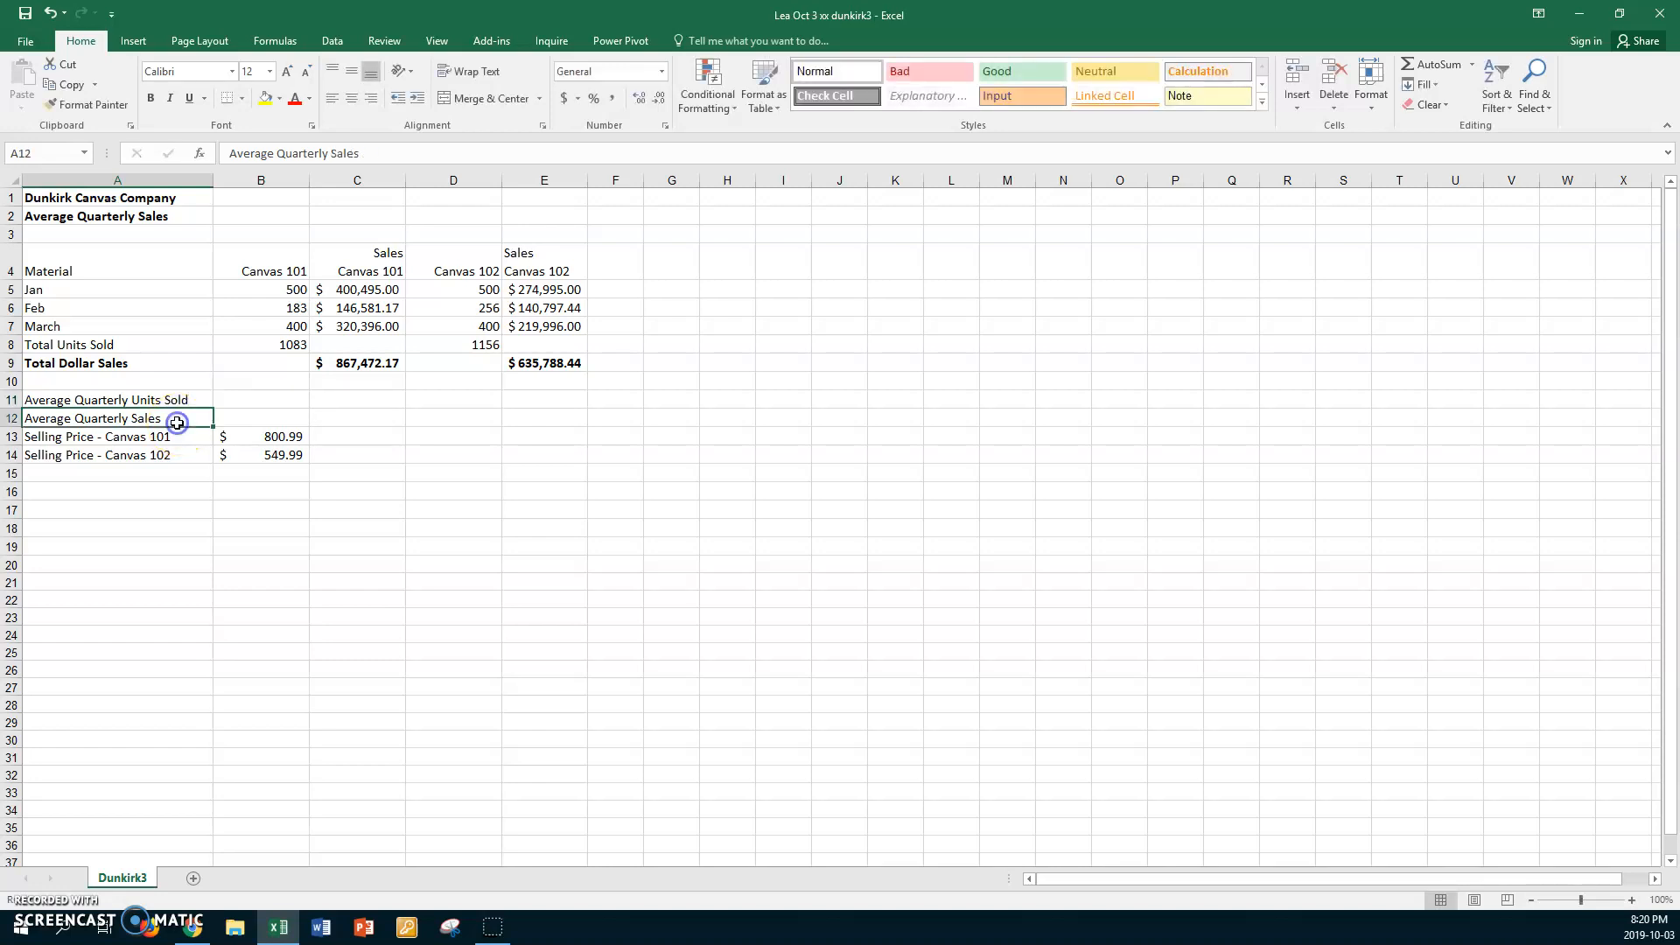
Average the monthly units sold of both canvases in B11 with an AVERAGE formula over B5:B7 and D5:D7
{"action": "left_click", "coordinate": [278, 400]}
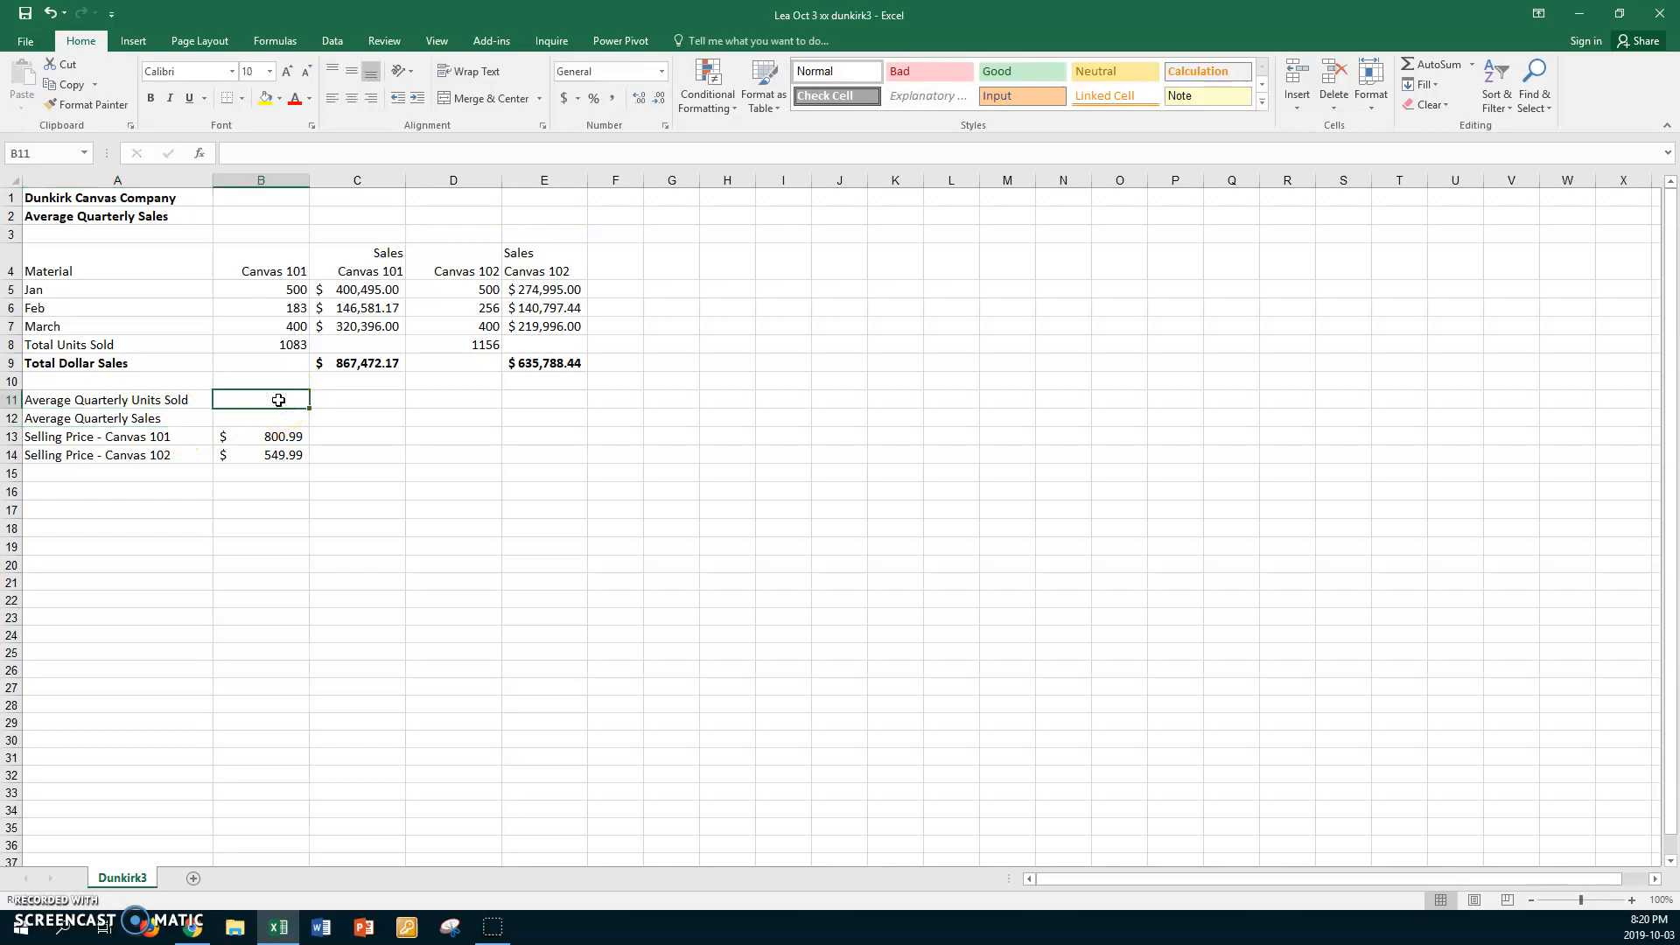
{"action": "type", "text": "=averag"}
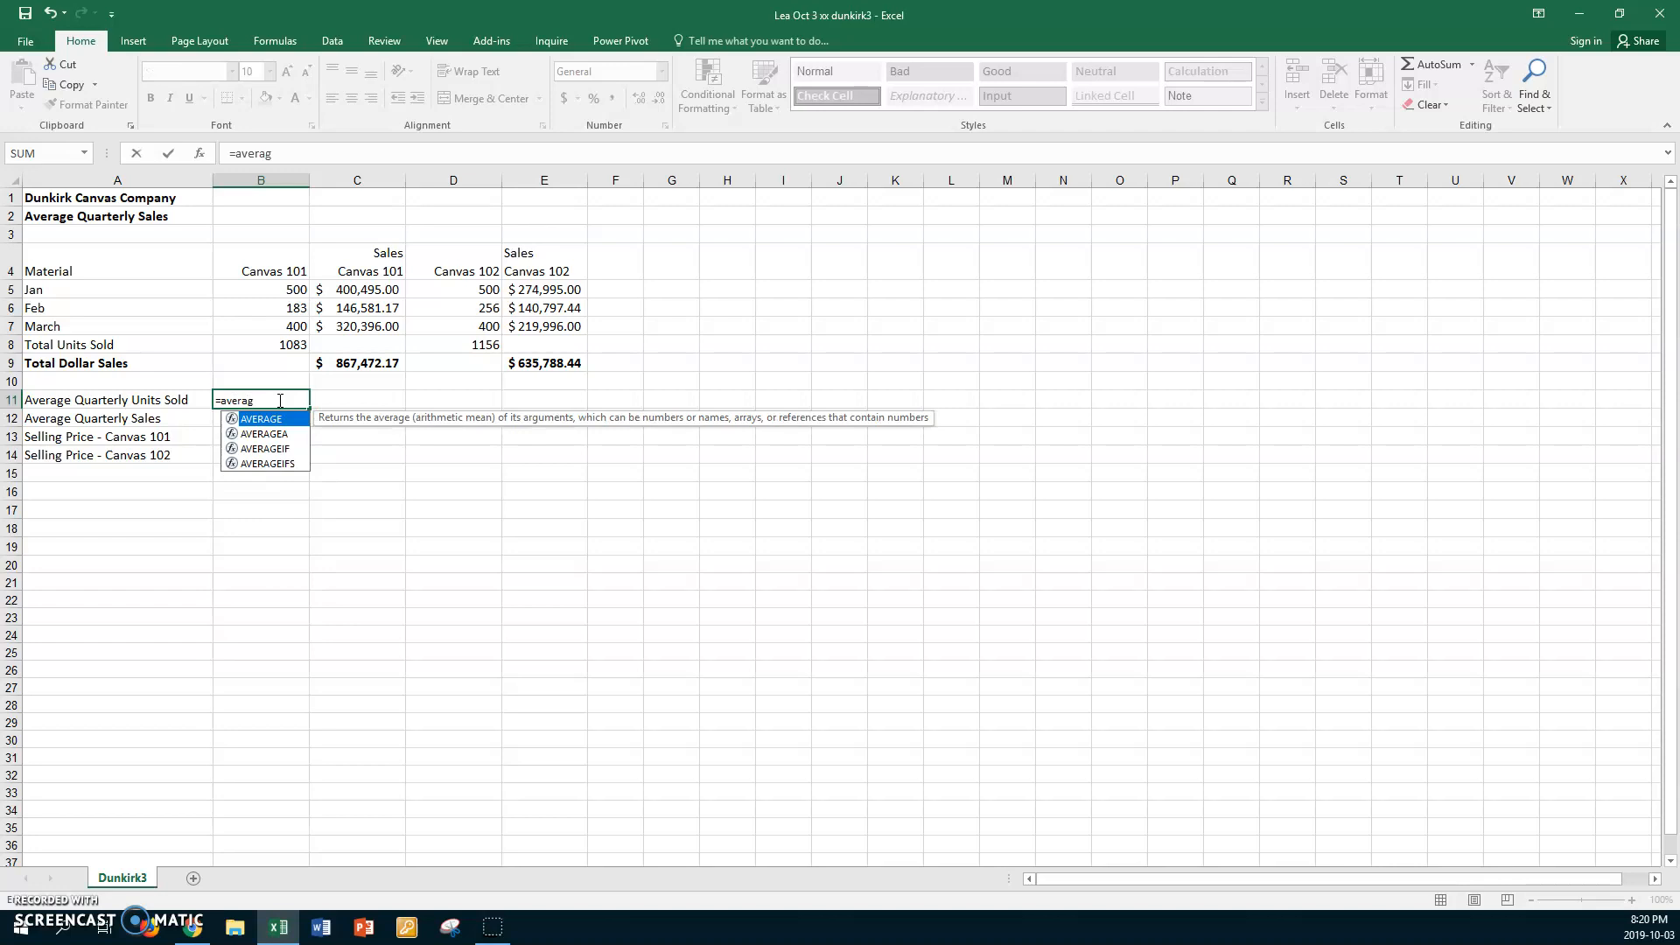
{"action": "type", "text": "e("}
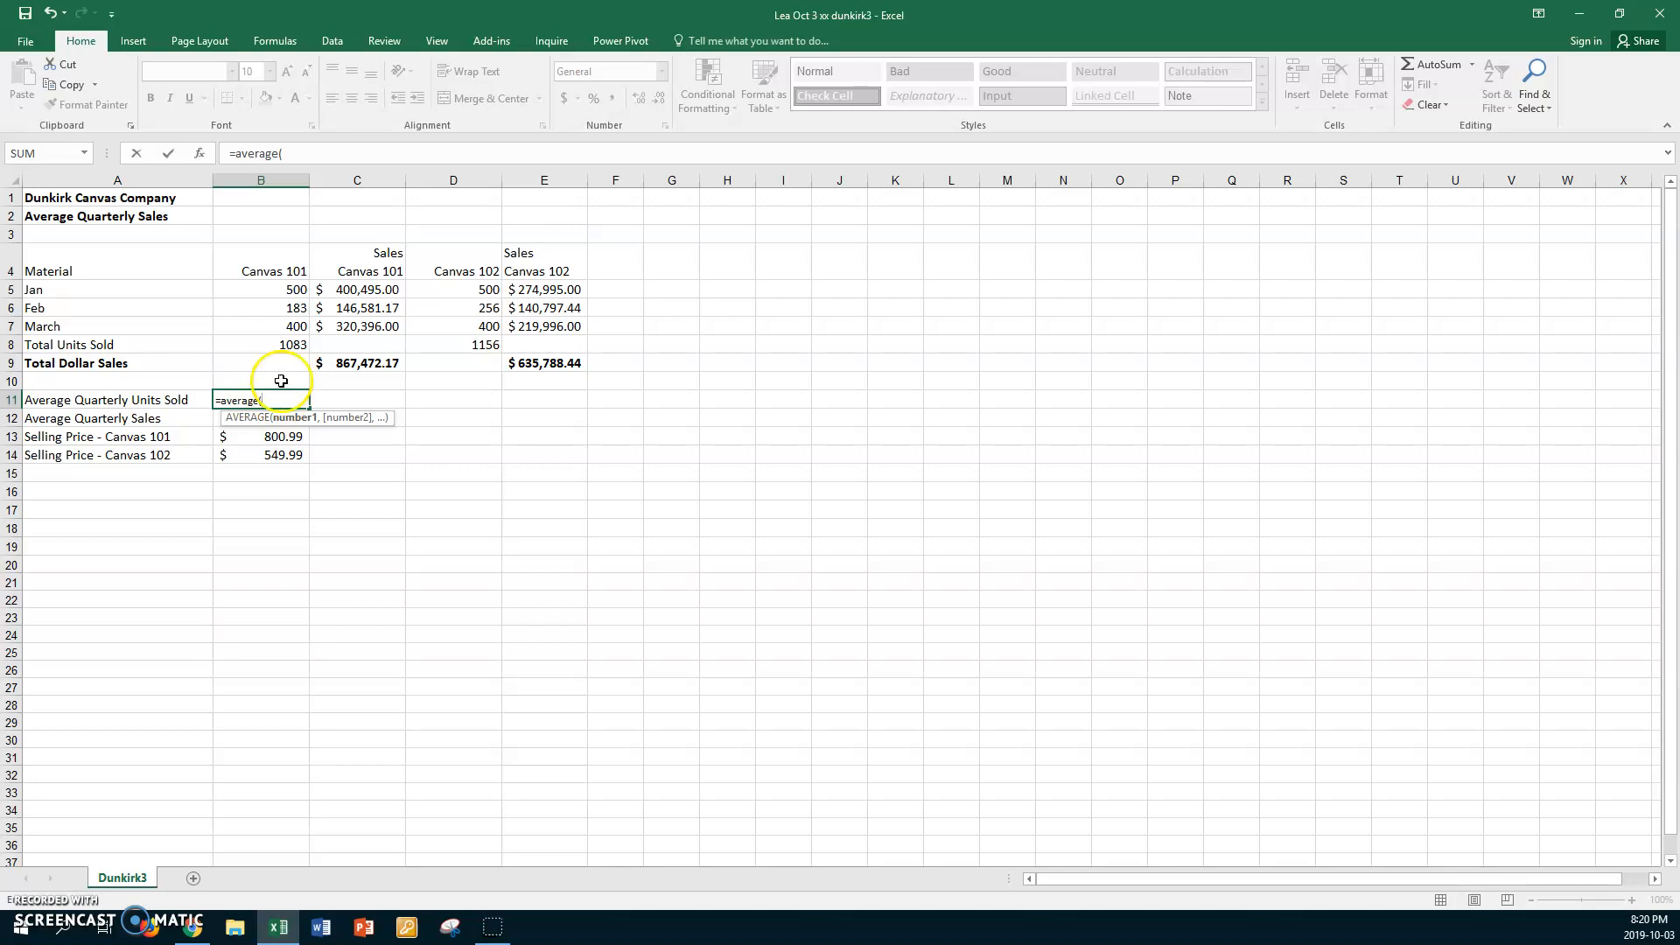
{"action": "left_click_drag", "start_coordinate": [263, 292], "coordinate": [262, 329]}
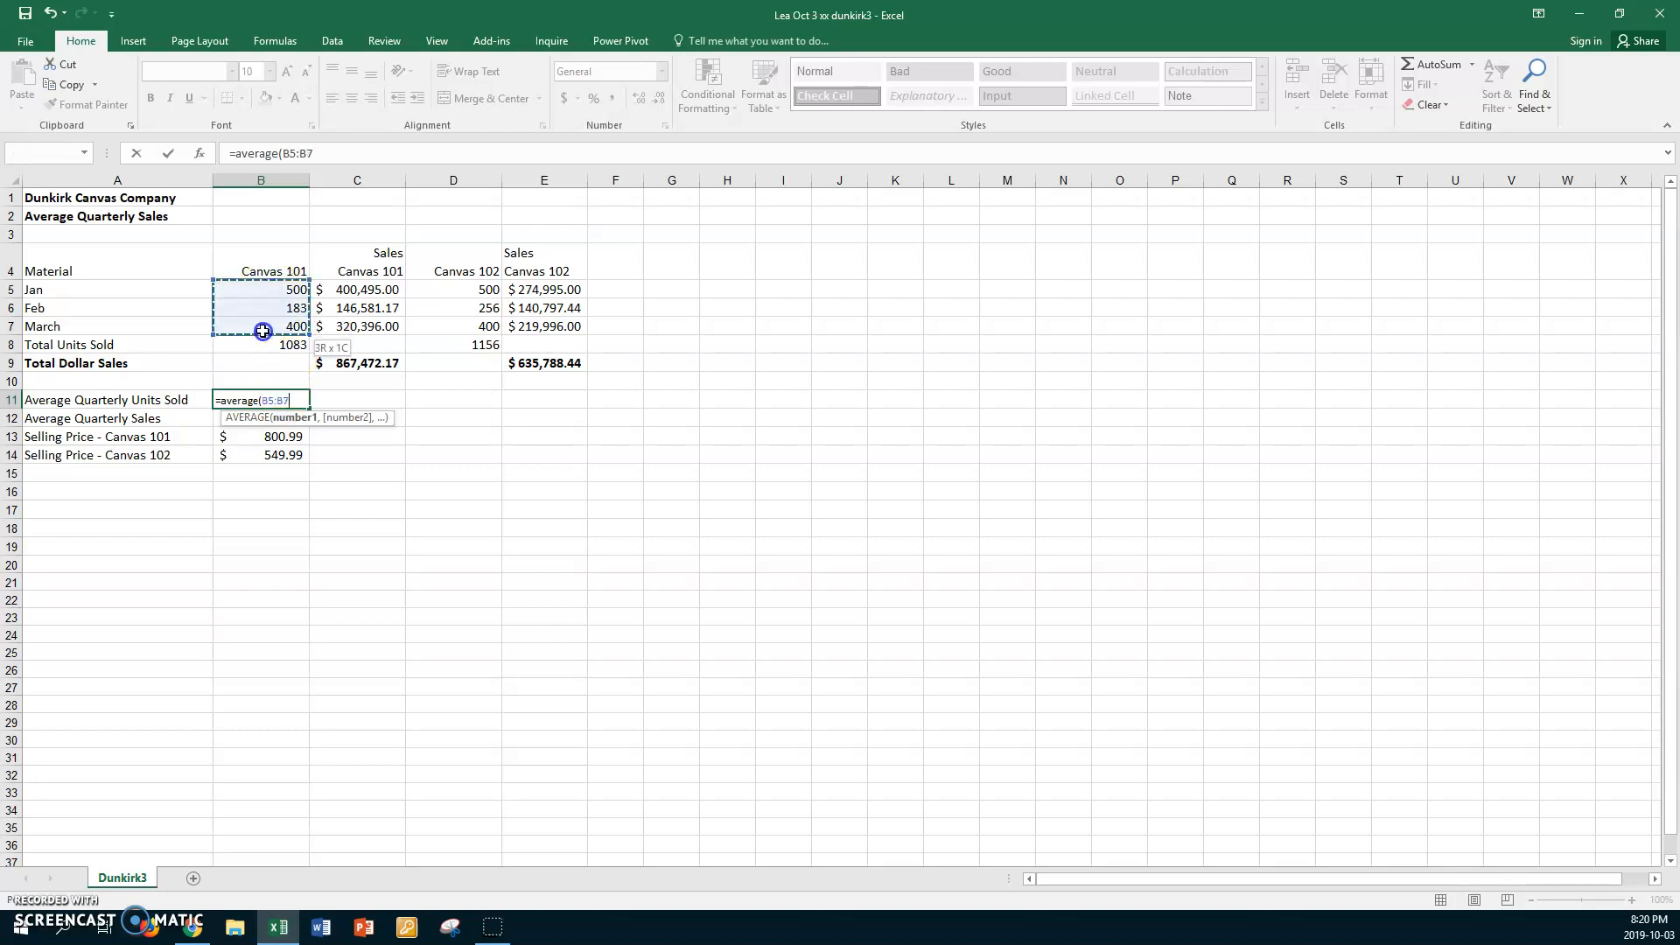
{"action": "type", "text": ","}
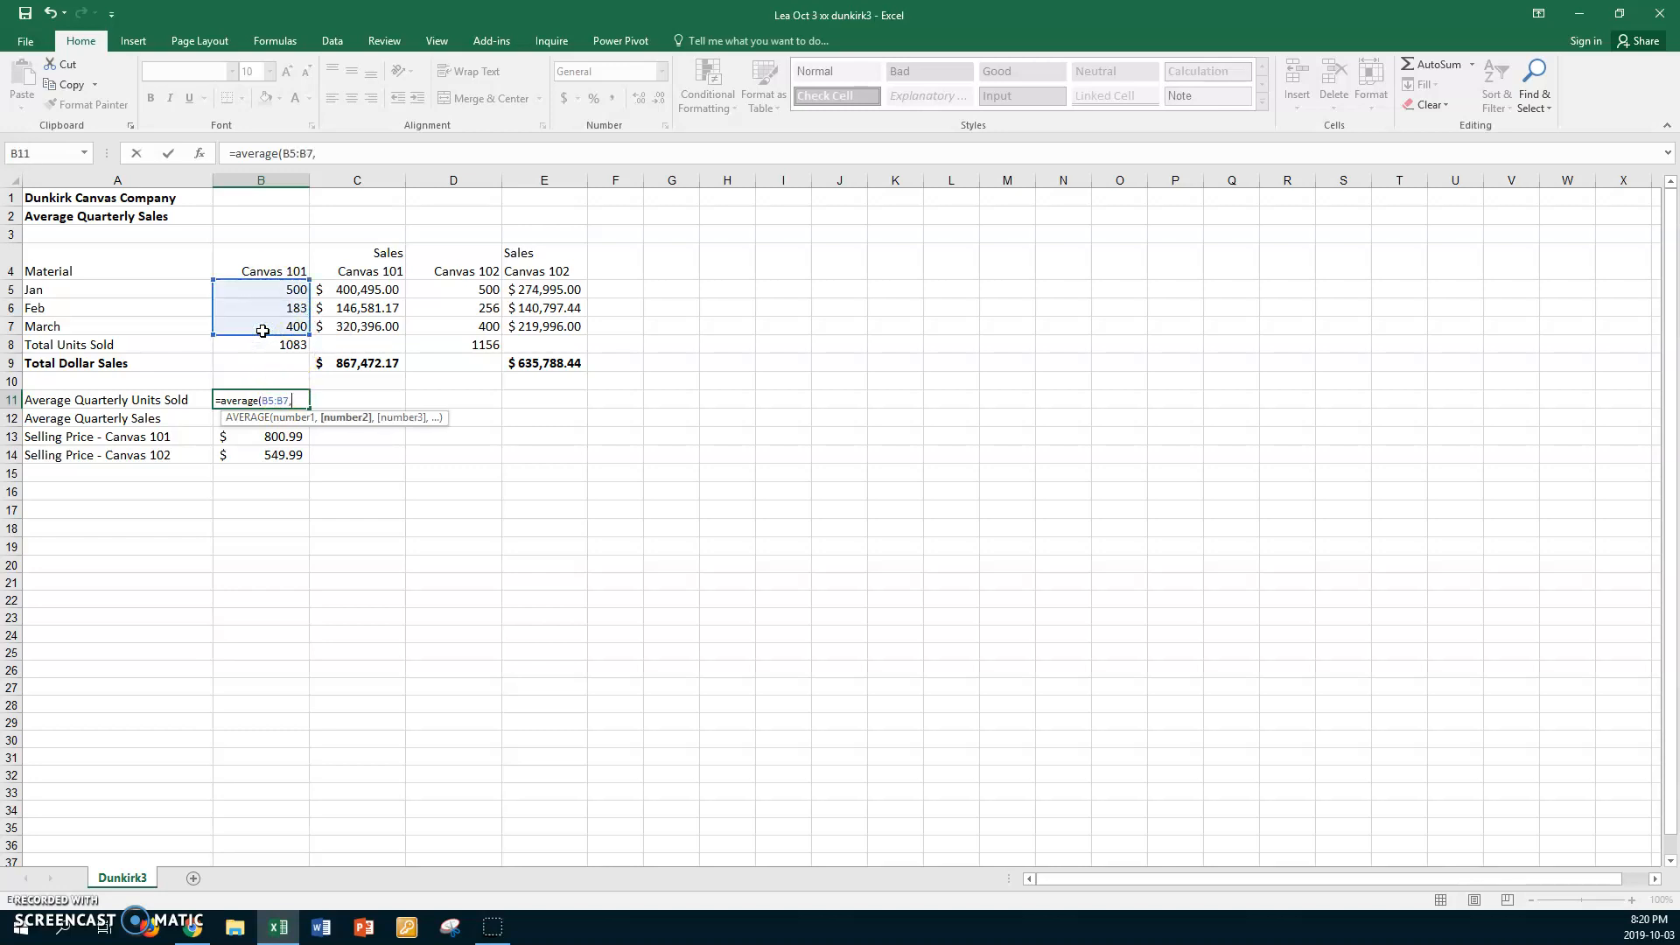
{"action": "left_click_drag", "start_coordinate": [459, 289], "coordinate": [464, 323]}
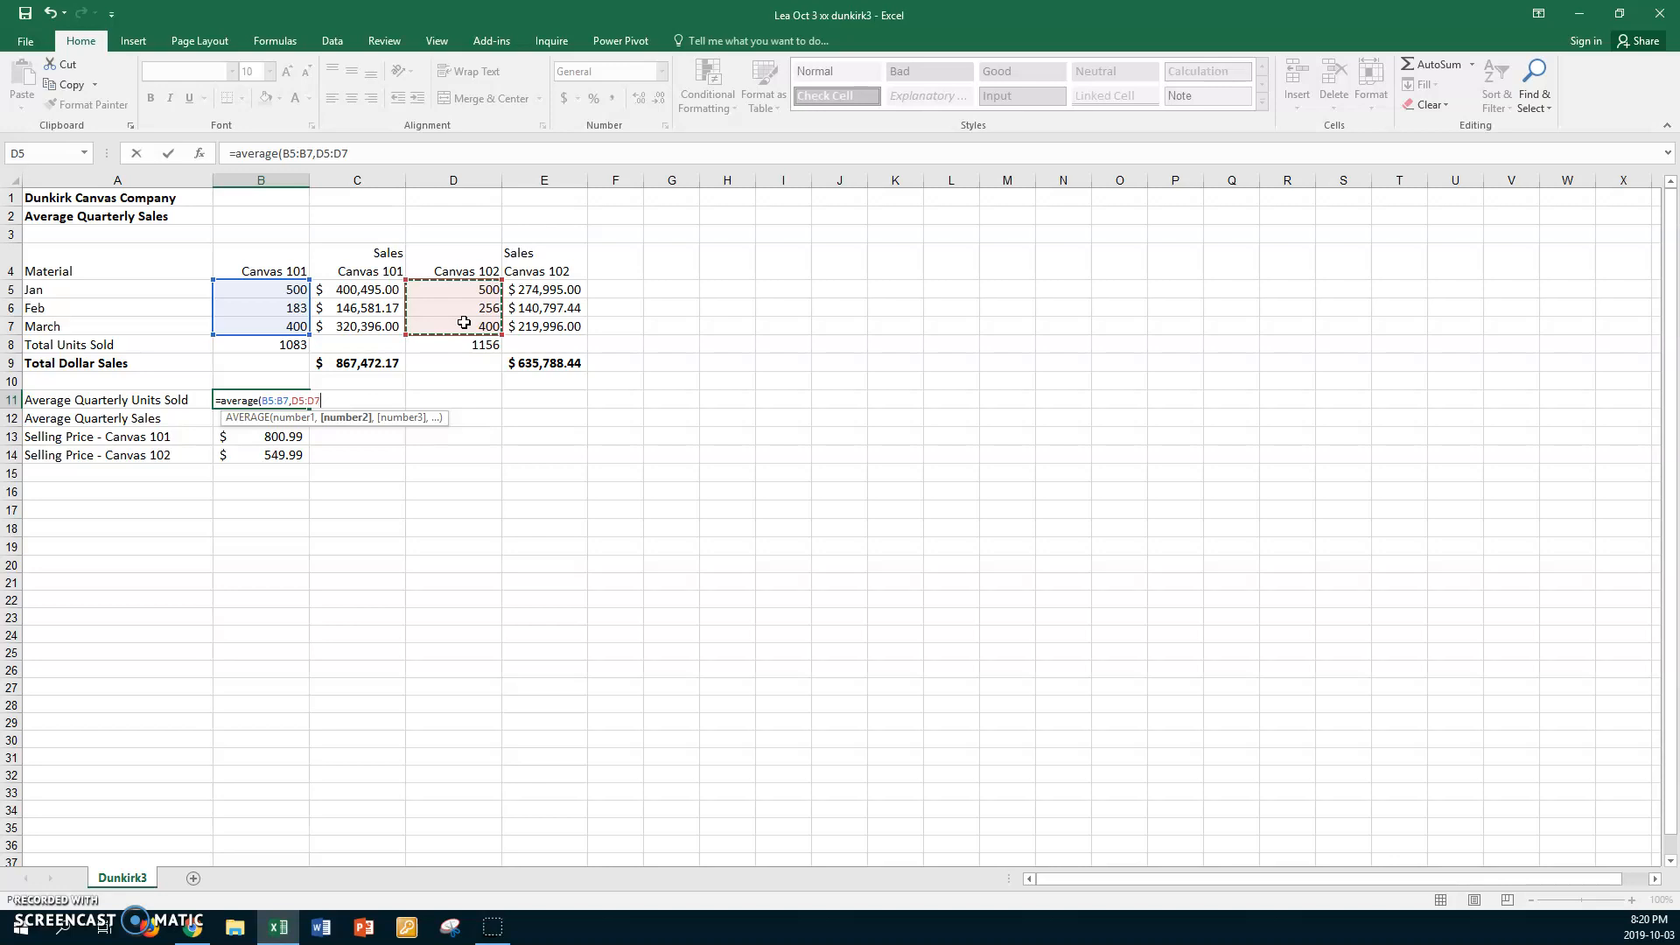
{"action": "key", "text": "Return"}
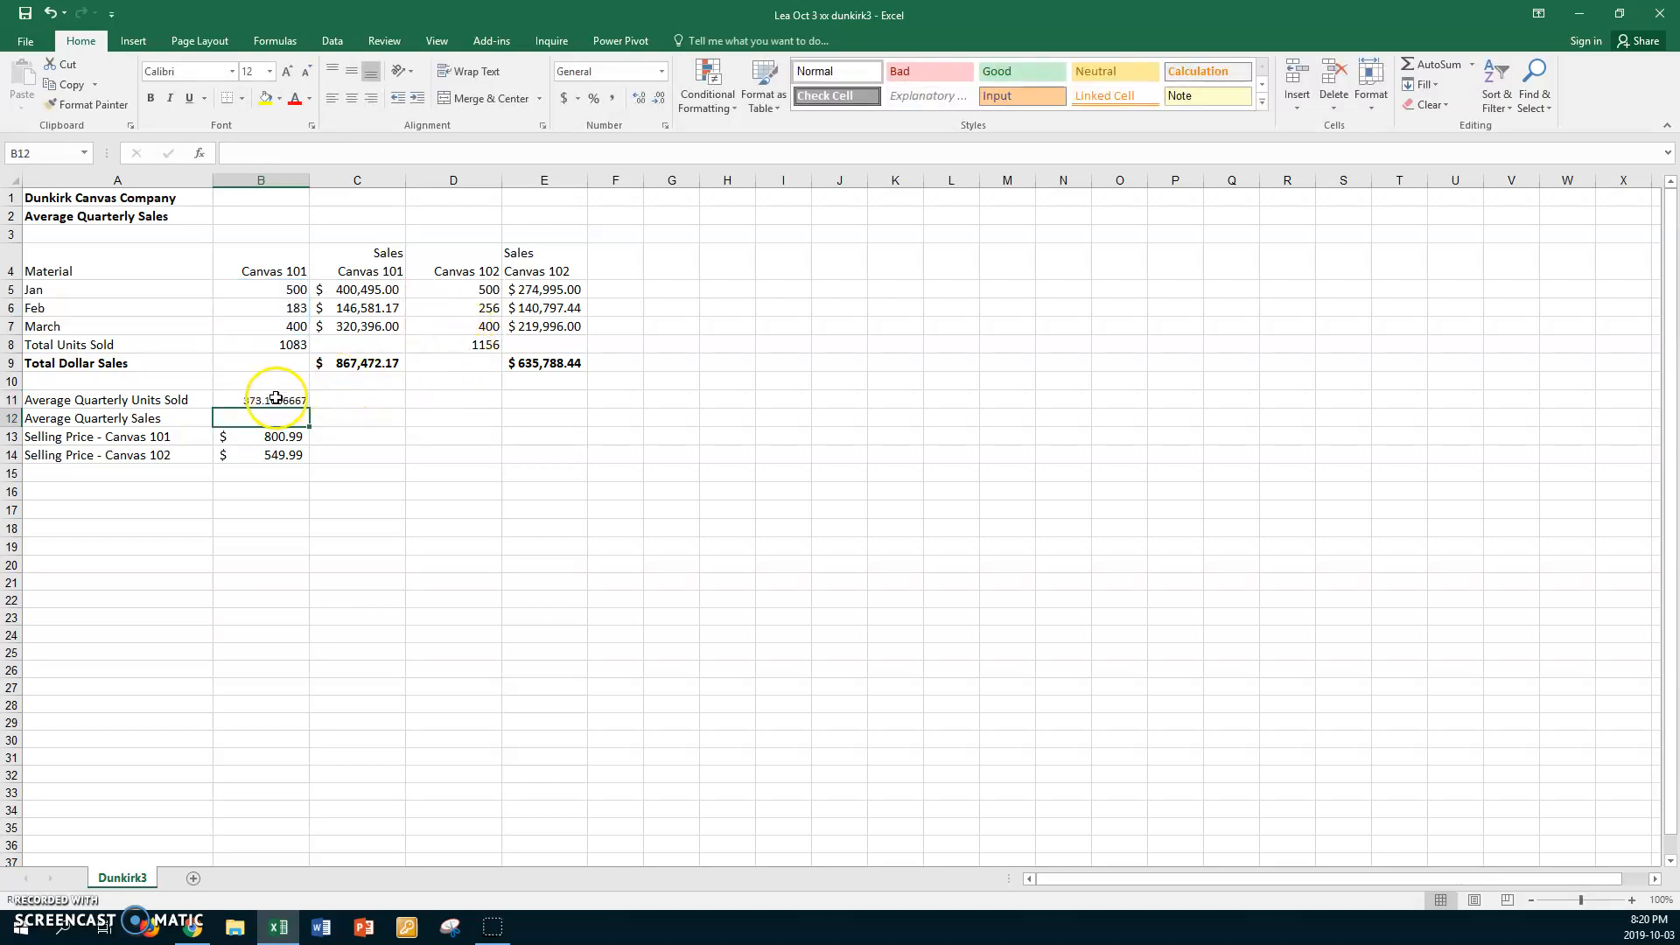
{"action": "left_click", "coordinate": [230, 401]}
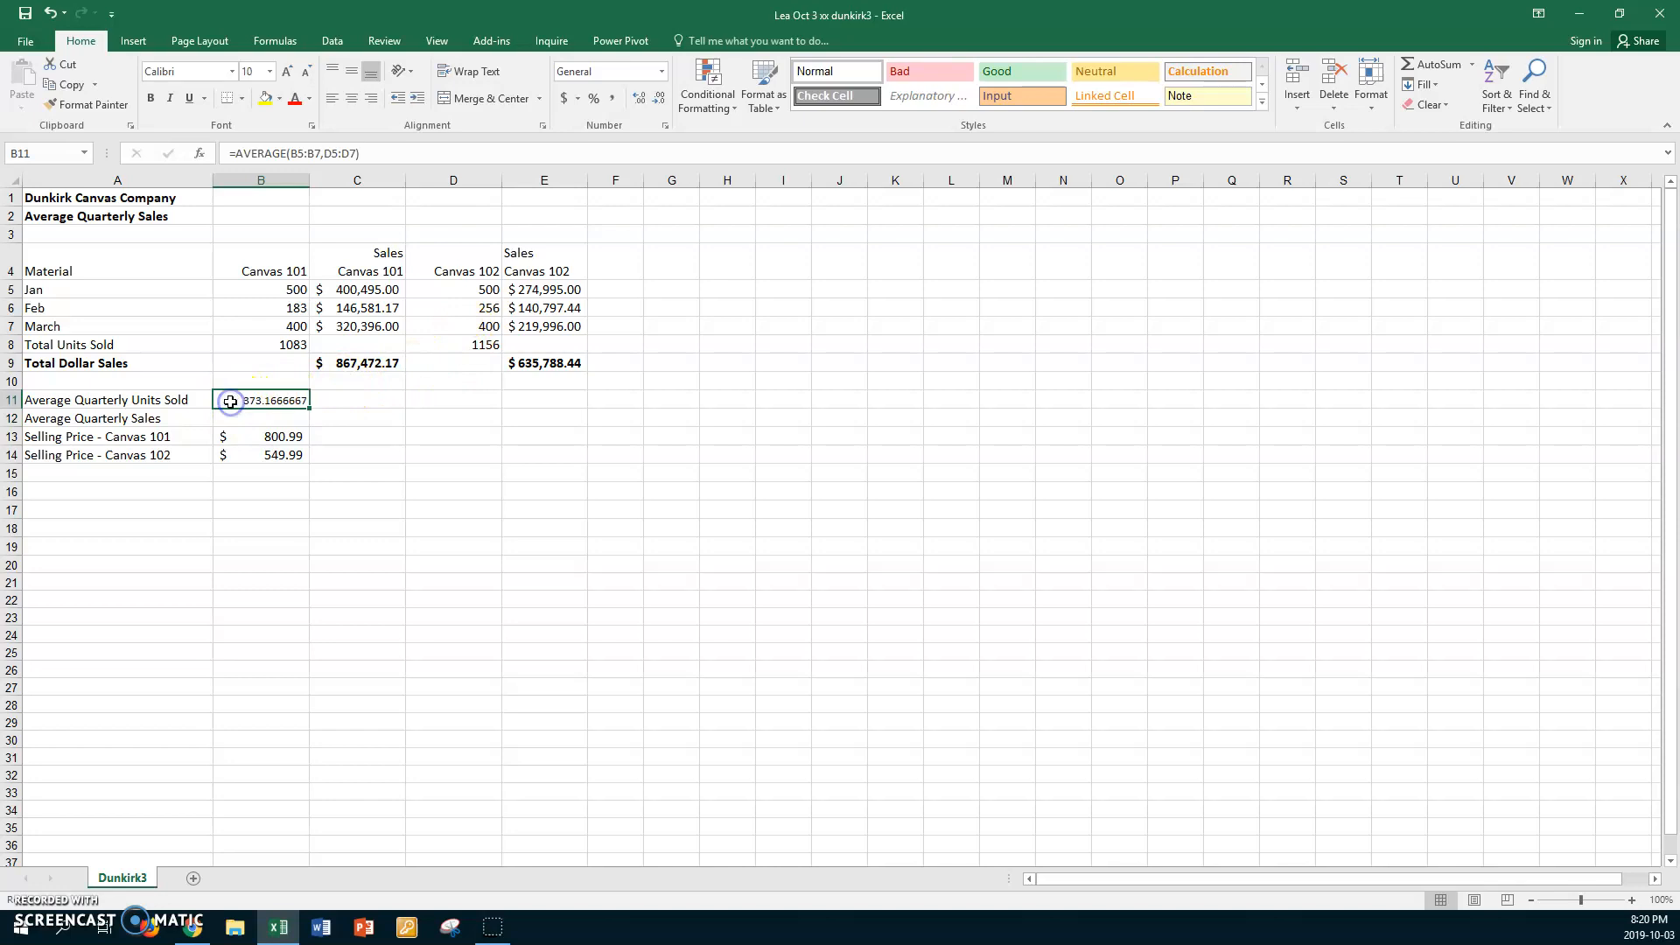
Average the monthly dollar sales of both canvases in B12 with an AVERAGE formula over C5:C7 and E5:E7
{"action": "left_click", "coordinate": [271, 419]}
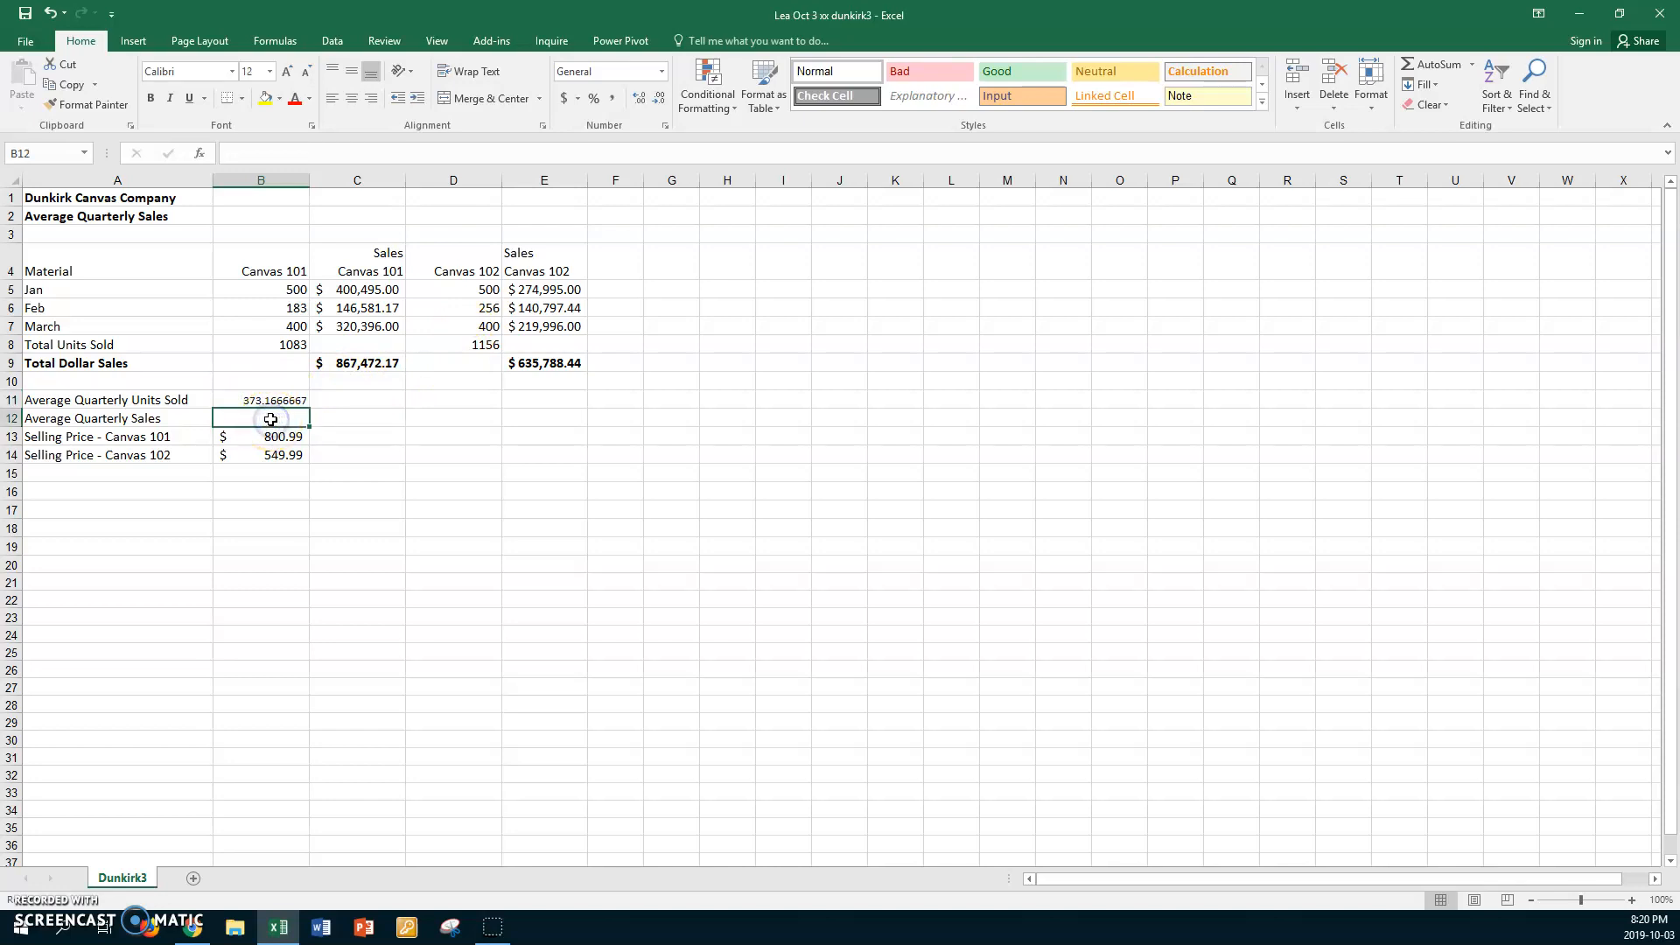
{"action": "type", "text": "=aver"}
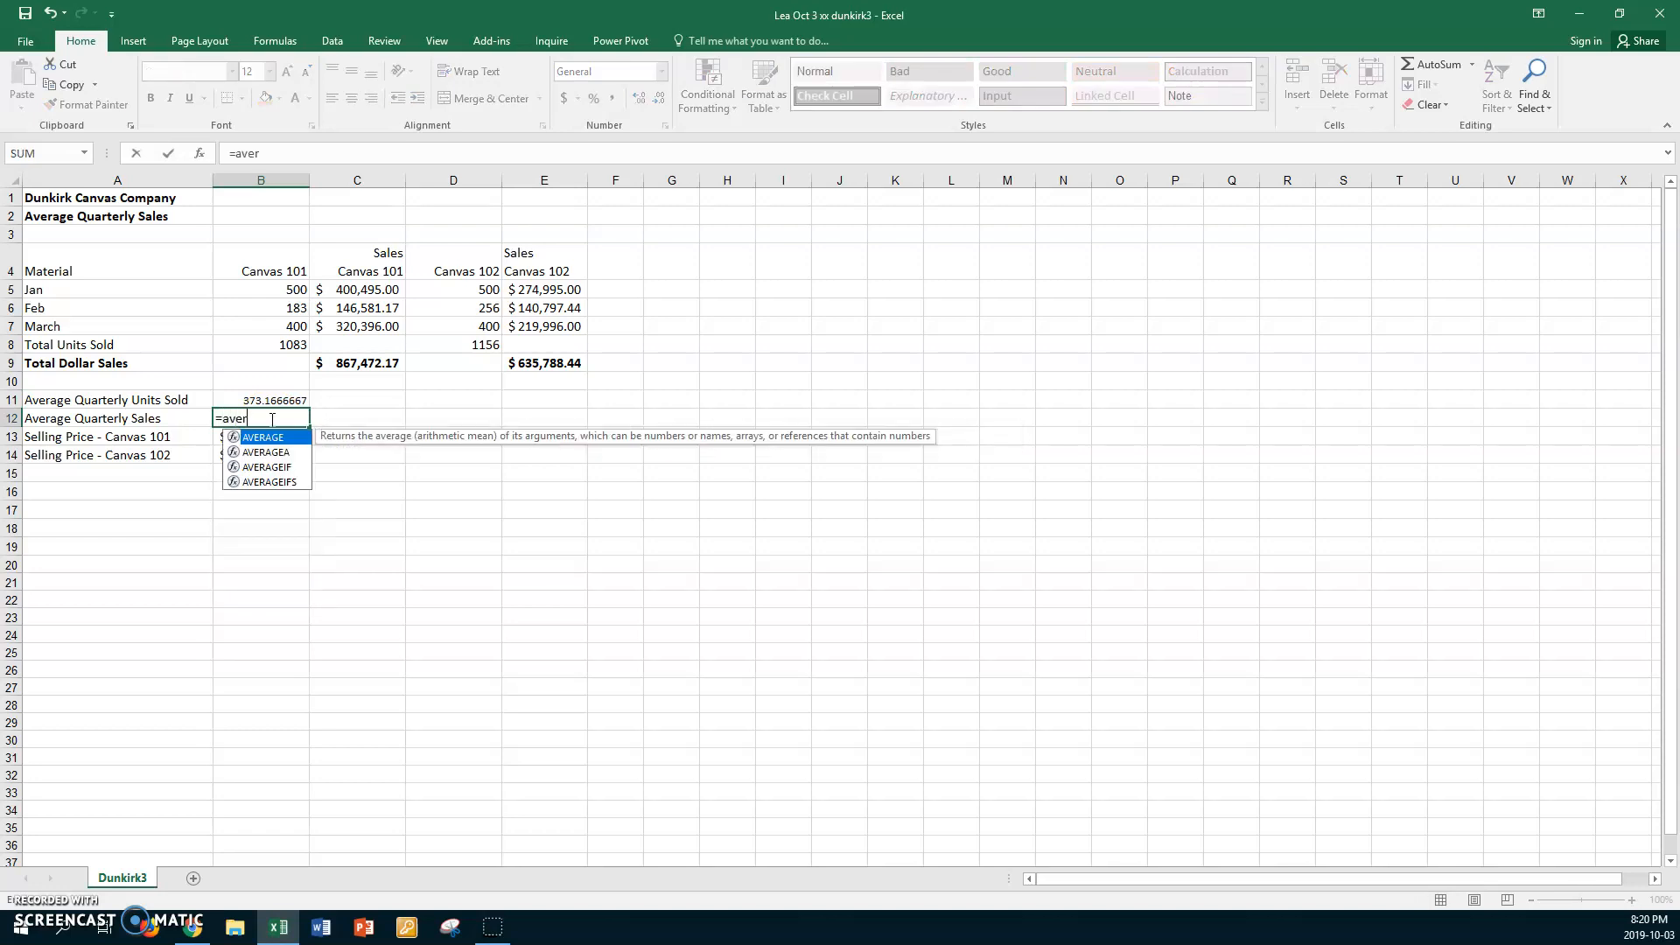
{"action": "type", "text": "age("}
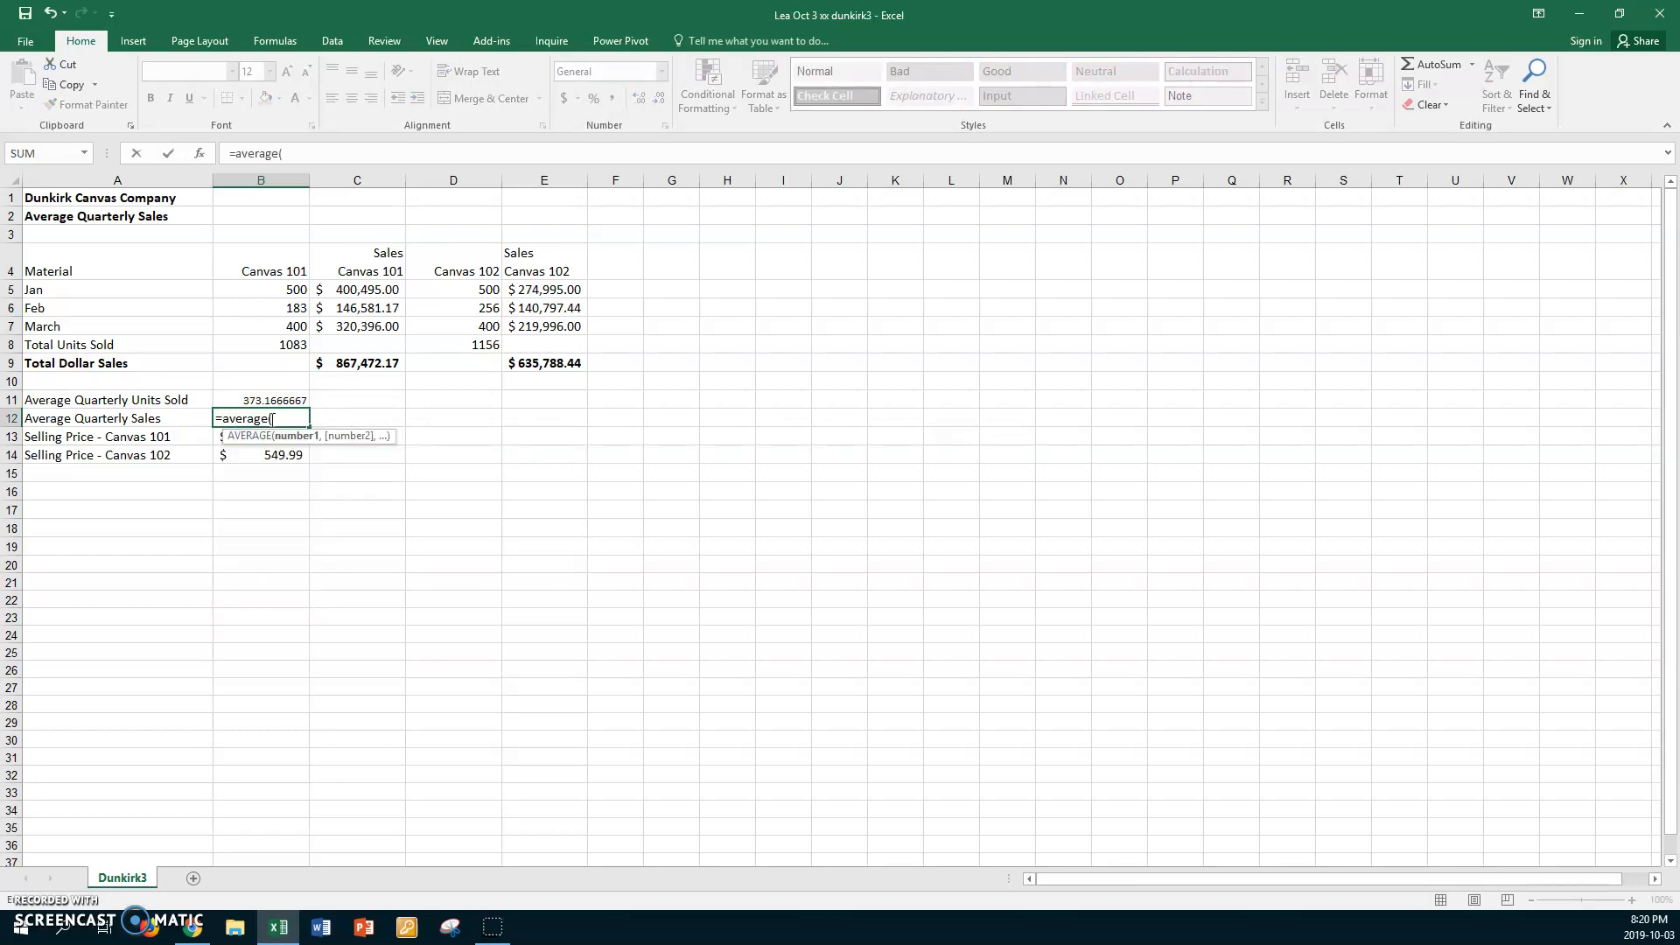
{"action": "left_click_drag", "start_coordinate": [354, 290], "coordinate": [359, 320]}
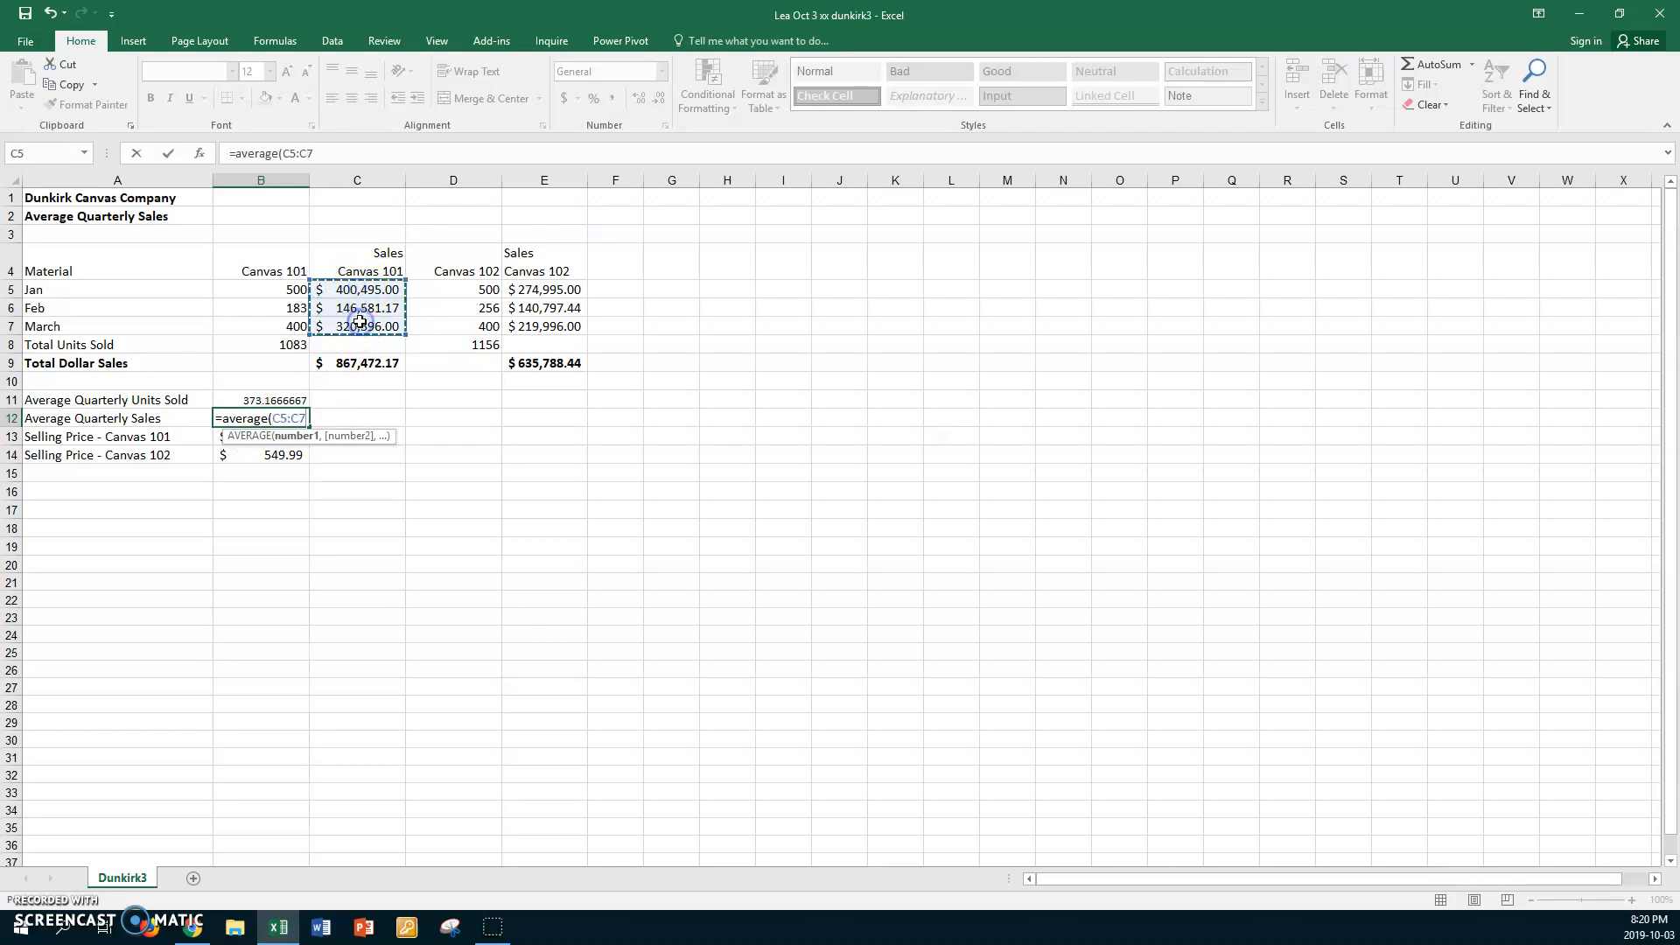
{"action": "type", "text": ","}
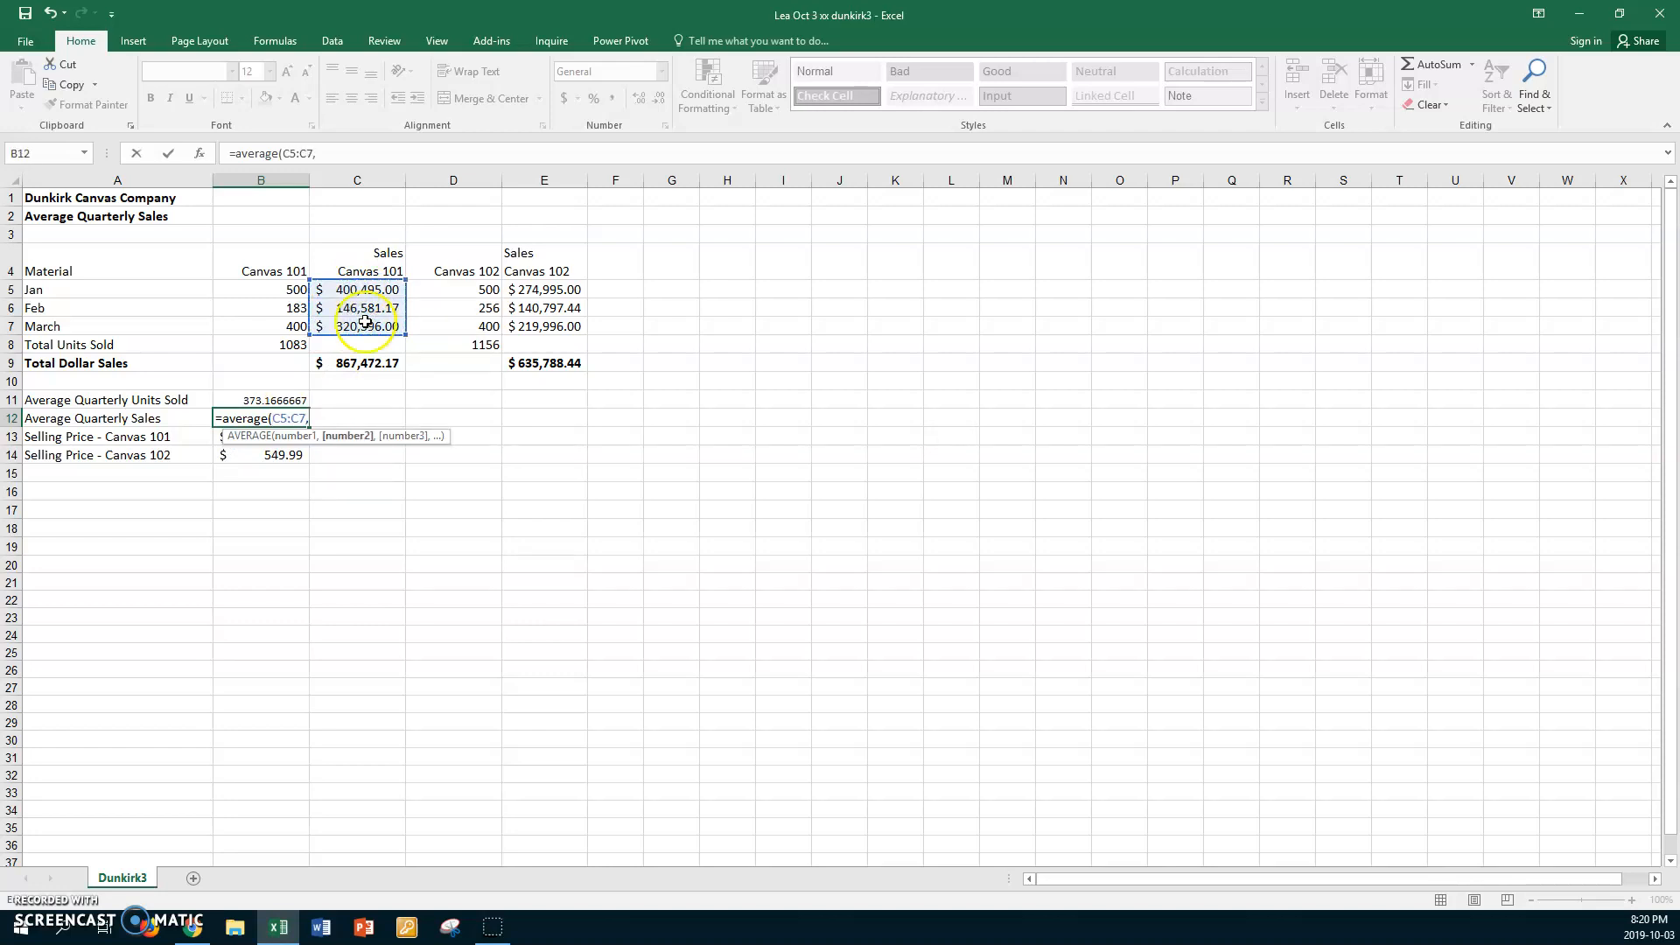
{"action": "left_click_drag", "start_coordinate": [548, 289], "coordinate": [546, 320]}
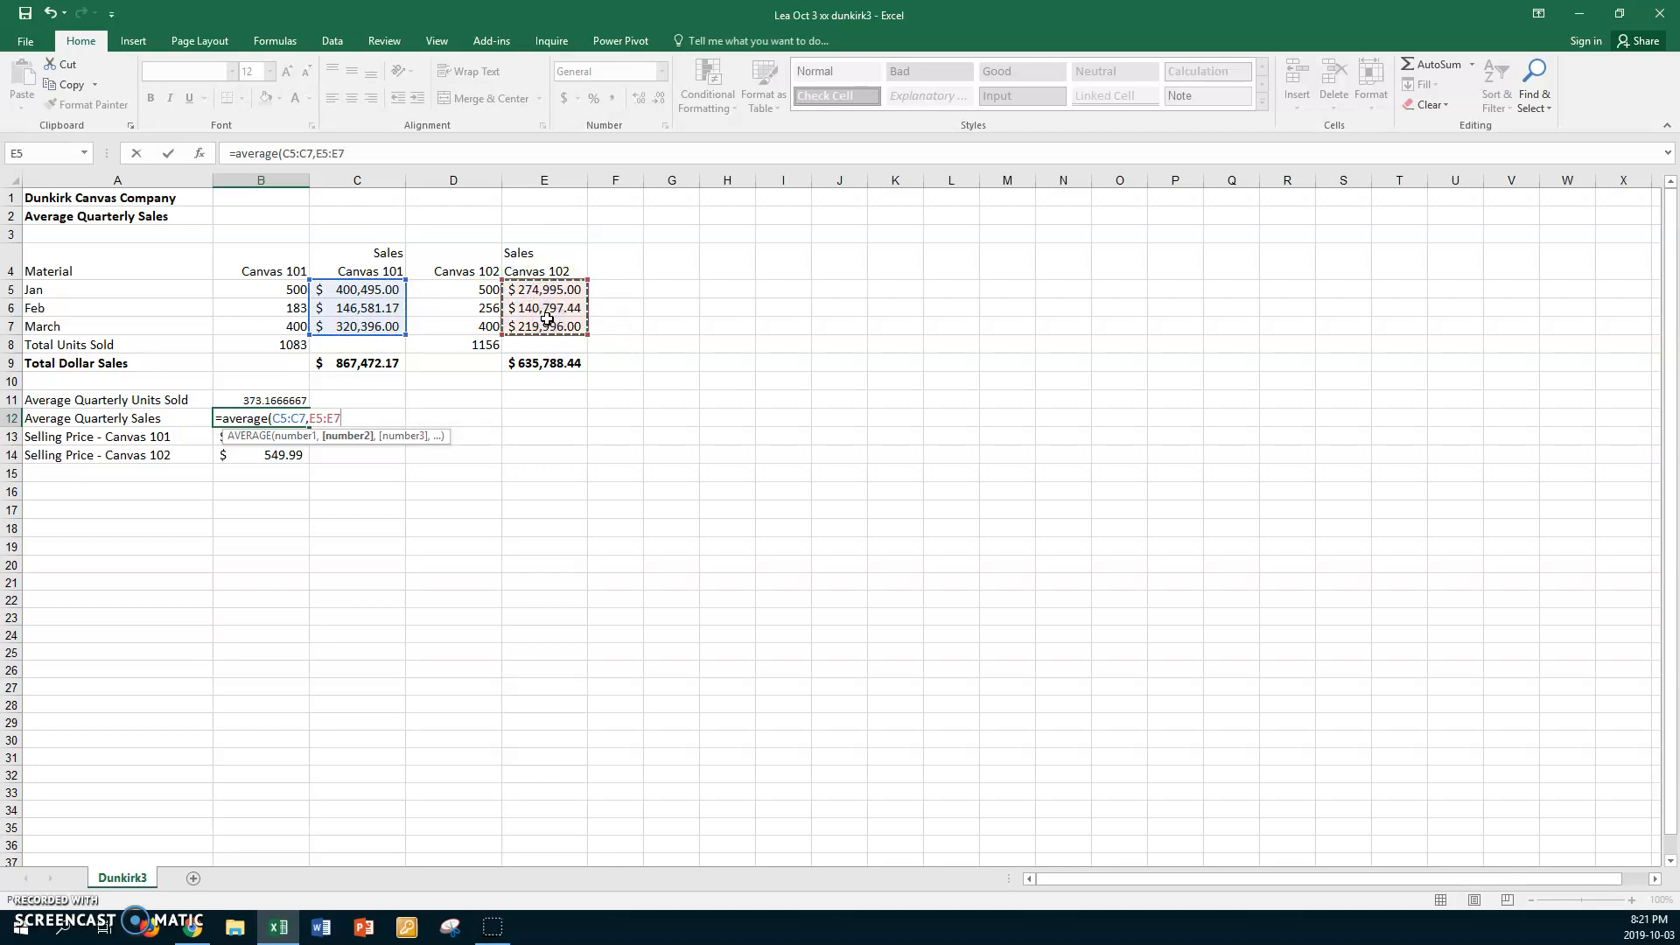
{"action": "key", "text": "Return"}
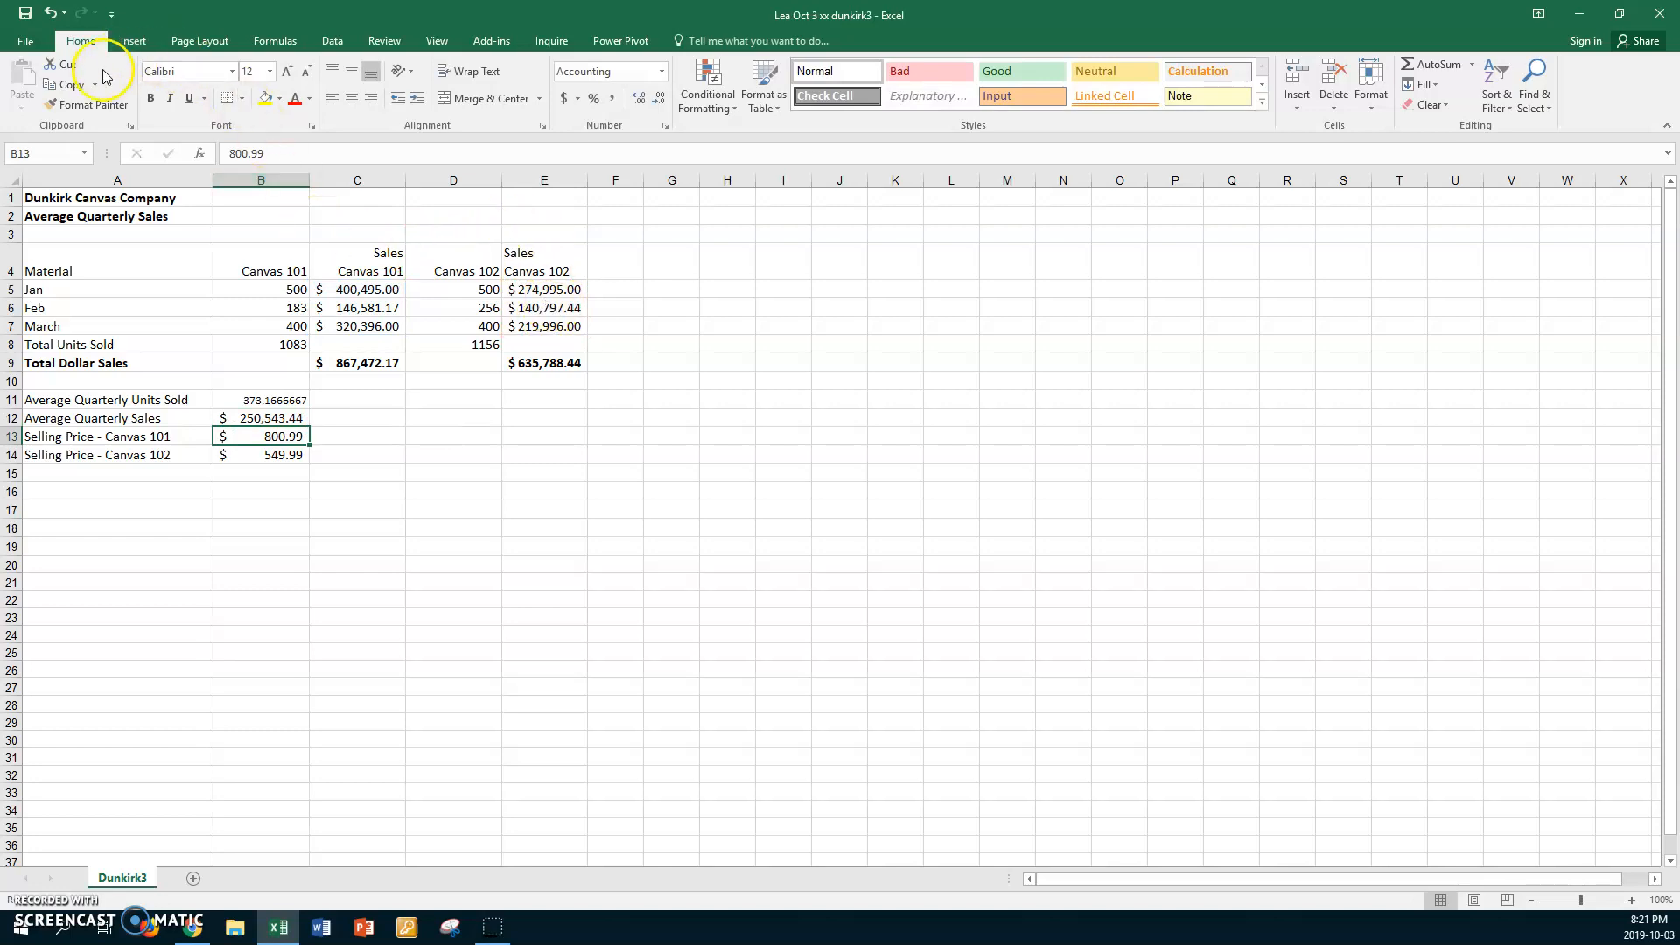
Set the worksheet magnification to a custom 150%
{"action": "left_click", "coordinate": [437, 41]}
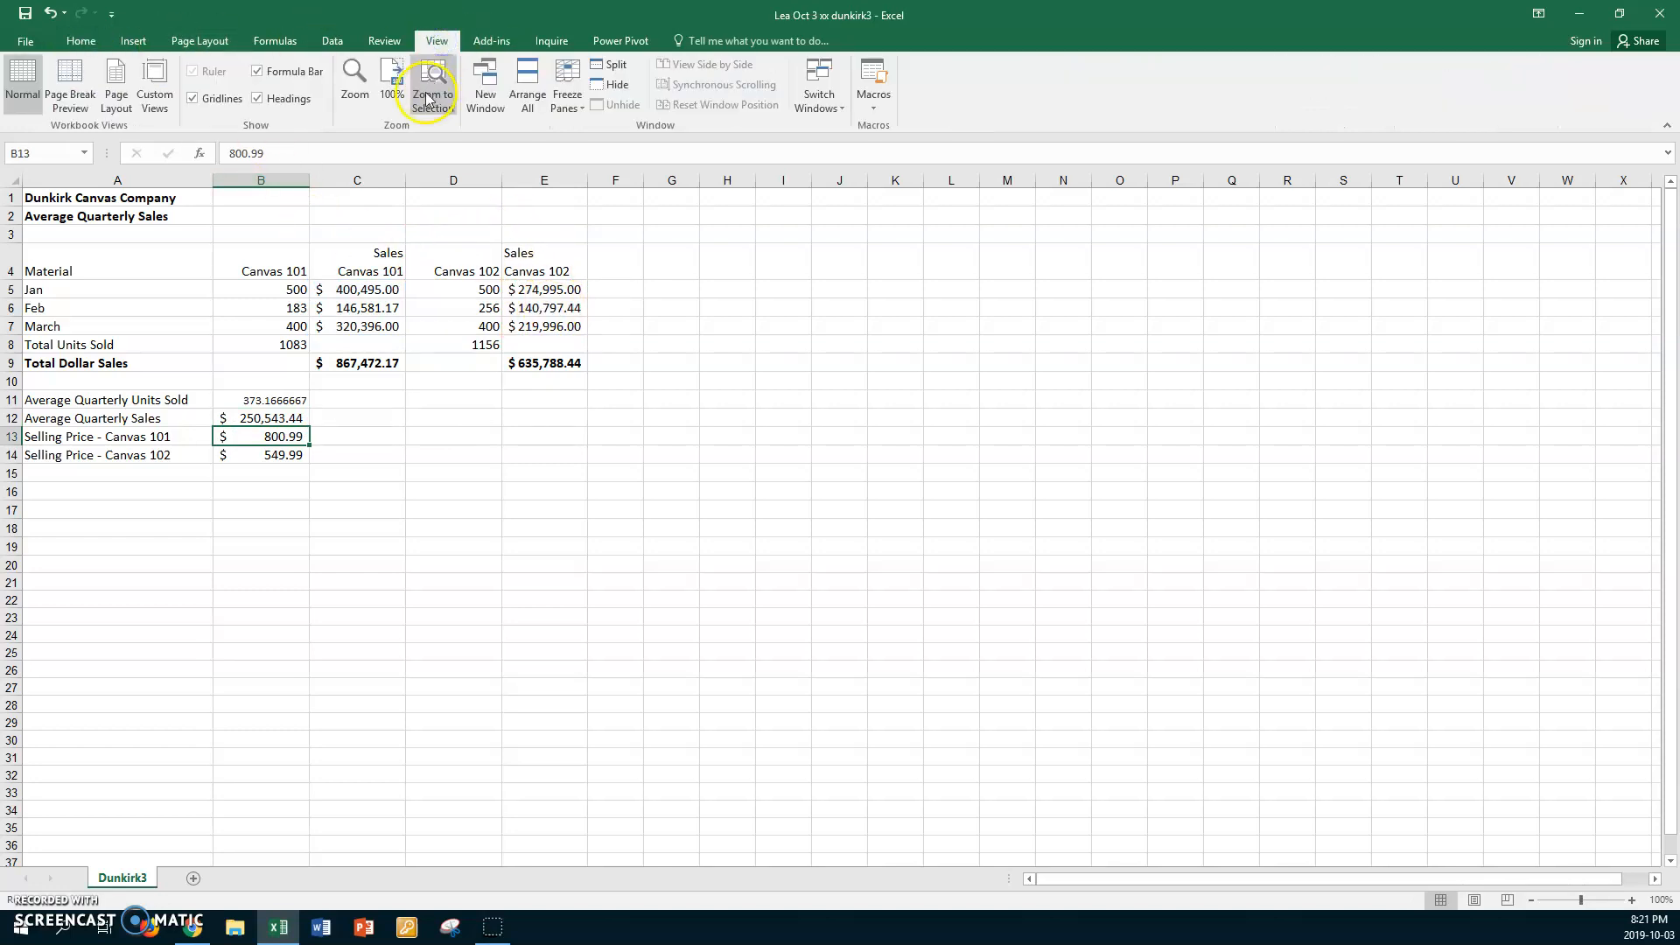
{"action": "left_click", "coordinate": [354, 94]}
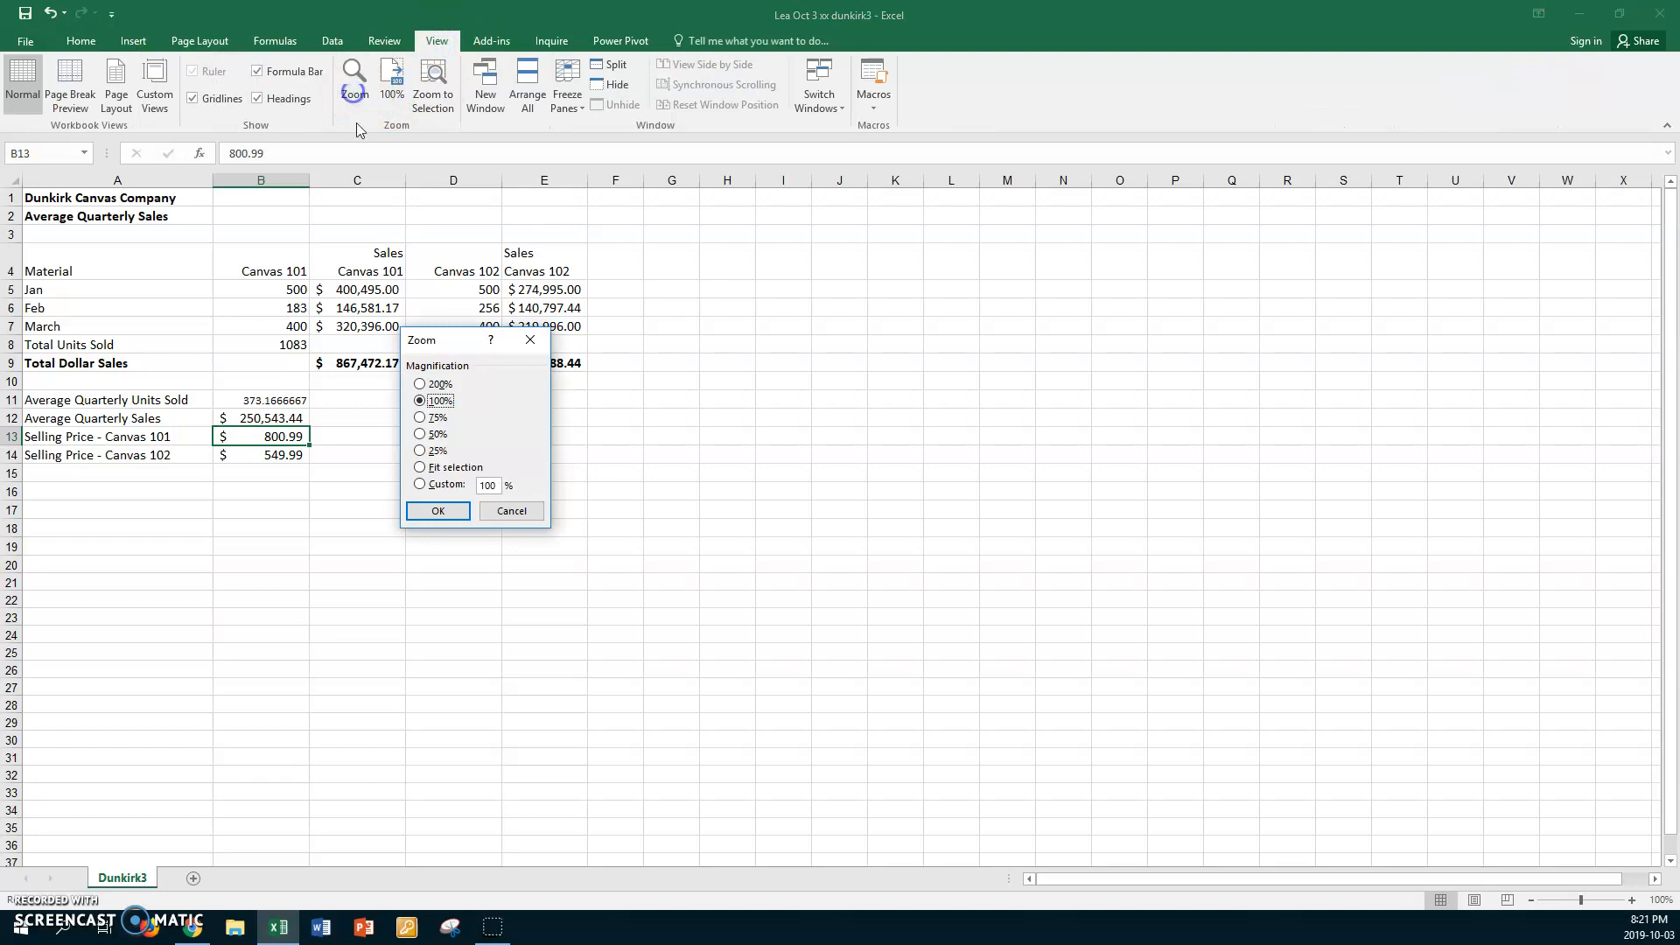
{"action": "left_click", "coordinate": [419, 485]}
{"action": "key", "text": "Return"}
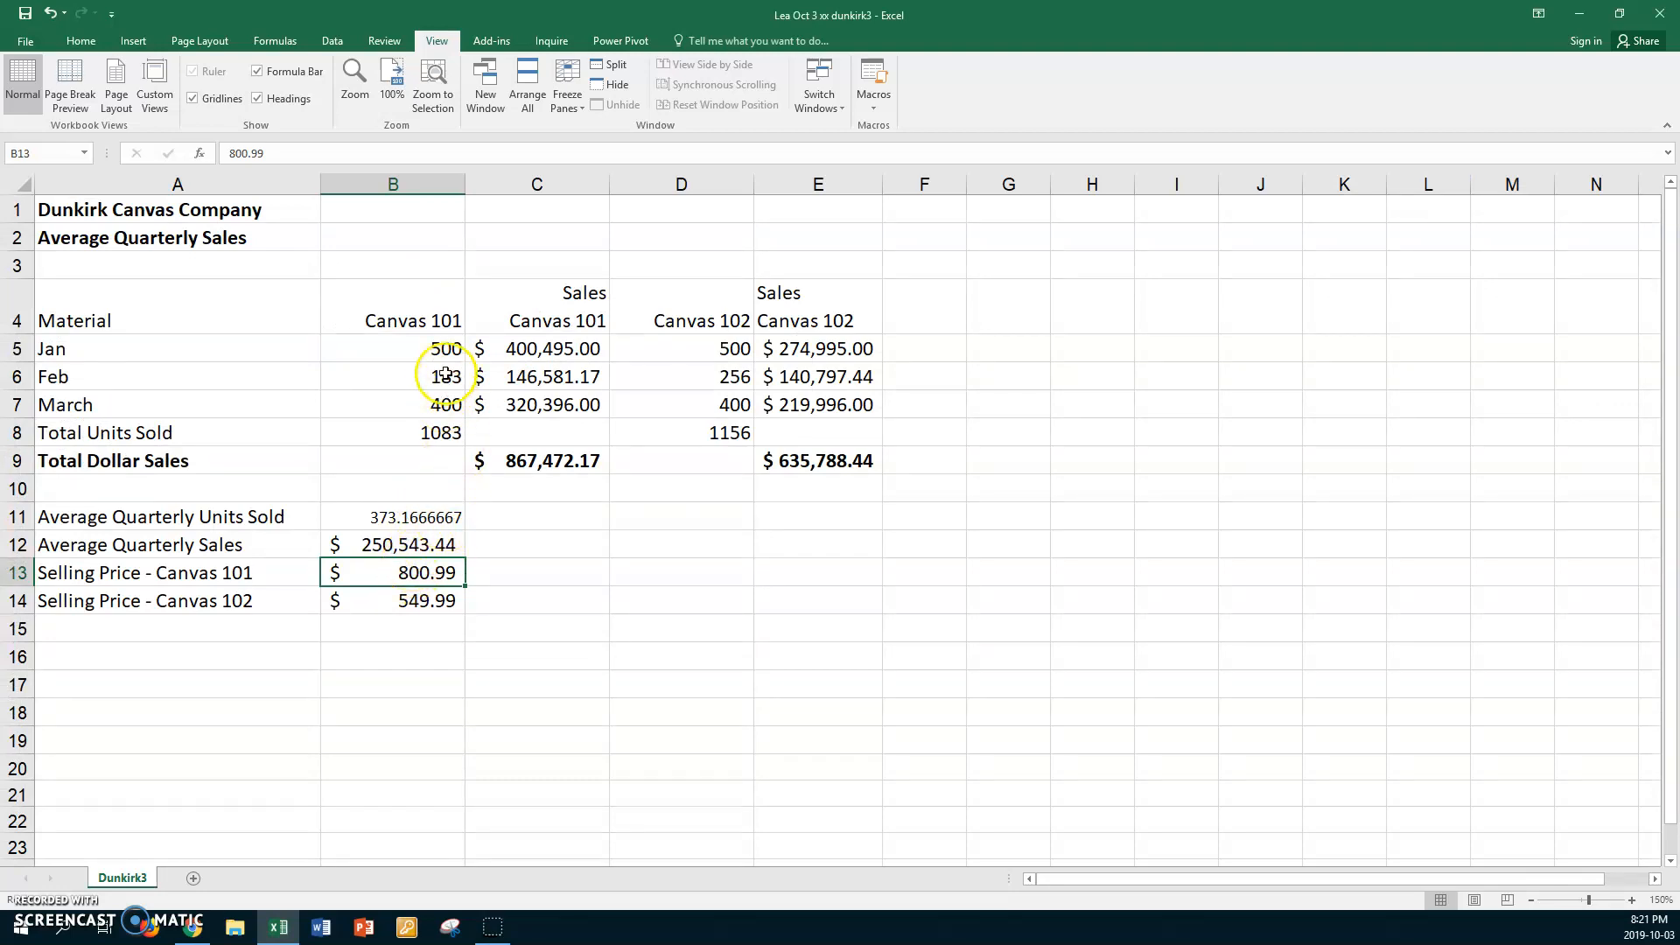
Format the unit figures in B5:B8 and D5:D8 as Accounting with no currency symbol and 0 decimal places
{"action": "left_click", "coordinate": [414, 350]}
{"action": "left_click_drag", "start_coordinate": [414, 350], "coordinate": [397, 430]}
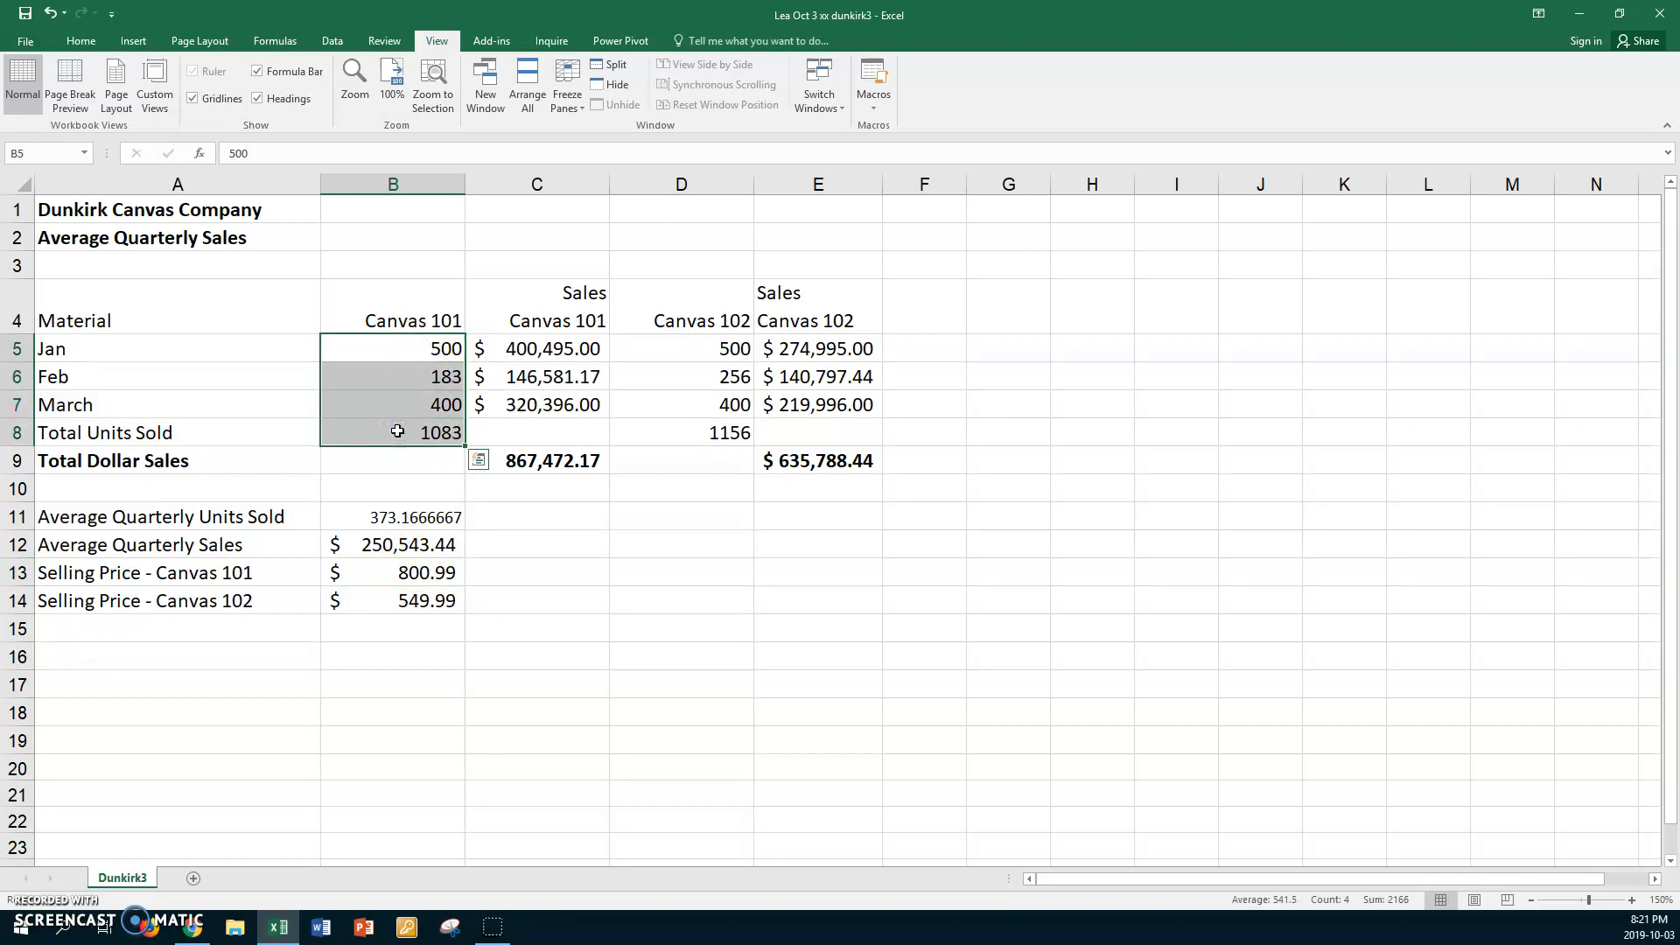
{"action": "left_click_drag", "start_coordinate": [679, 343], "coordinate": [695, 427], "text": "ctrl"}
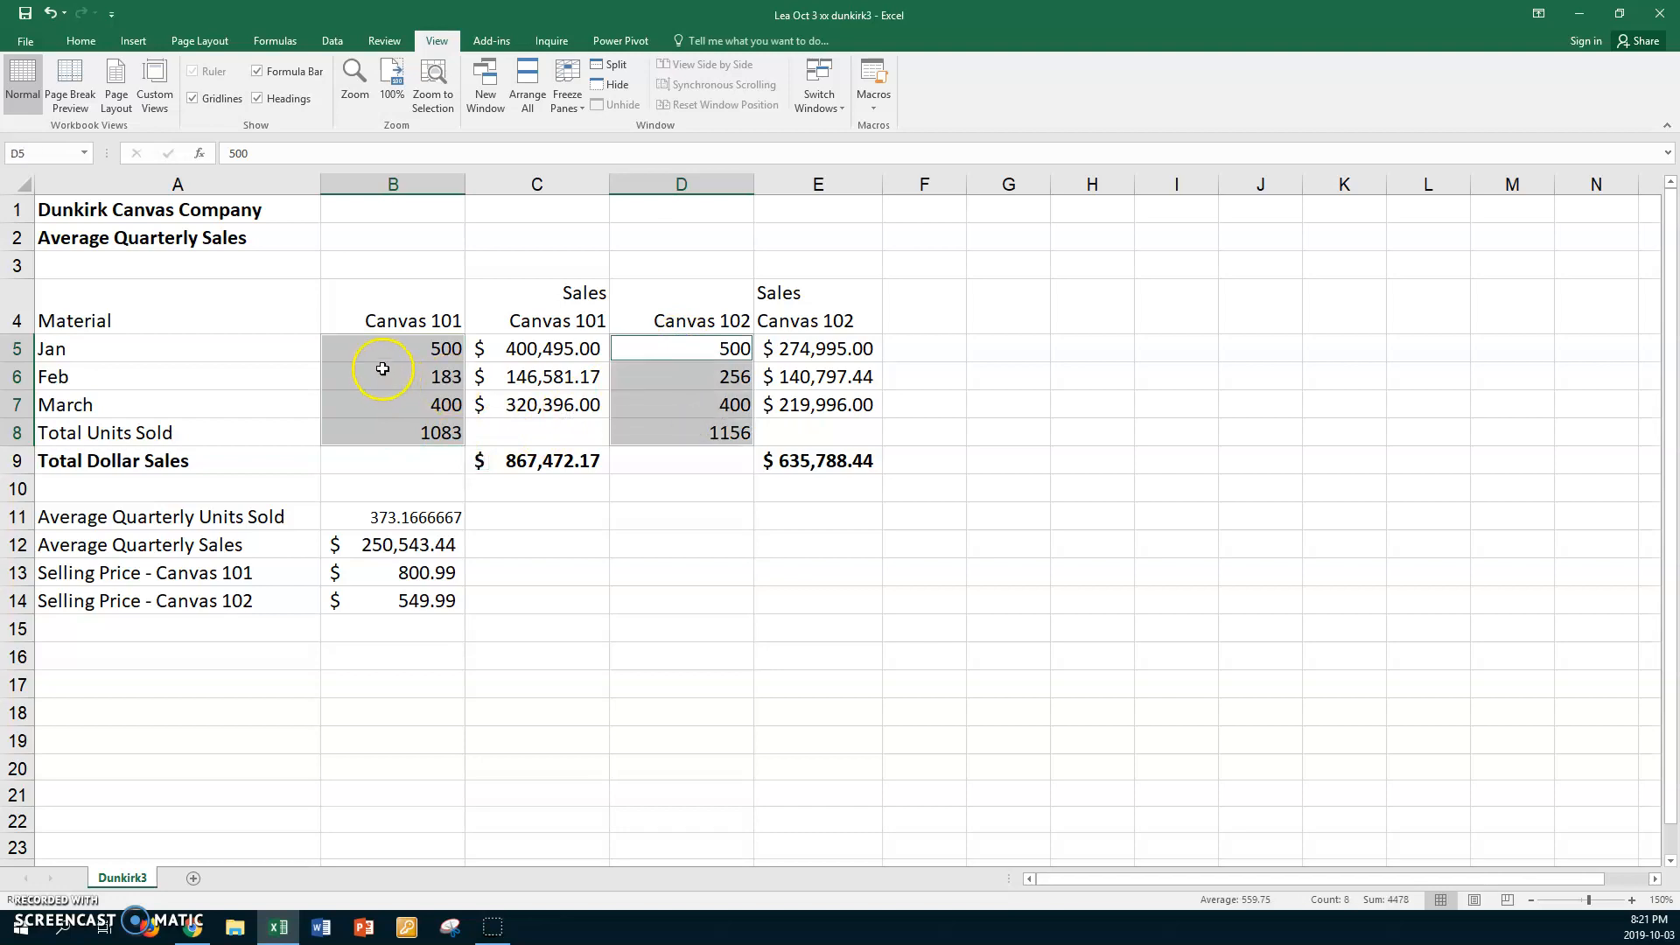
{"action": "left_click_drag", "start_coordinate": [379, 348], "coordinate": [360, 427]}
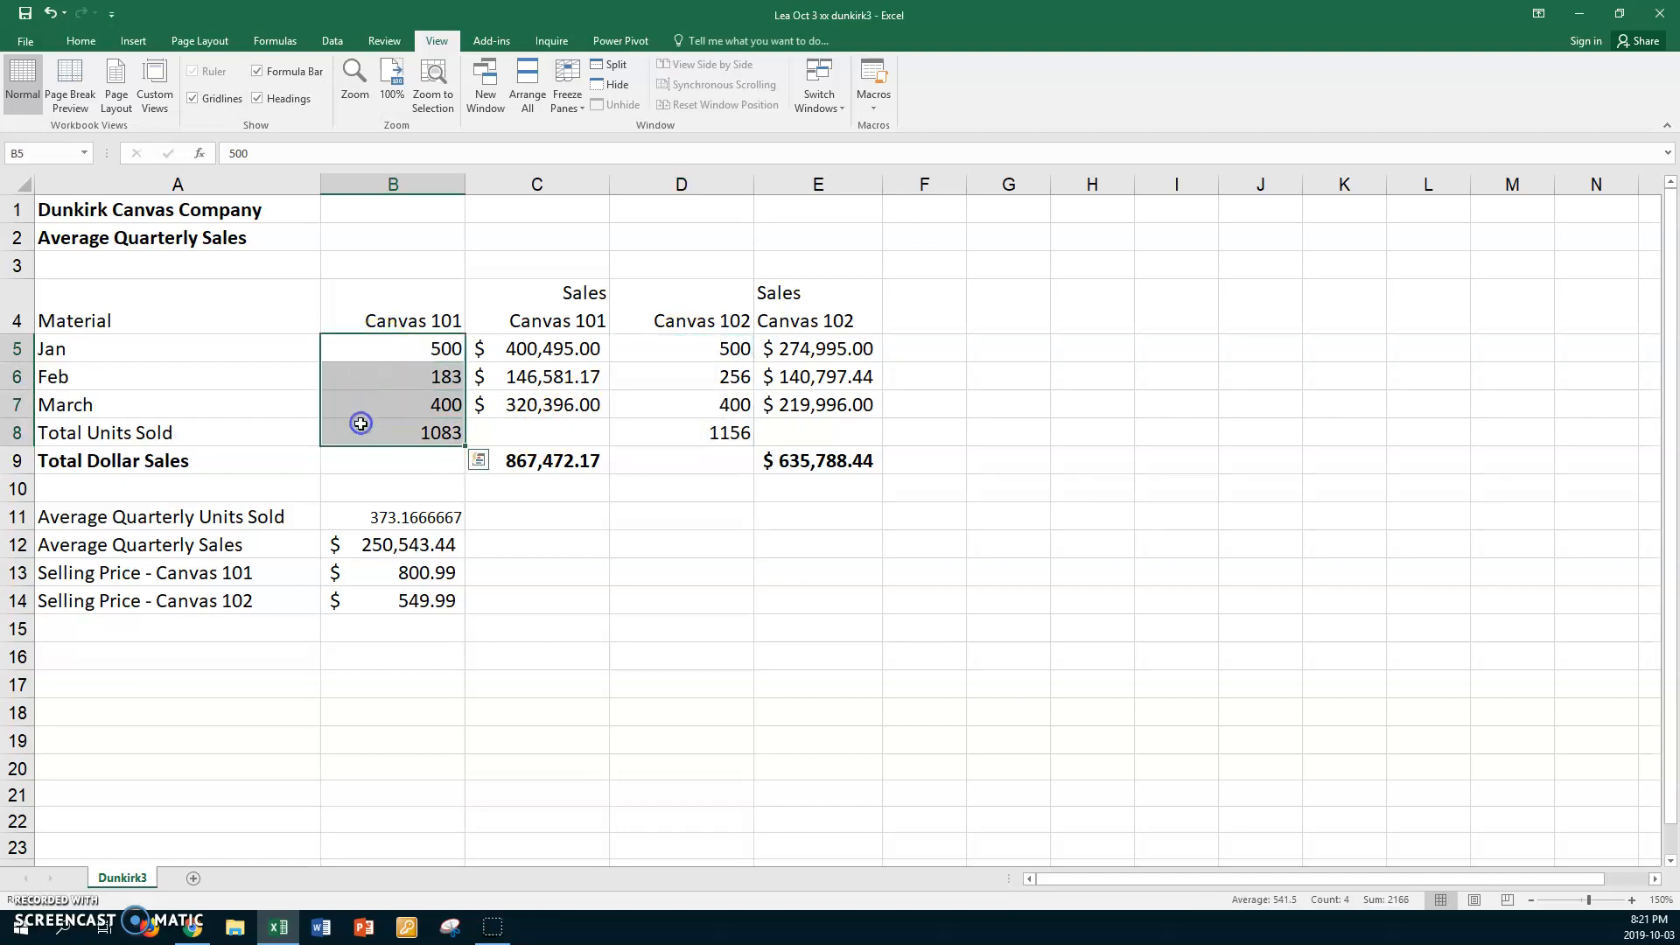
{"action": "left_click_drag", "start_coordinate": [661, 343], "coordinate": [666, 421], "text": "ctrl"}
{"action": "right_click", "coordinate": [668, 405]}
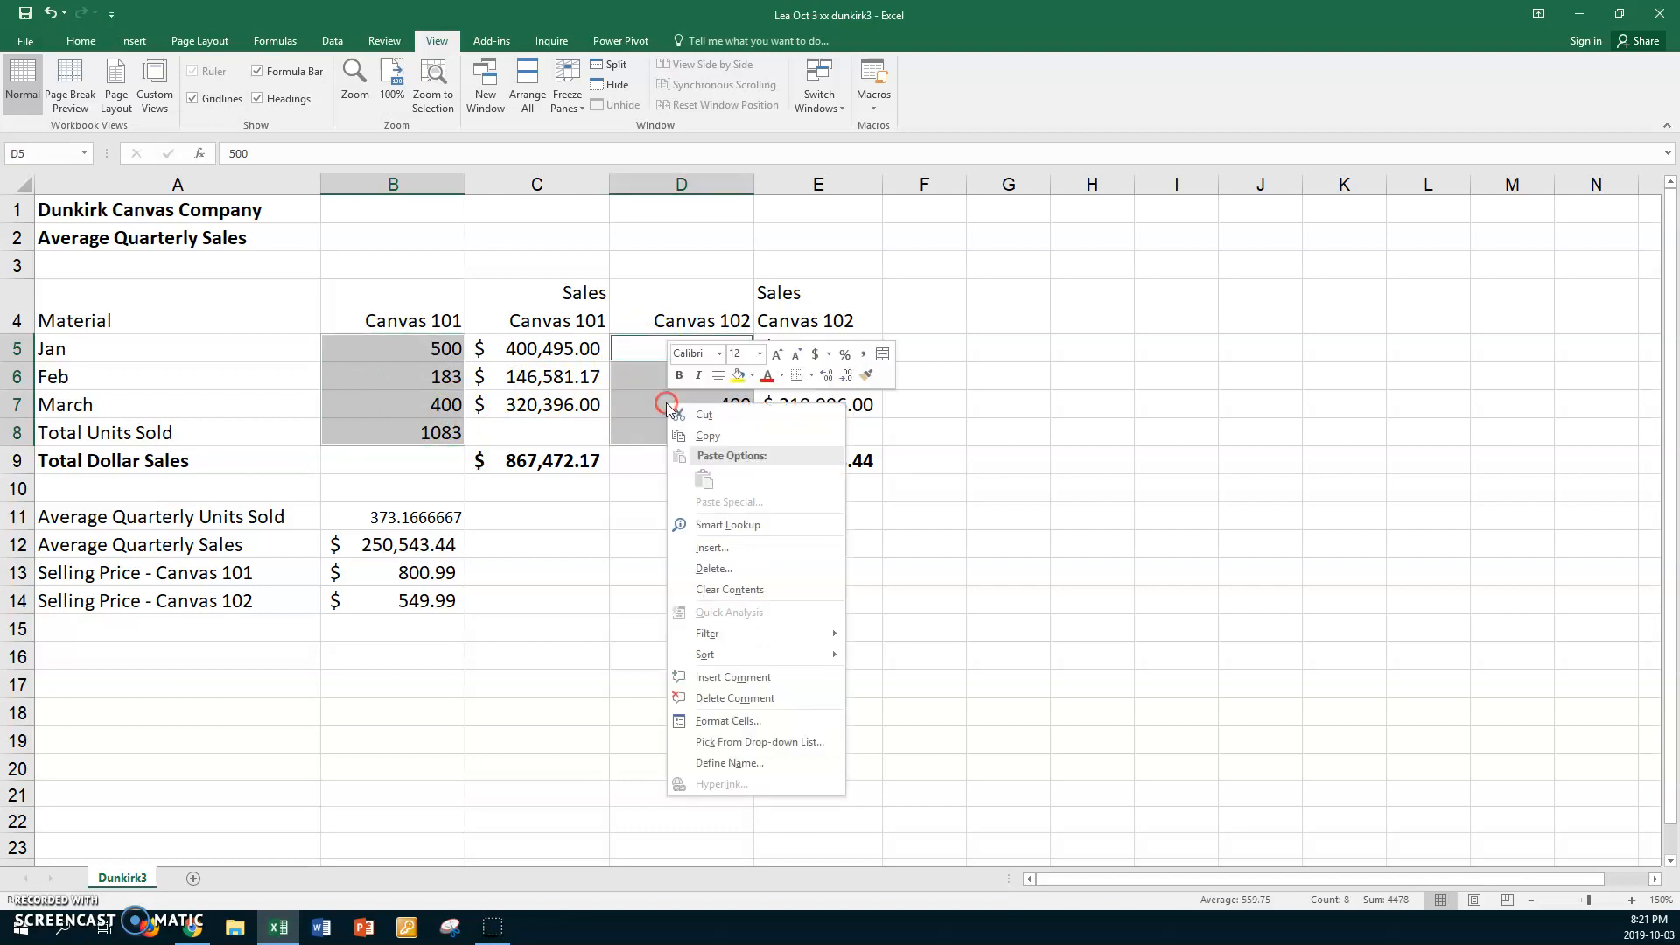
{"action": "left_click", "coordinate": [726, 719]}
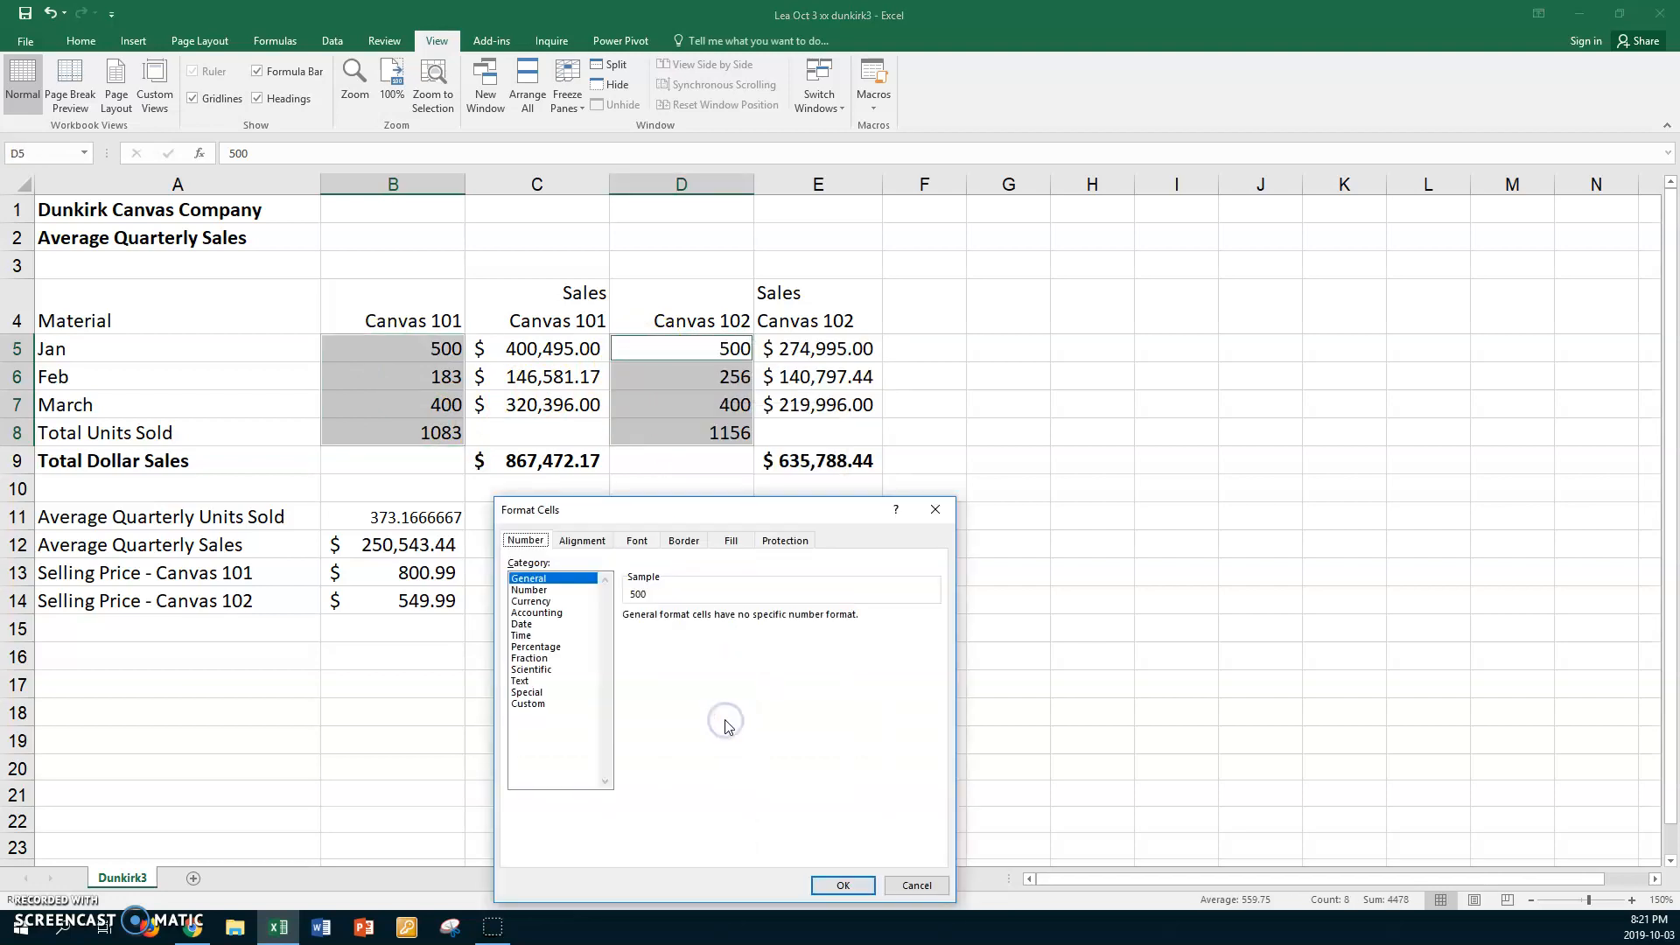
{"action": "left_click", "coordinate": [536, 612]}
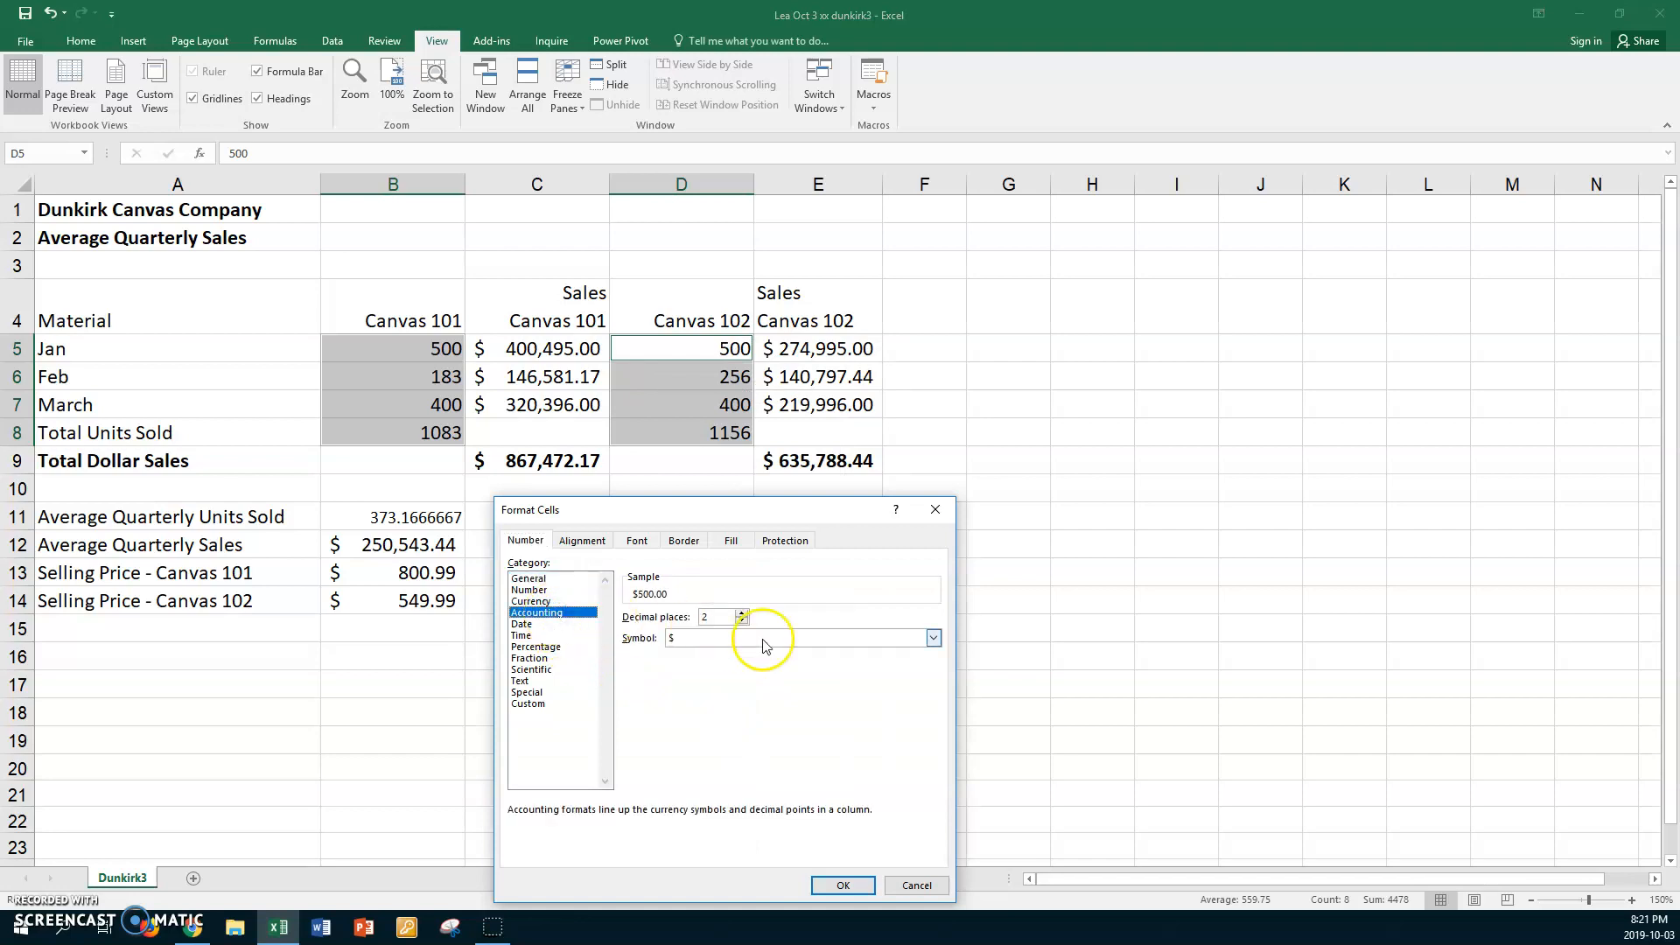
{"action": "left_click", "coordinate": [938, 645]}
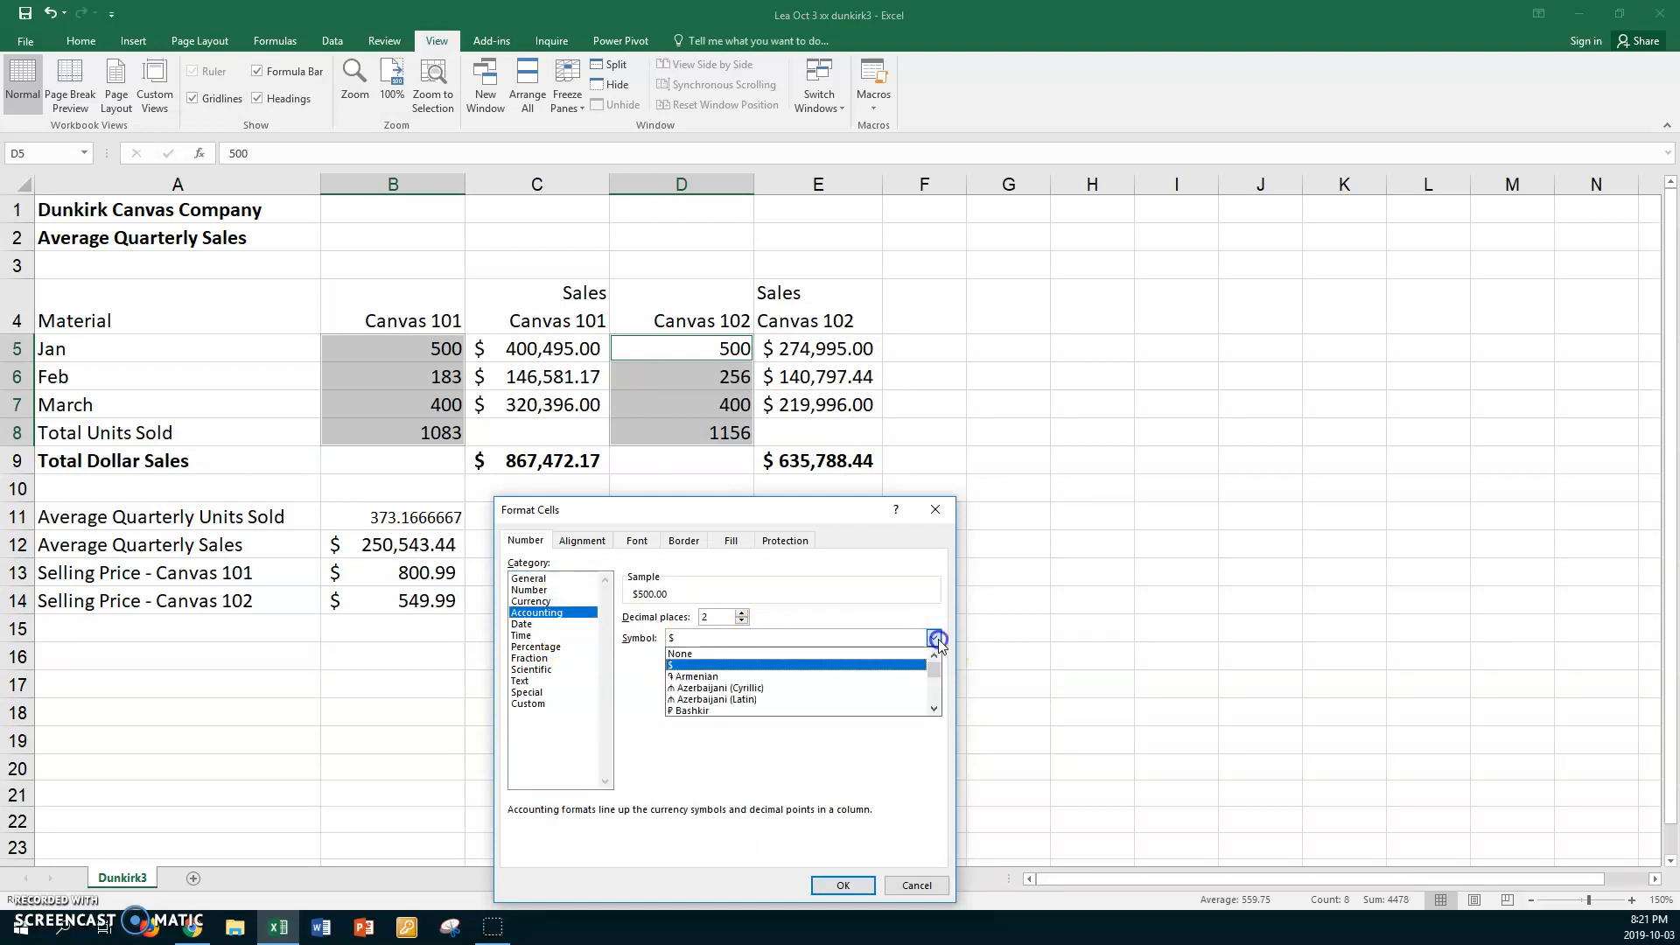
{"action": "left_click", "coordinate": [774, 654]}
{"action": "double_click", "coordinate": [741, 620]}
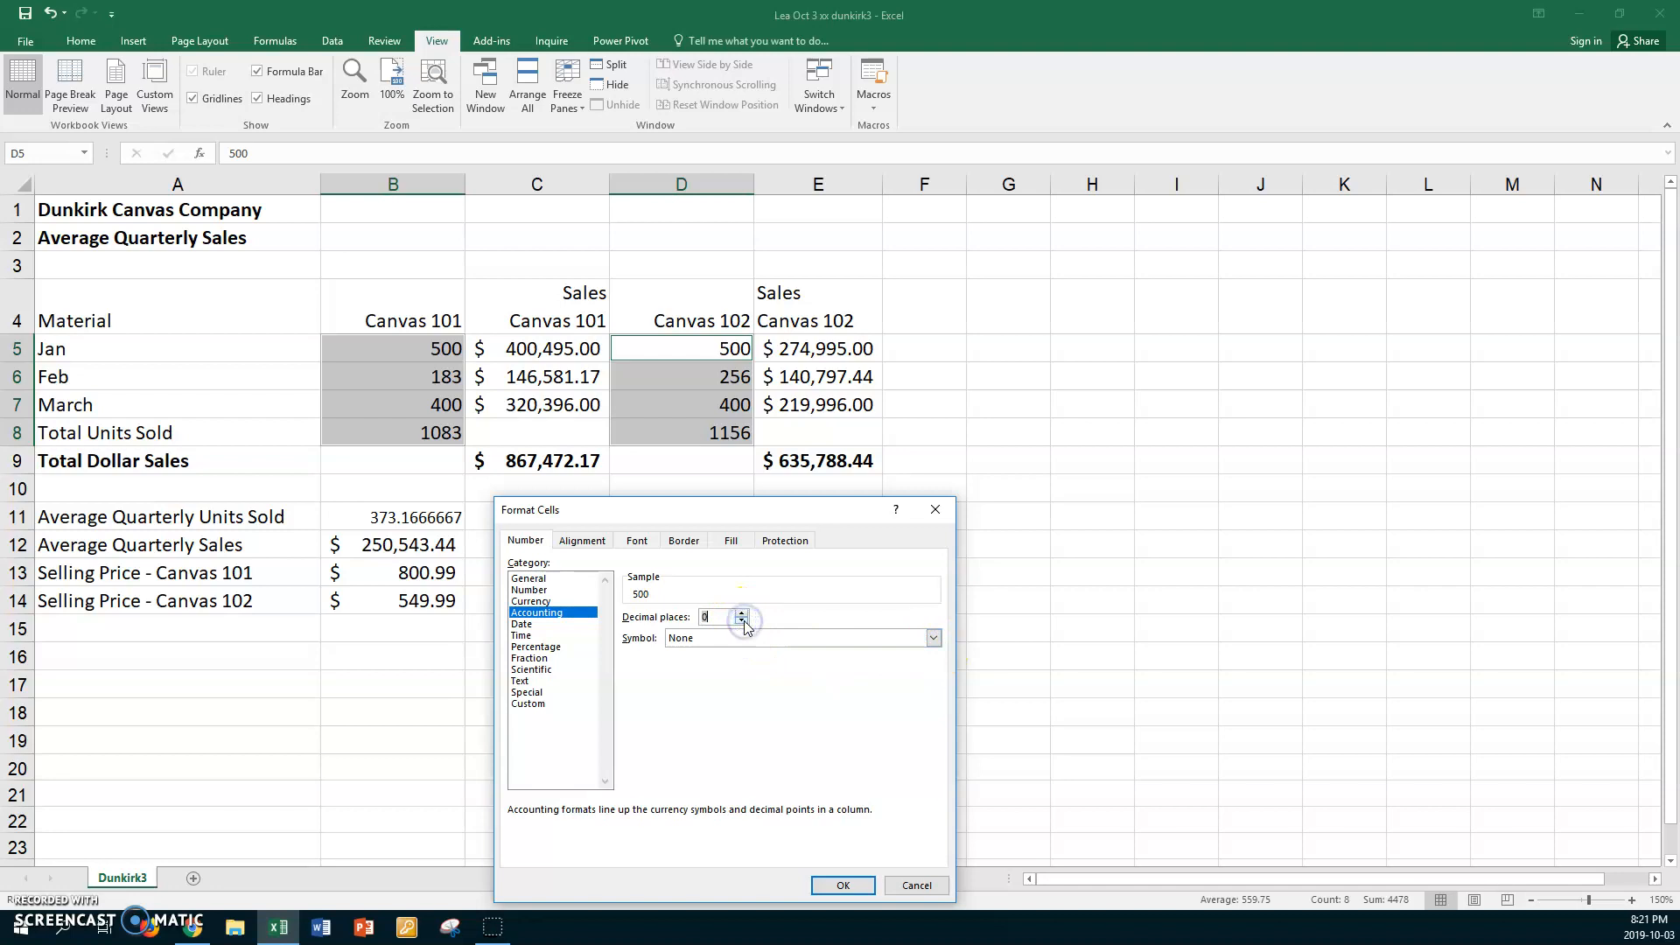
{"action": "left_click", "coordinate": [835, 885]}
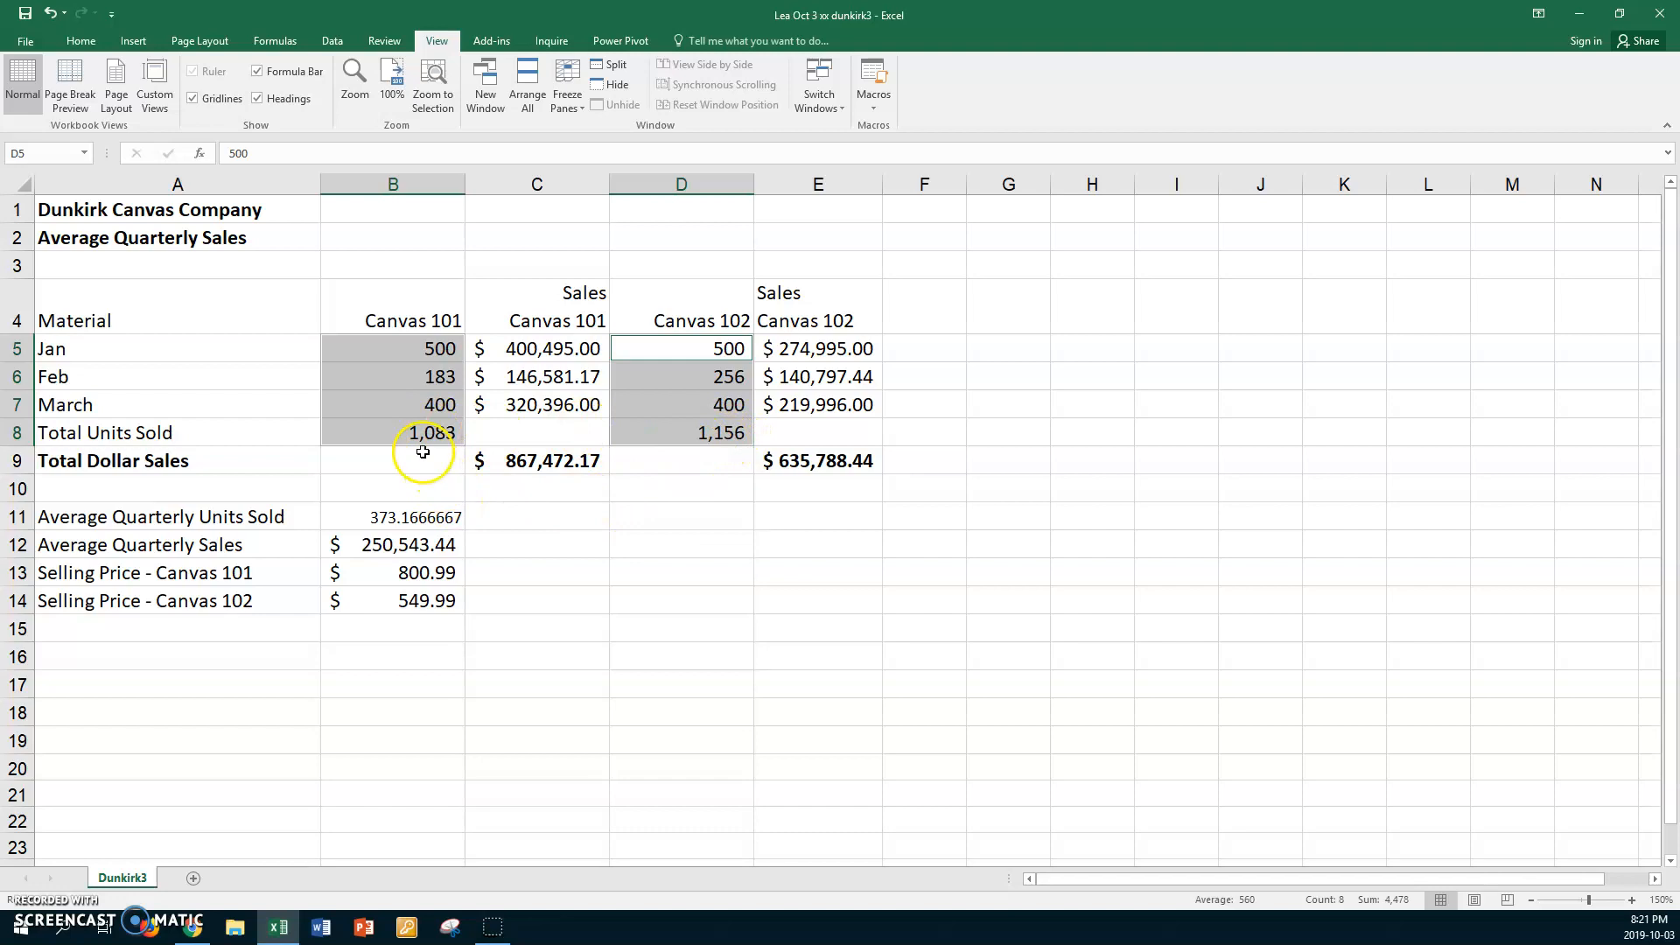
Copy the formatting of the total units in B8 to the average units sold in B11 with Format Painter
{"action": "left_click", "coordinate": [385, 433]}
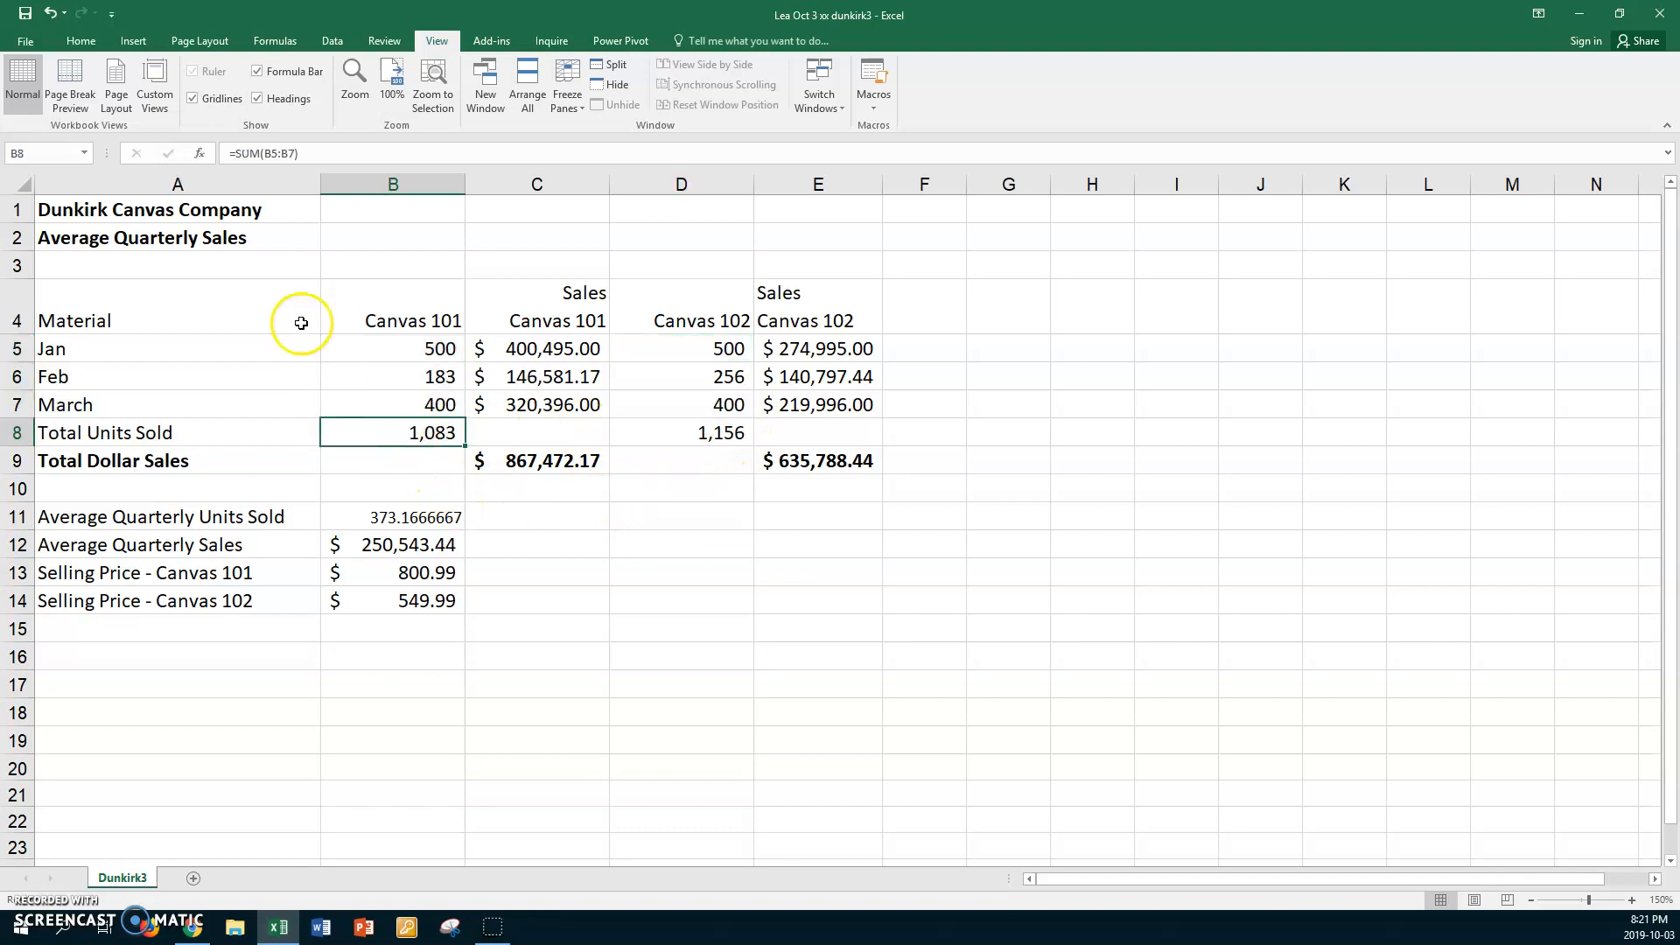
{"action": "left_click", "coordinate": [80, 40]}
{"action": "left_click", "coordinate": [75, 106]}
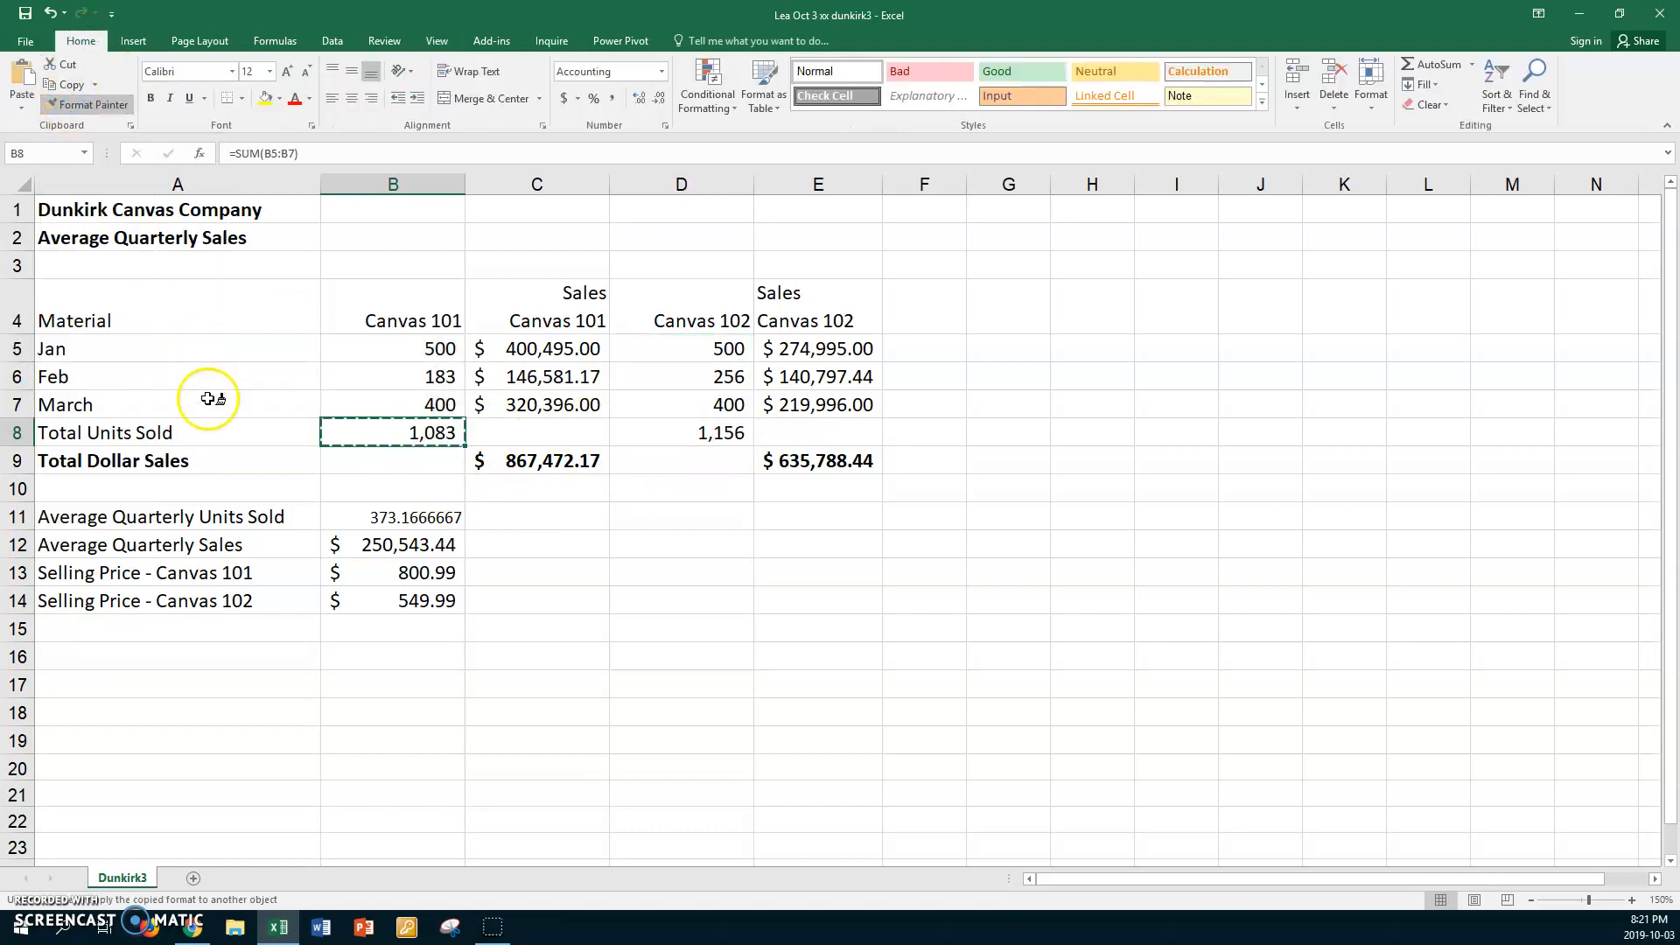
{"action": "left_click", "coordinate": [388, 518]}
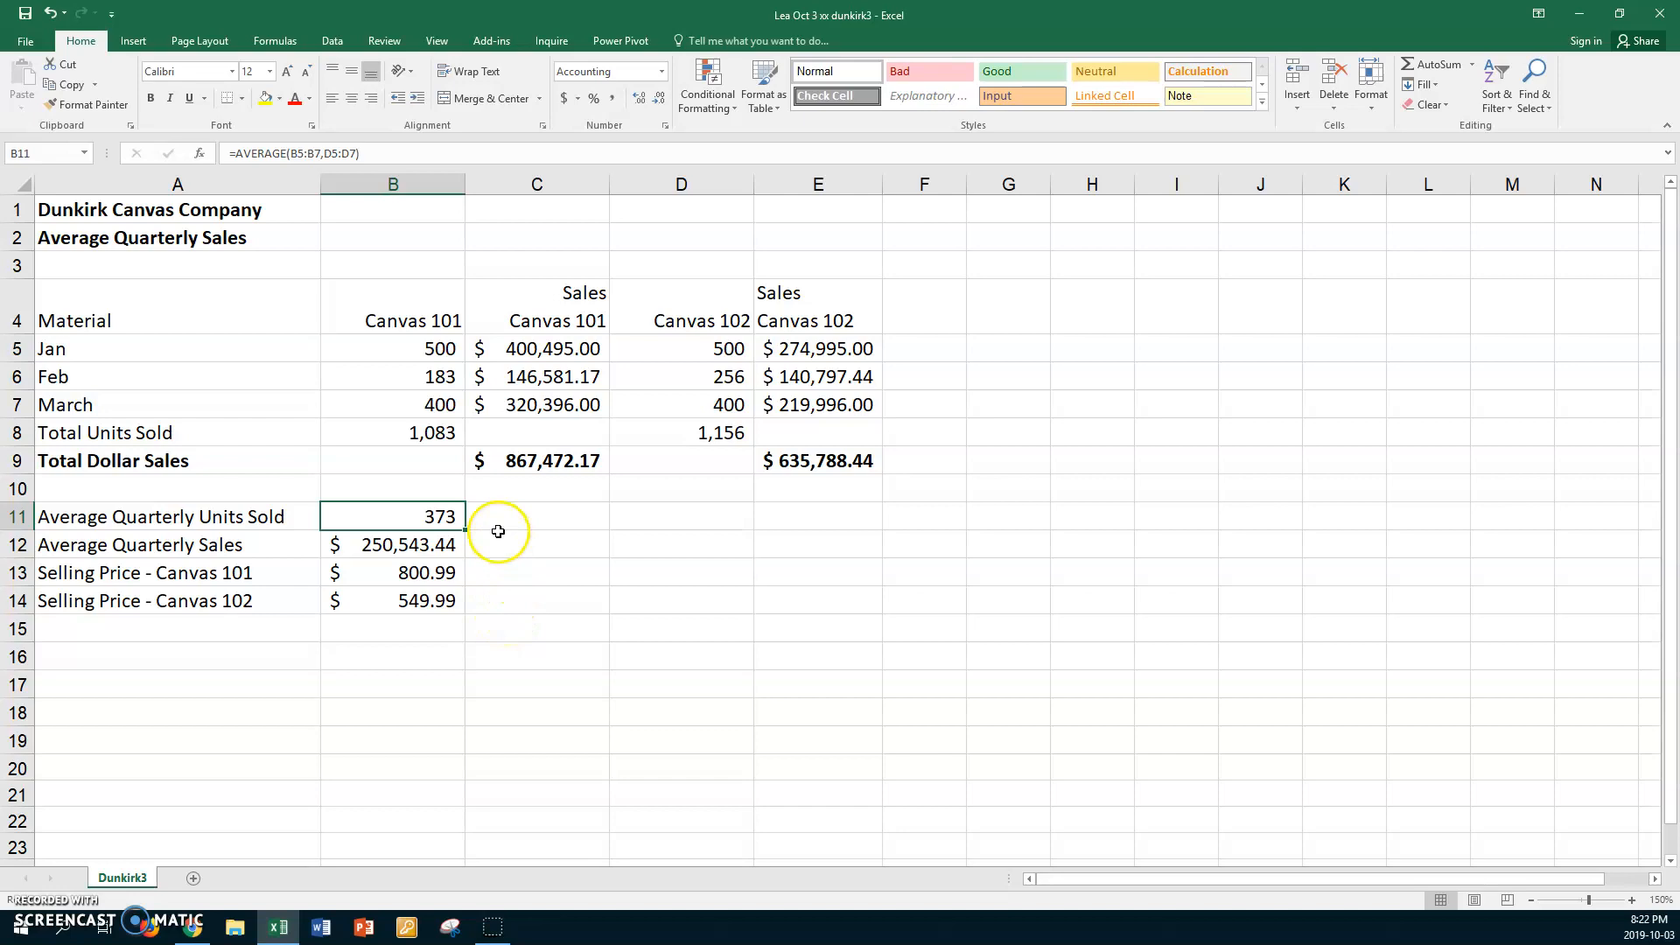
{"action": "left_click", "coordinate": [643, 100]}
{"action": "left_click", "coordinate": [643, 100]}
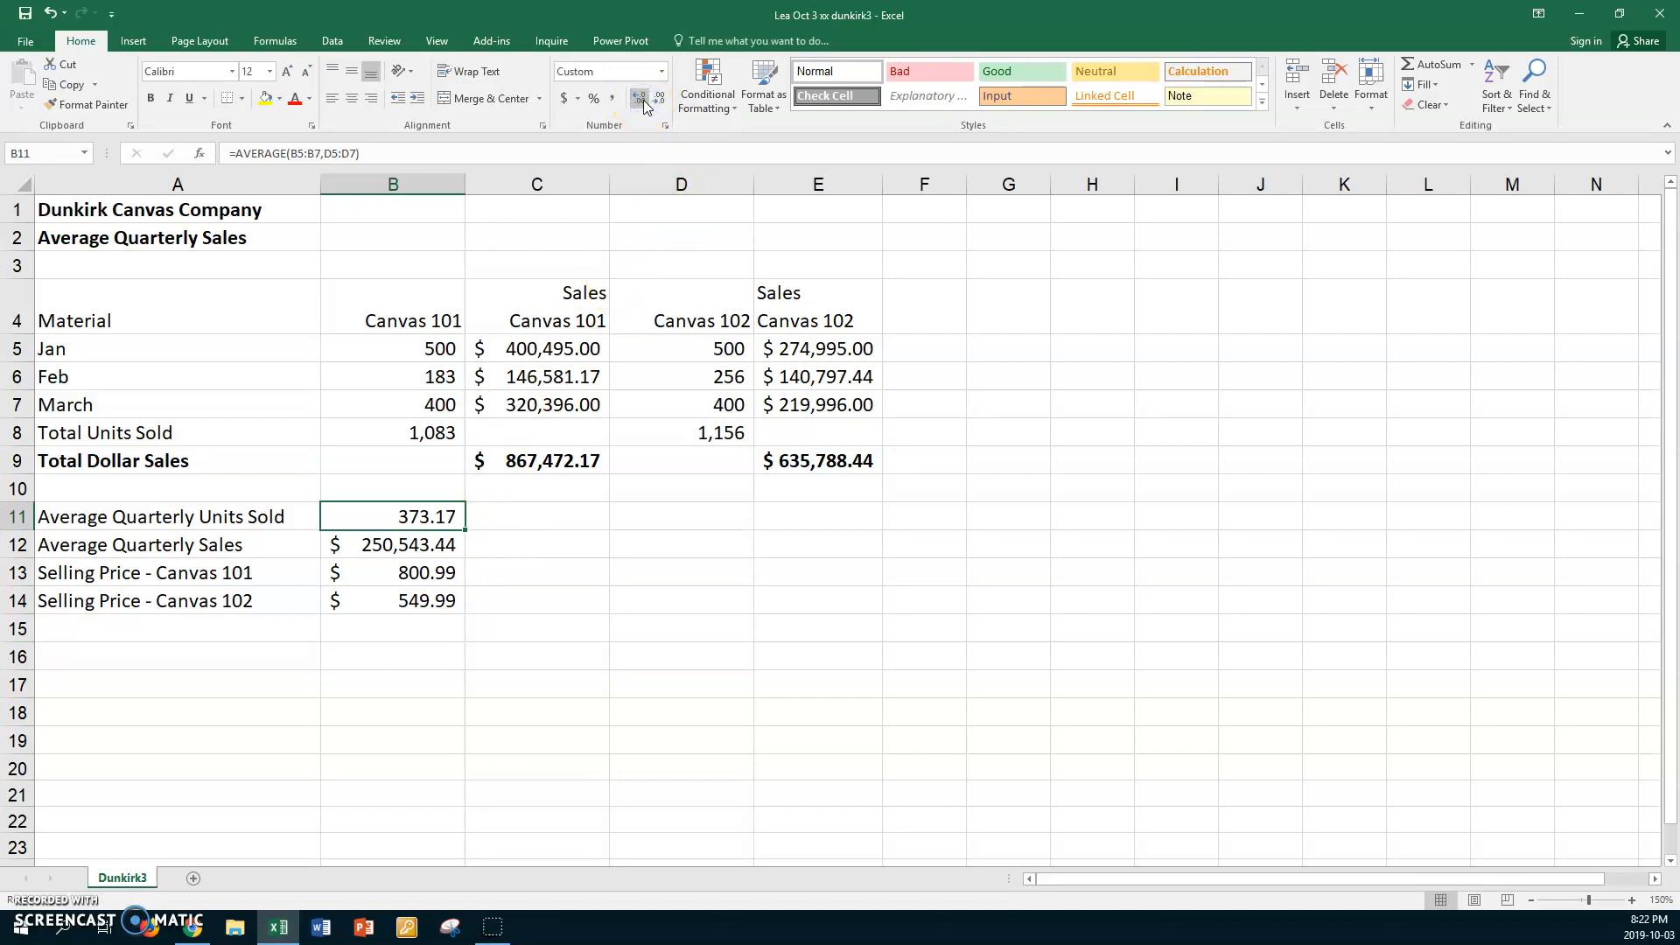
{"action": "left_click", "coordinate": [637, 103]}
{"action": "left_click", "coordinate": [661, 103]}
{"action": "left_click", "coordinate": [661, 102]}
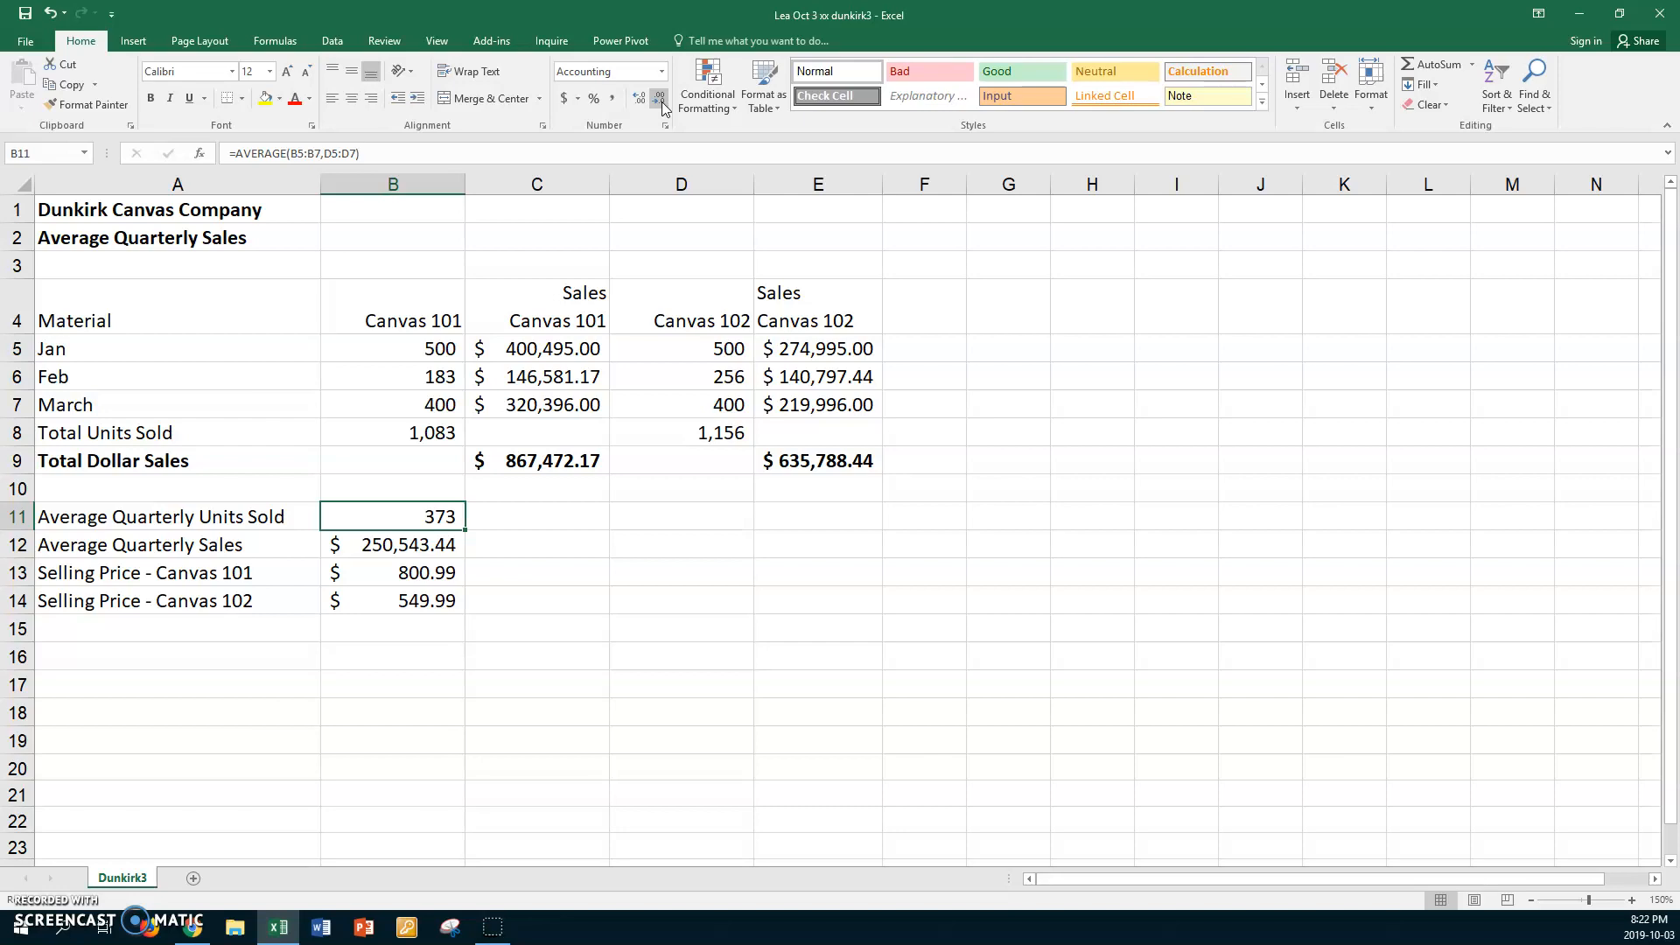
{"action": "left_click", "coordinate": [587, 516]}
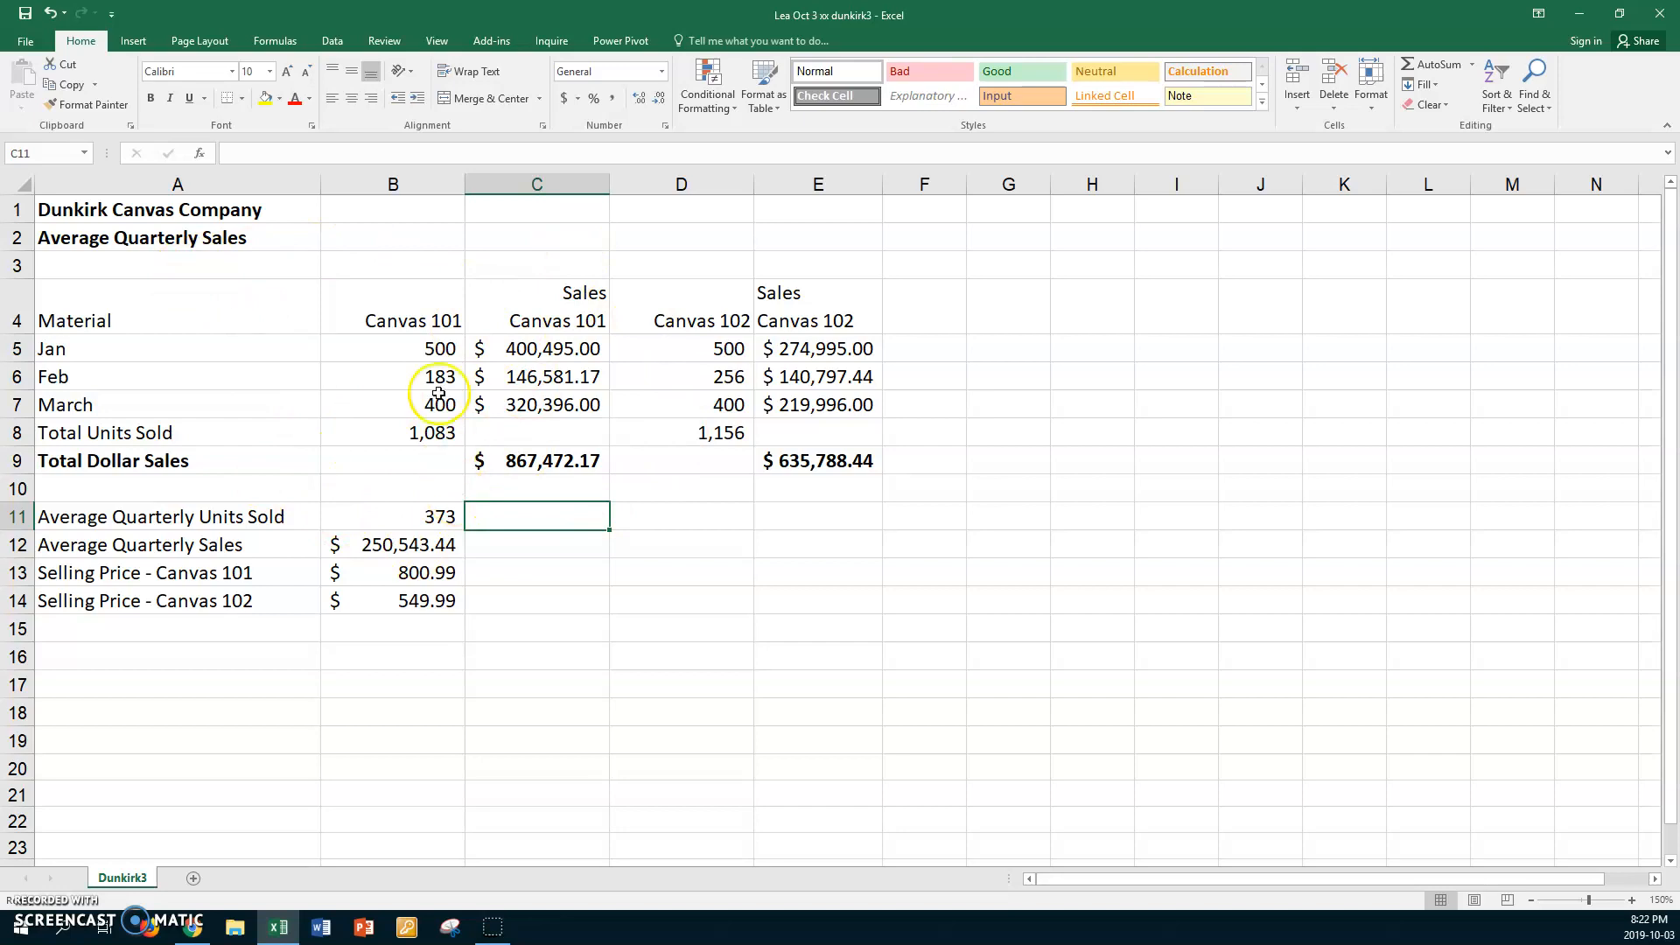
Center the column headings in B4:E4 both vertically (Middle Align) and horizontally
{"action": "left_click_drag", "start_coordinate": [412, 306], "coordinate": [761, 315]}
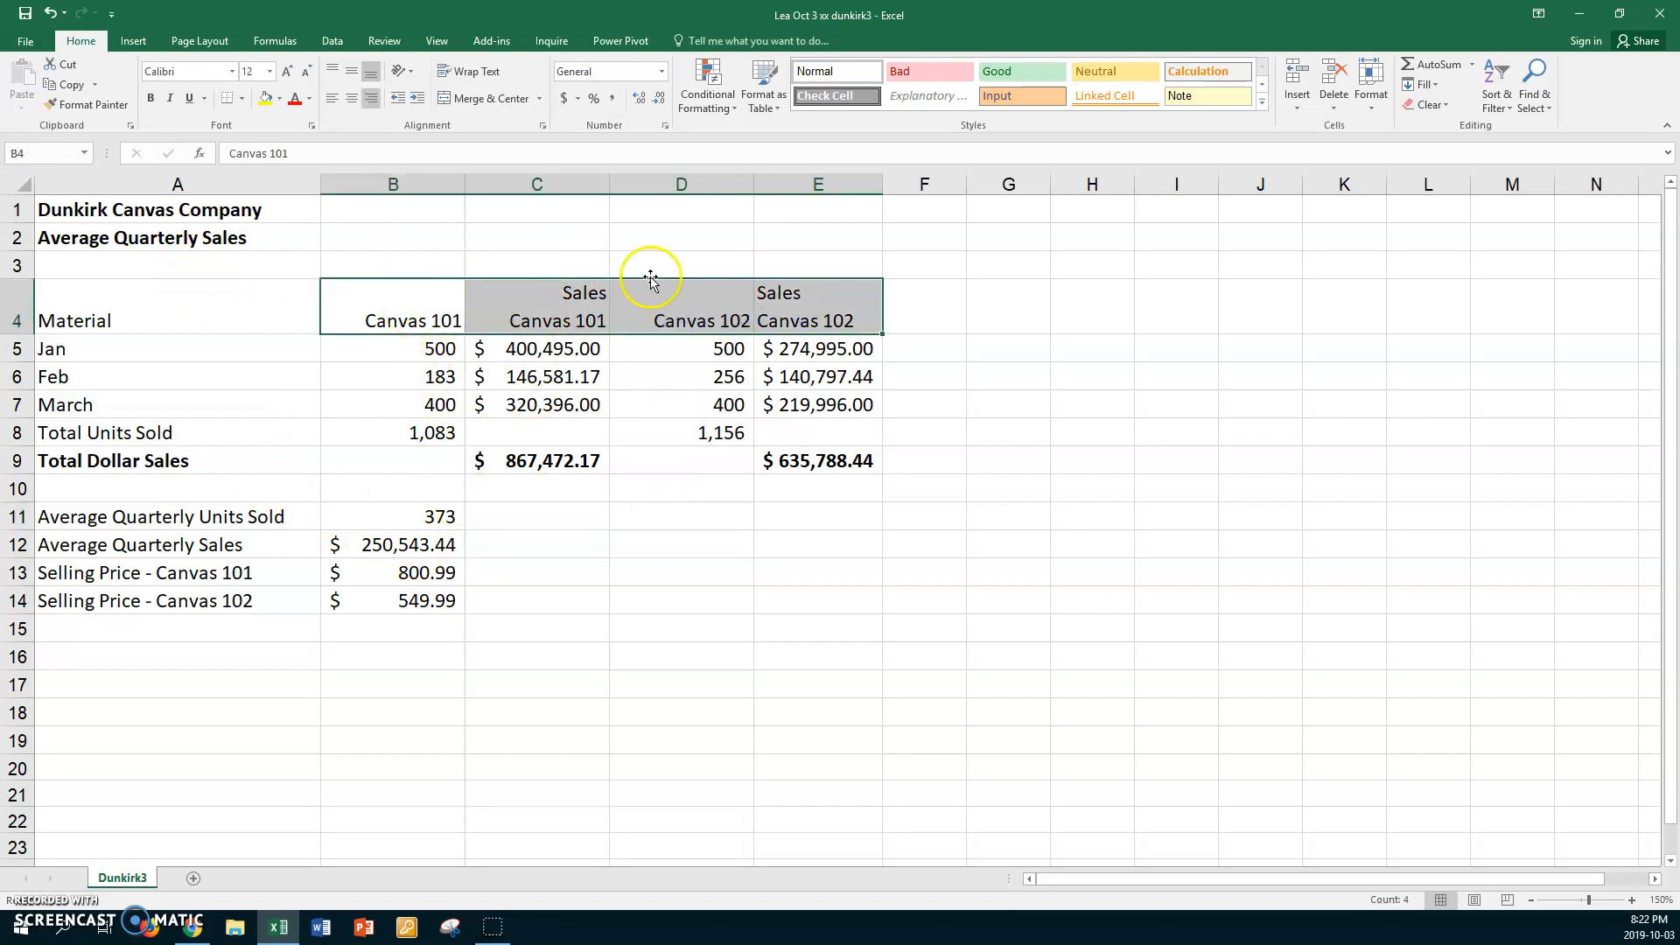
{"action": "left_click", "coordinate": [351, 70]}
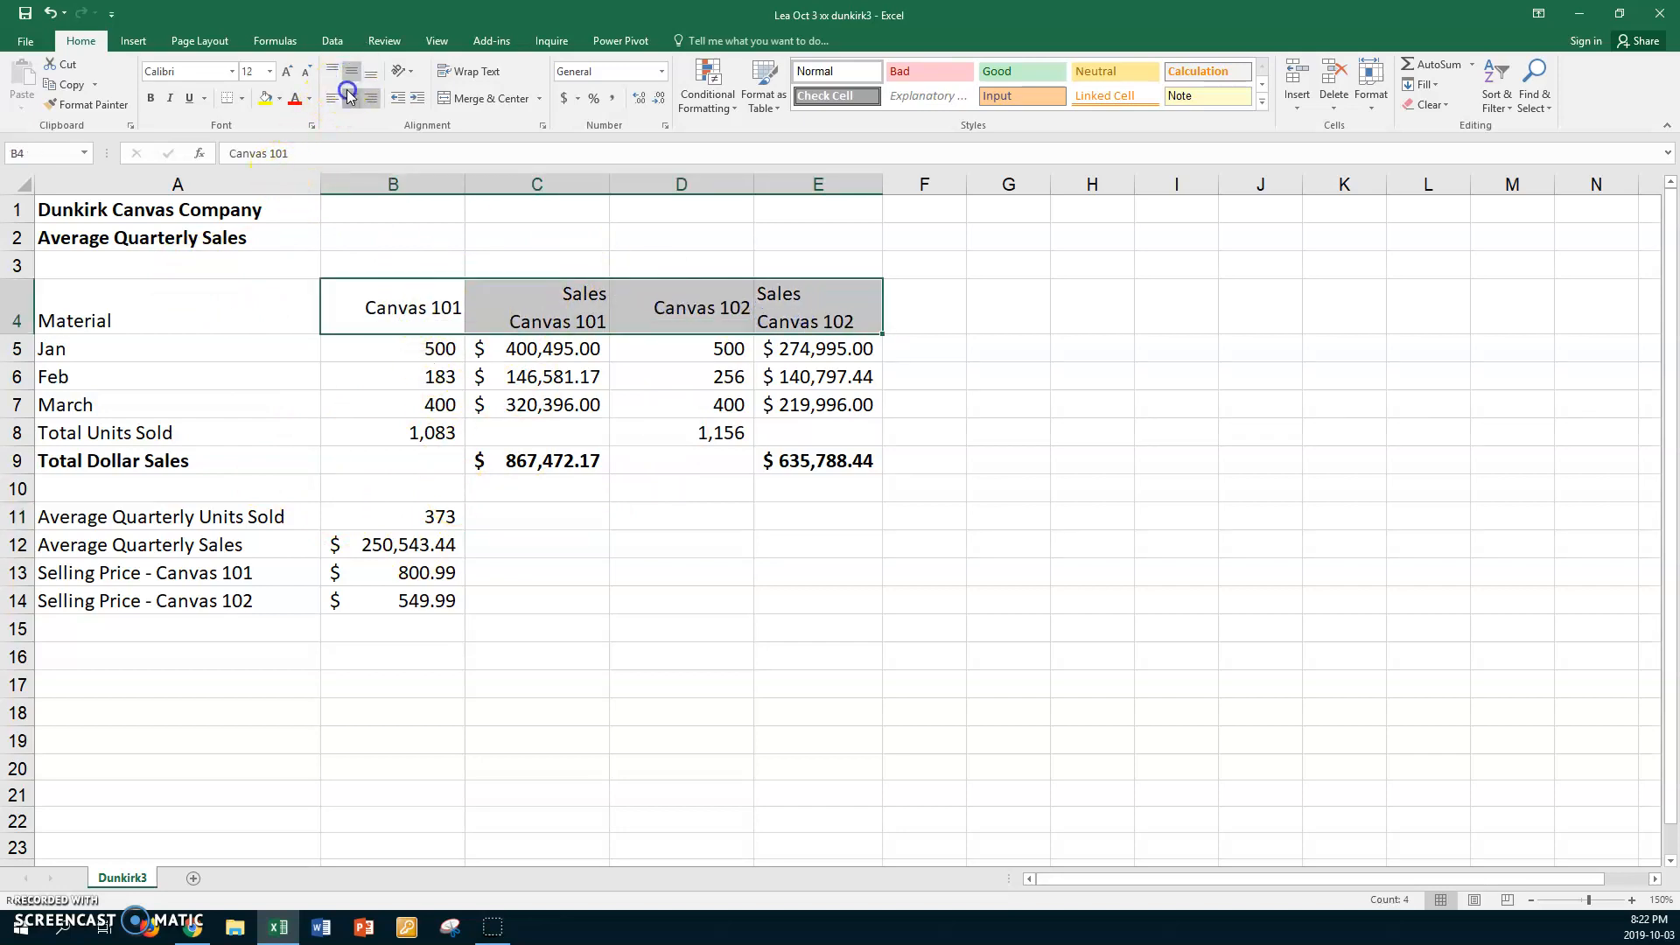
{"action": "left_click", "coordinate": [349, 96]}
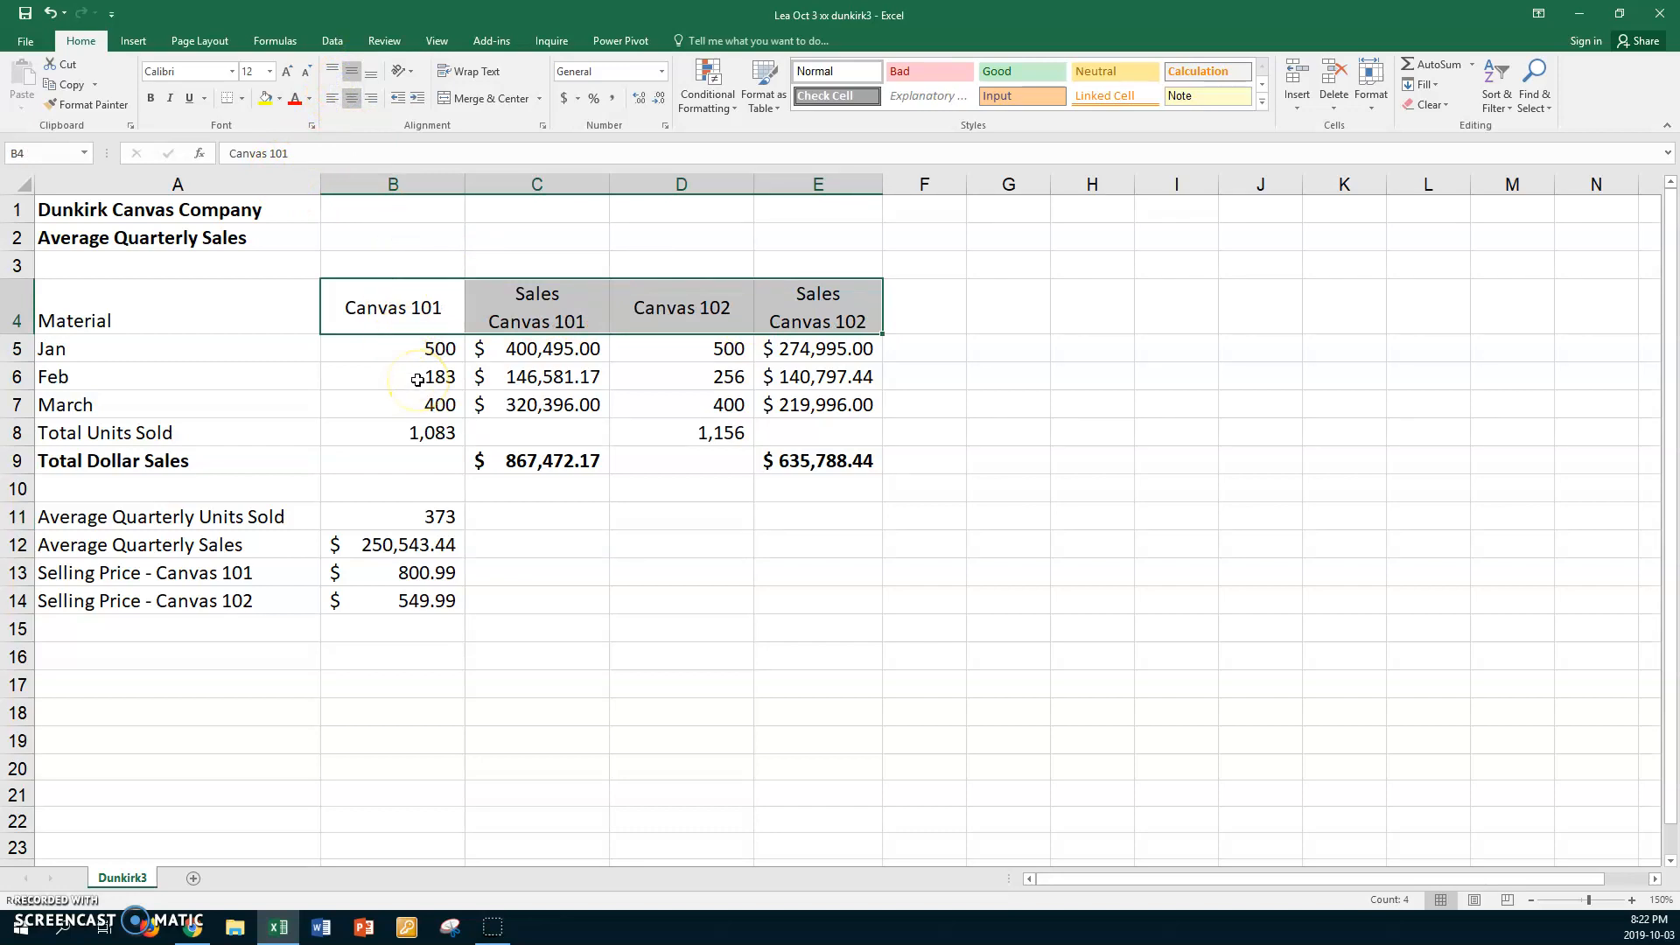
{"action": "left_click", "coordinate": [375, 429]}
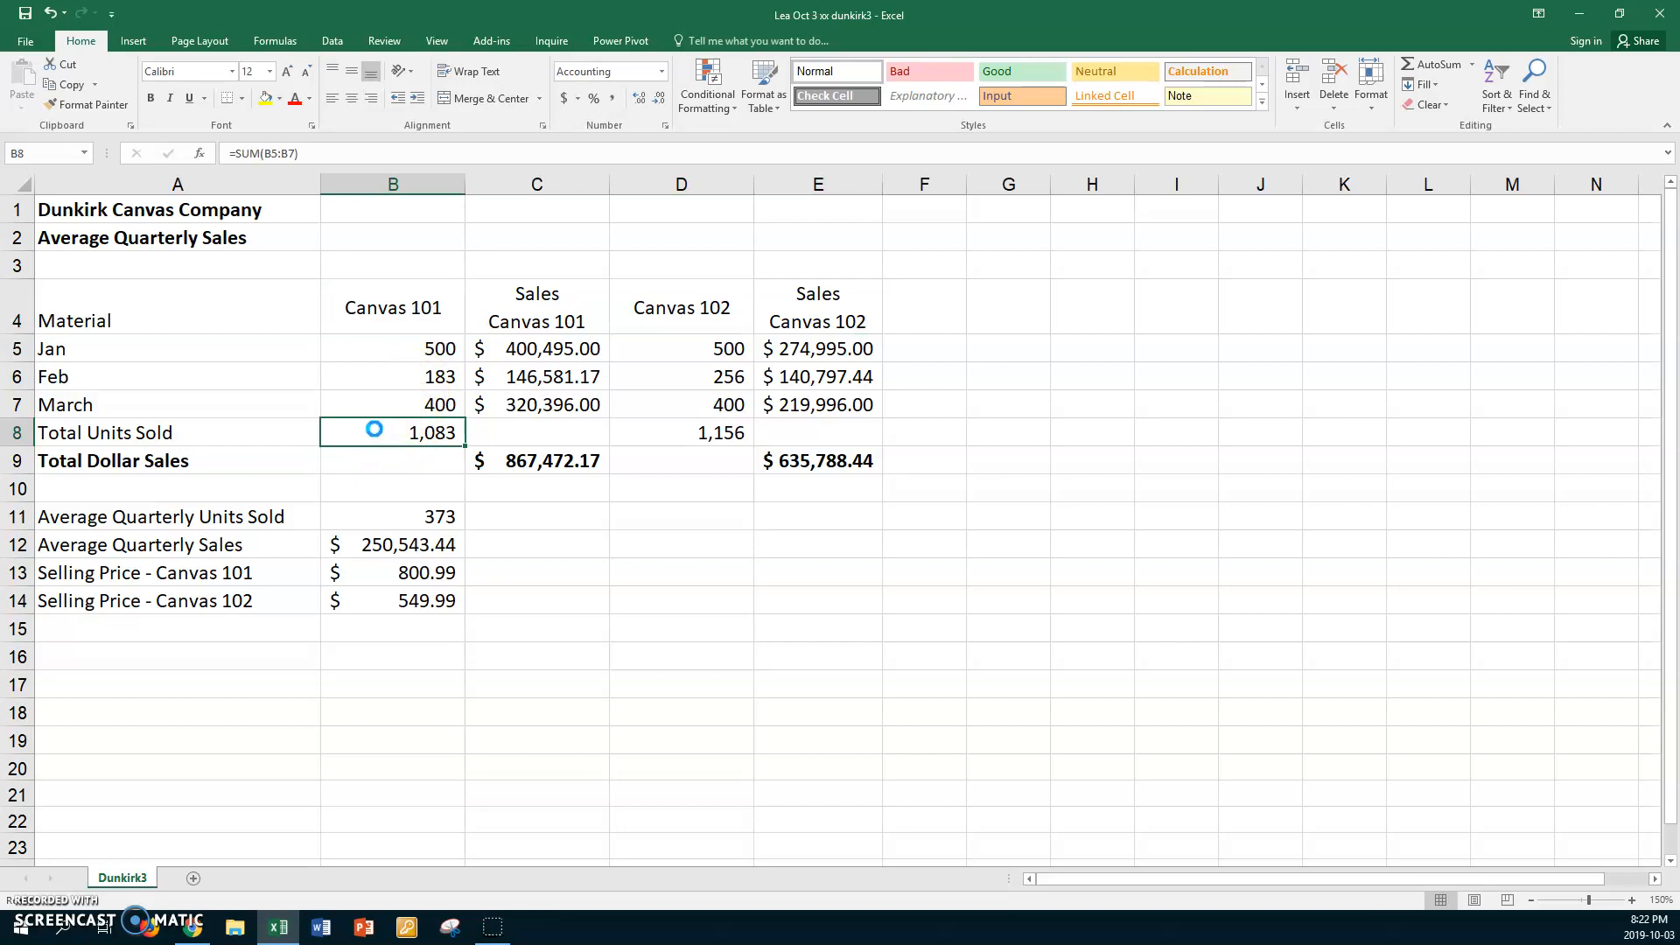
{"action": "left_click", "coordinate": [371, 428]}
{"action": "left_click", "coordinate": [39, 927]}
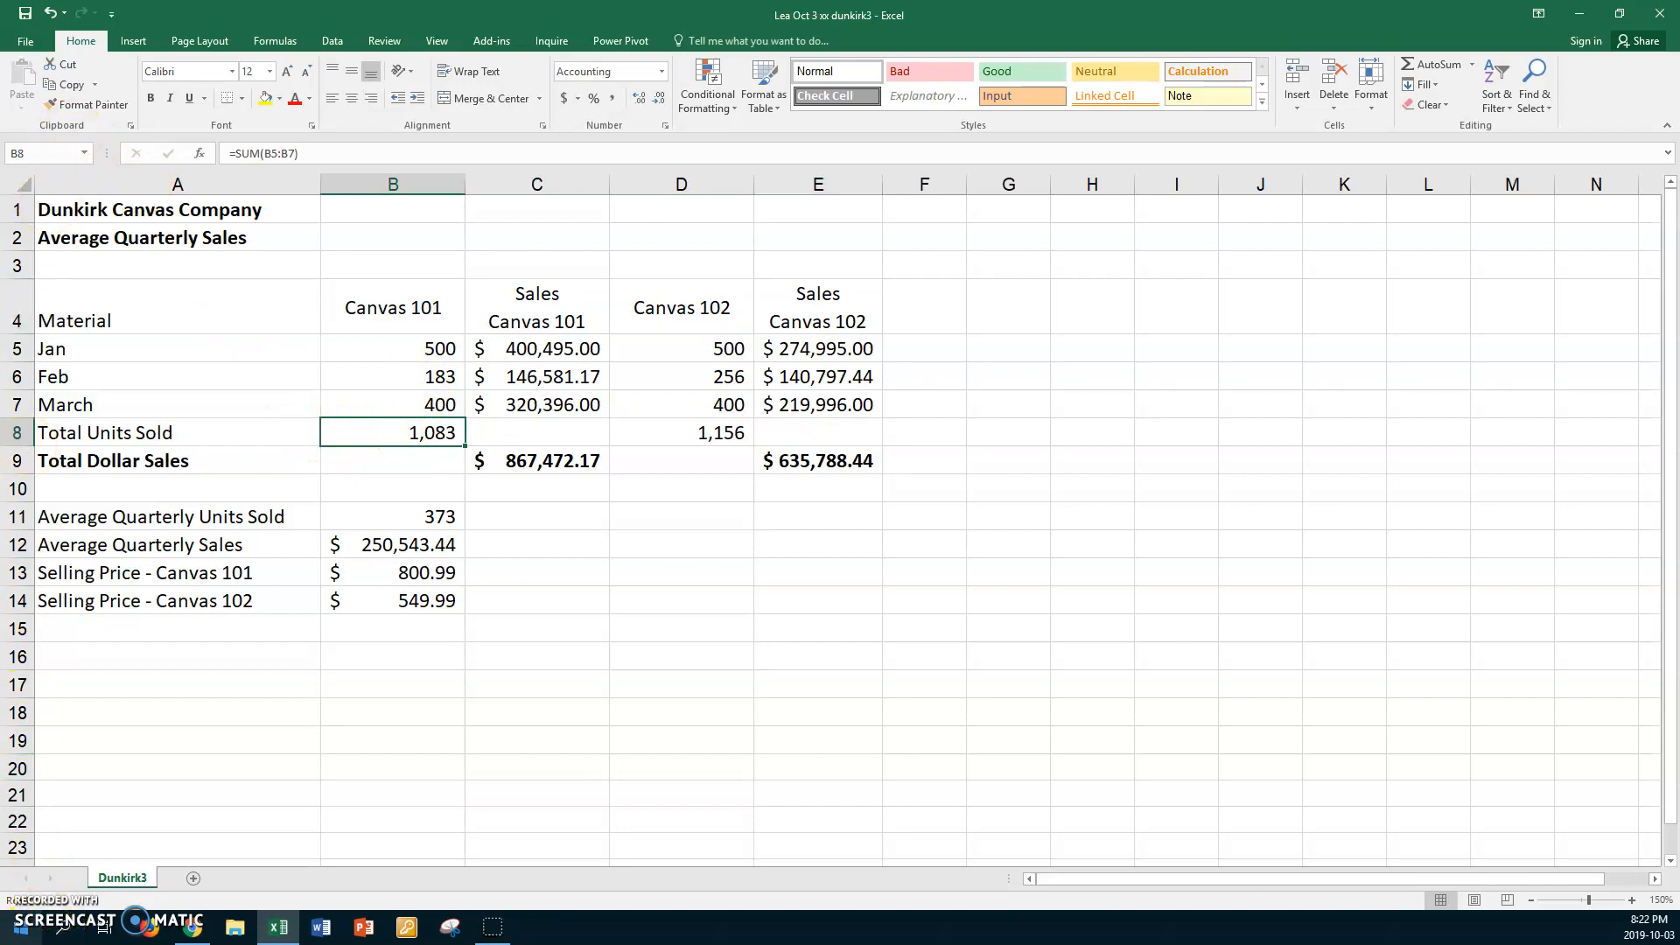